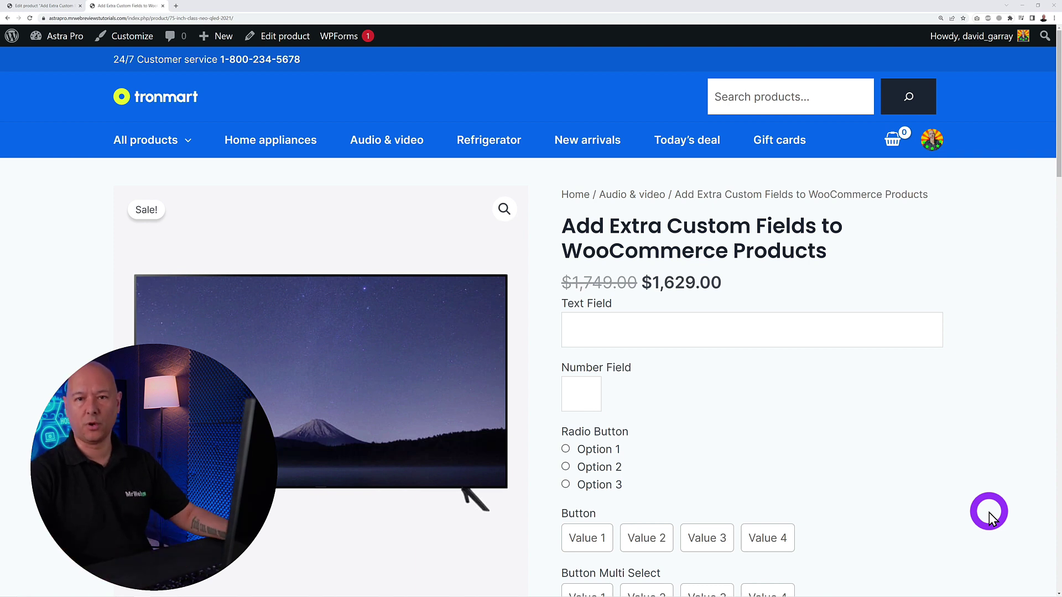
Step: Enter 17 in the product's Number Field
click(684, 324)
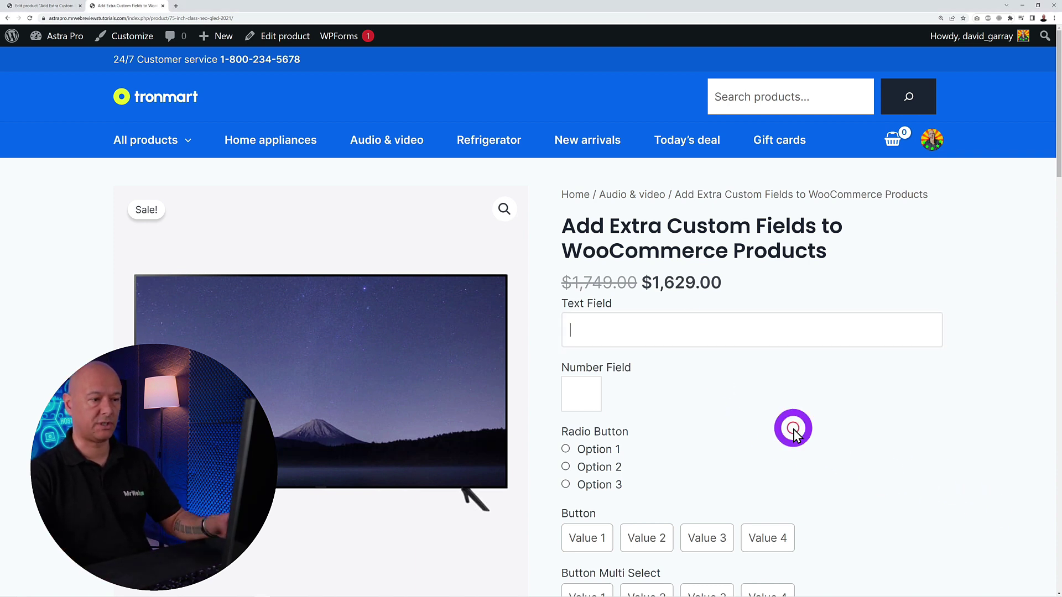
scroll(897, 411, down, 1)
click(572, 324)
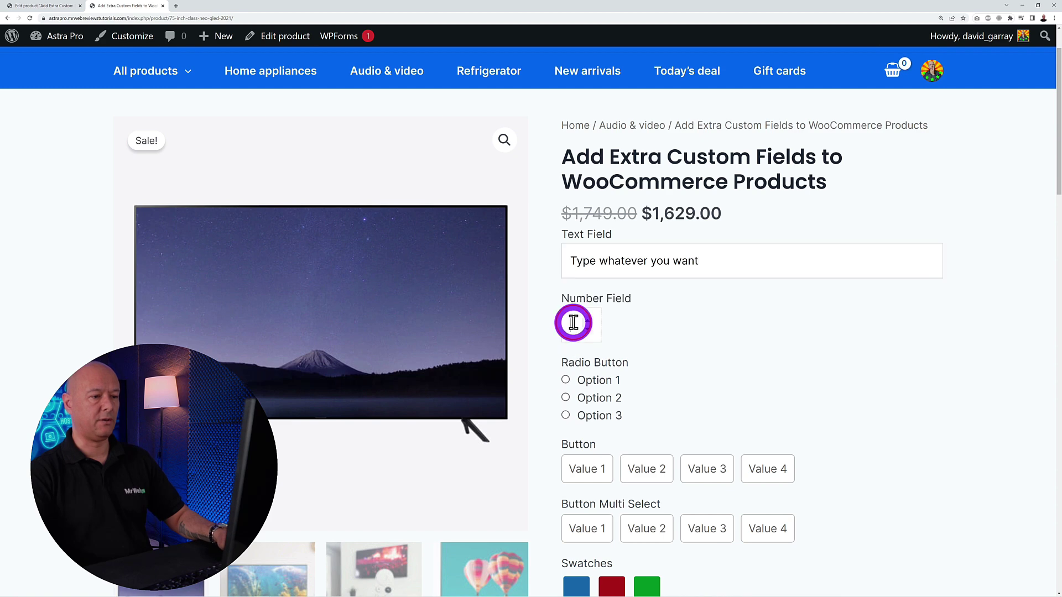
text(17)
click(675, 380)
Step: Select Value 4 in the Button group
scroll(969, 372, down, 3)
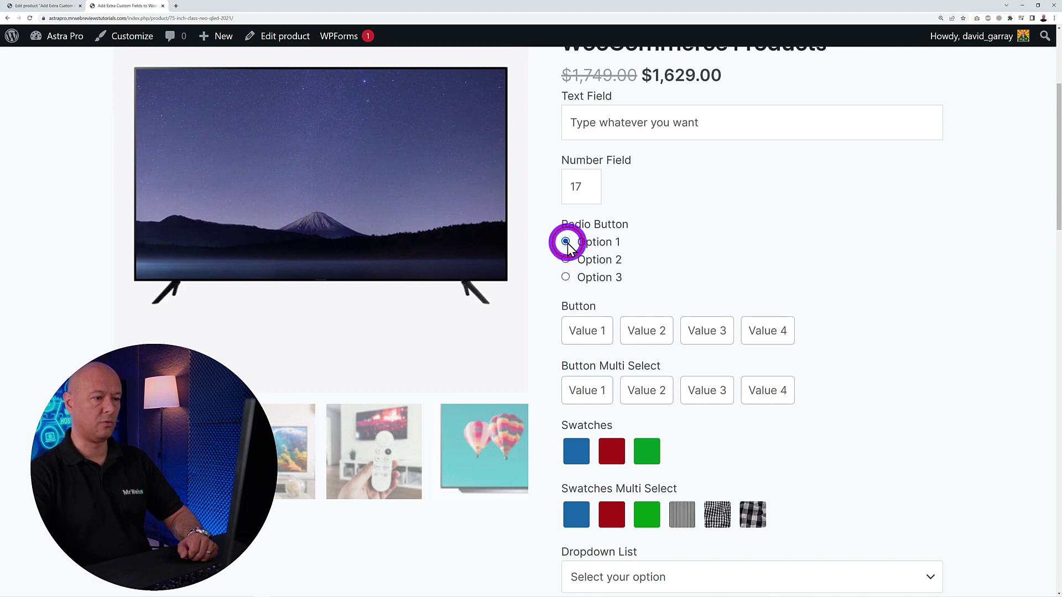
scroll(995, 315, down, 2)
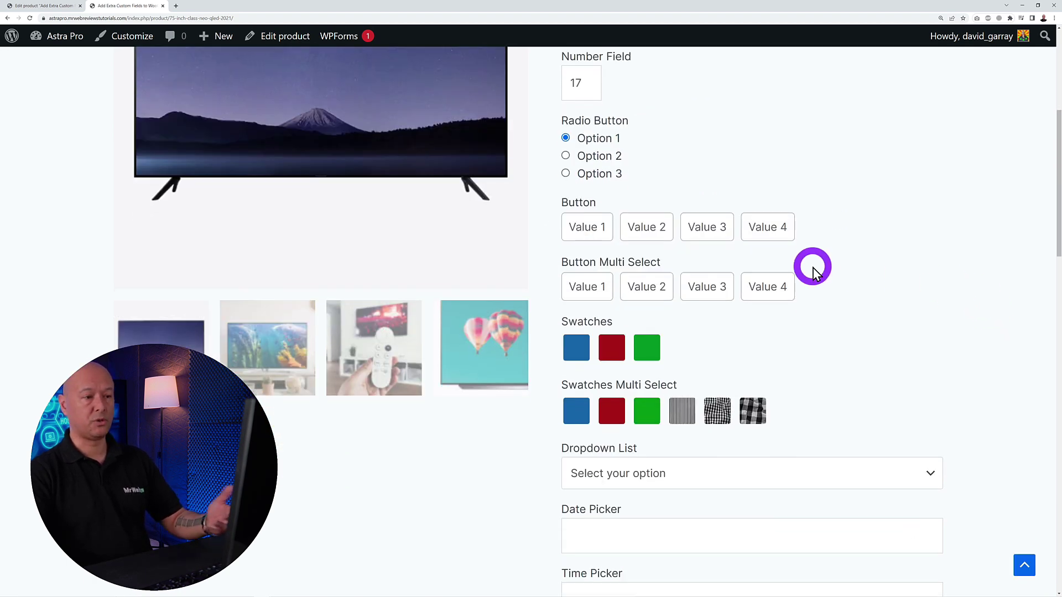
click(584, 231)
click(649, 230)
click(697, 236)
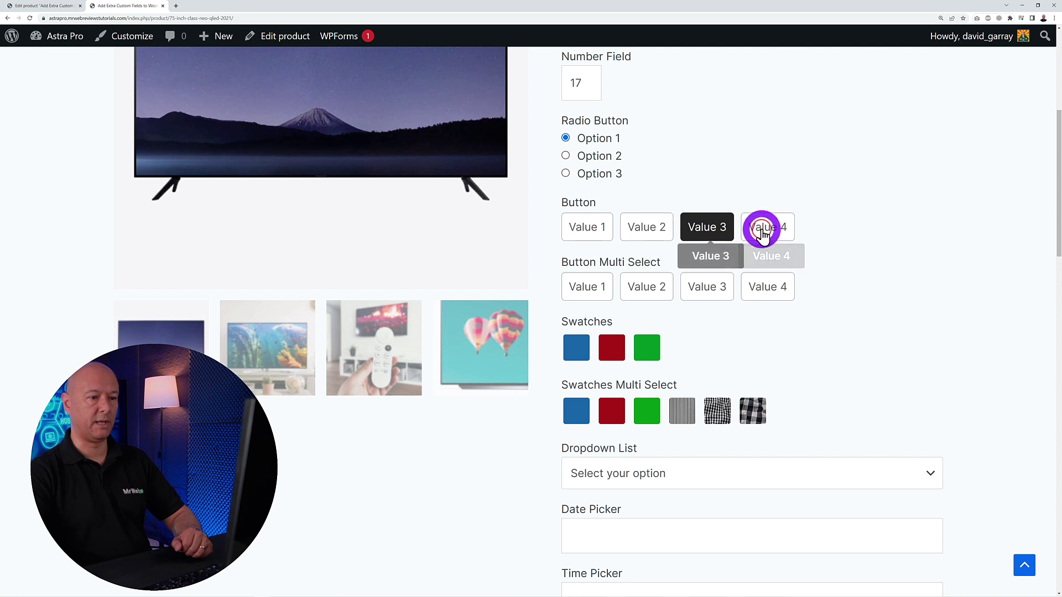
click(762, 227)
Step: Select Values 1, 2 and 4 in the multi-select buttons
scroll(918, 263, down, 1)
click(591, 226)
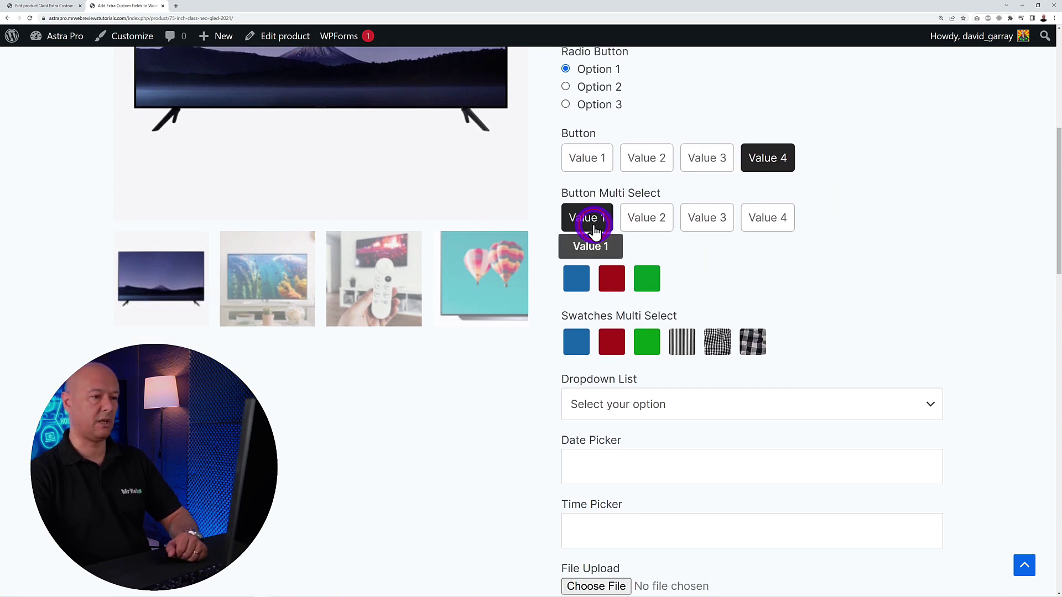
click(643, 227)
click(755, 221)
Step: Choose the blue swatch under Swatches
scroll(1011, 301, down, 1)
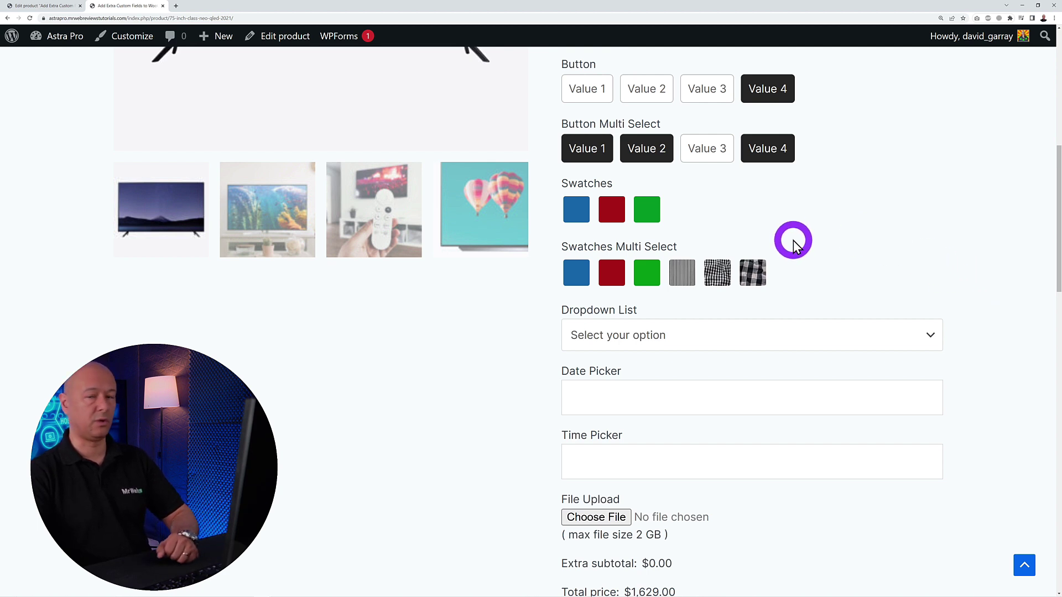
click(655, 221)
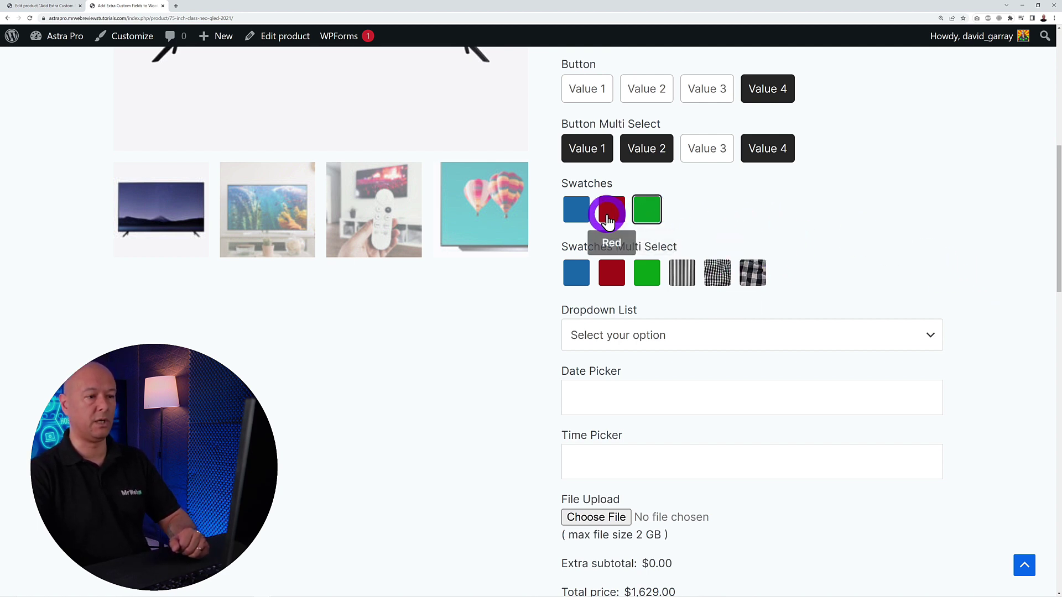
click(608, 221)
click(576, 212)
Step: Pick red, blue and checkered in the multi-select swatches, leaving stripes unselected
scroll(907, 219, down, 1)
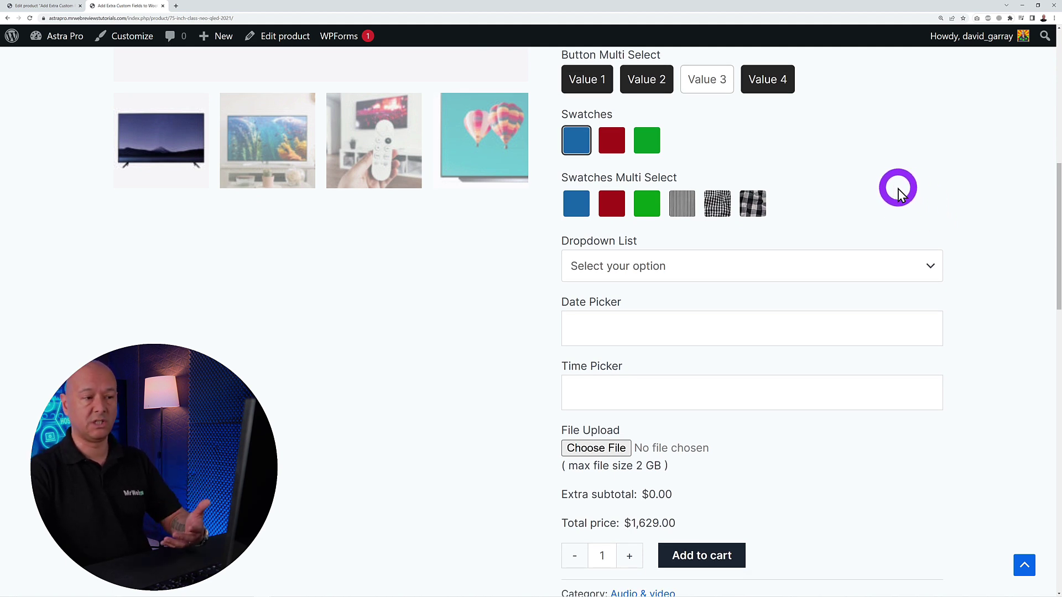
click(606, 213)
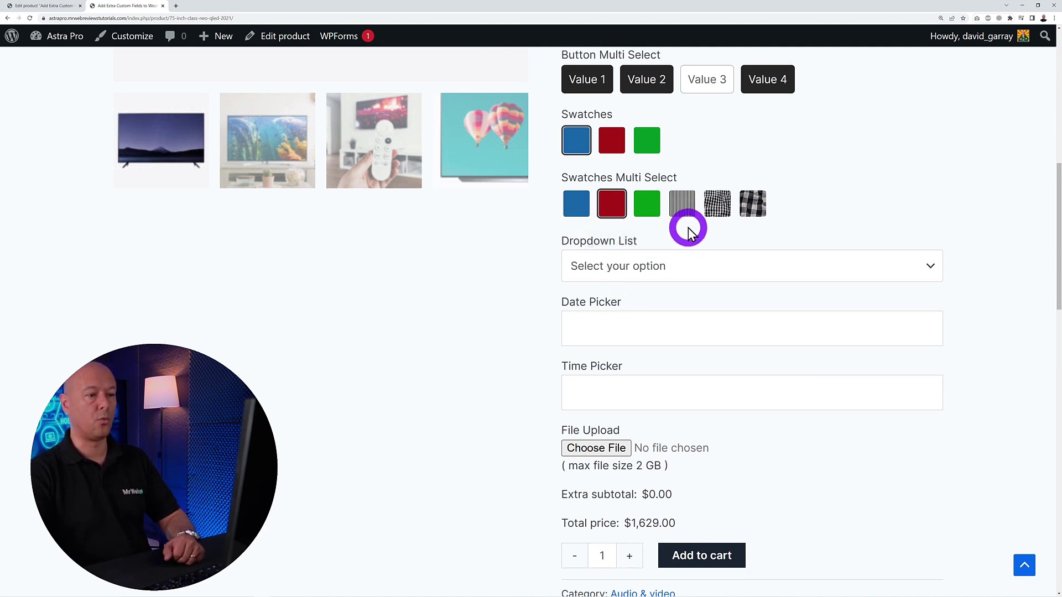
click(683, 213)
click(573, 207)
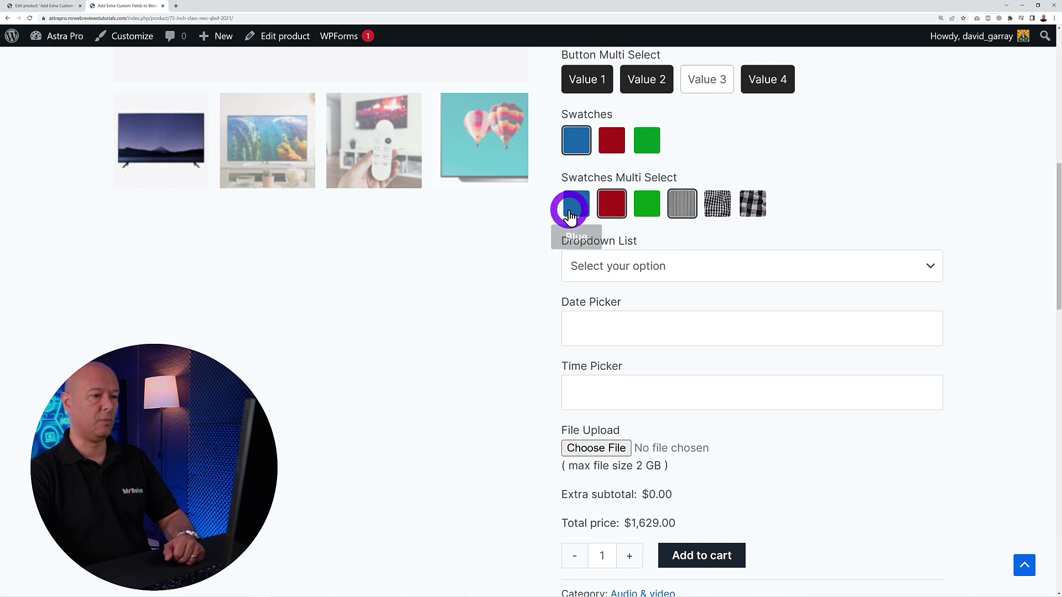
click(721, 206)
click(682, 201)
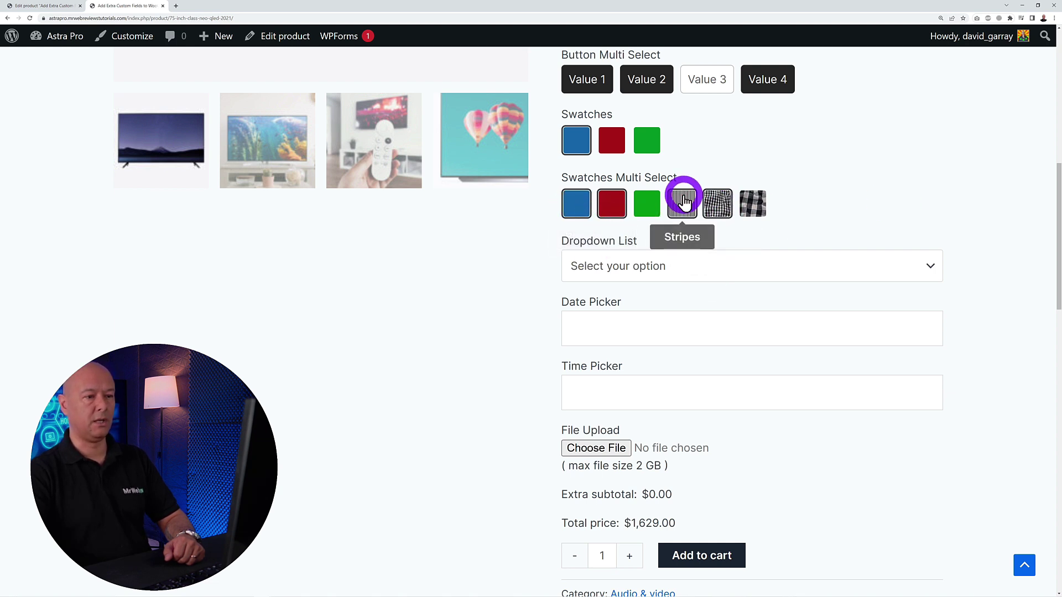
scroll(1006, 280, down, 2)
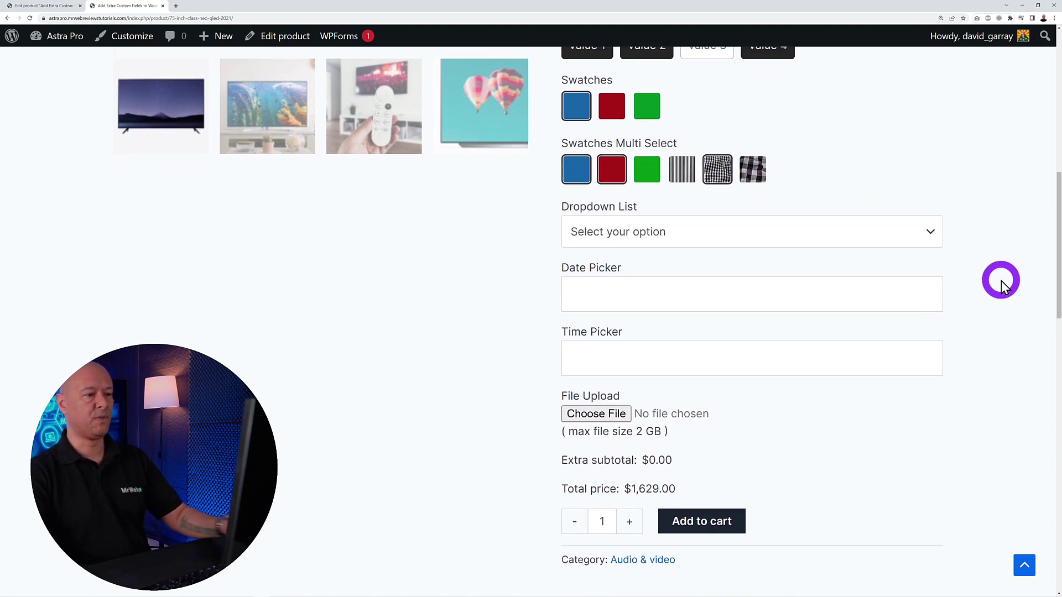
Step: Choose Option 3 in the Dropdown List
click(928, 196)
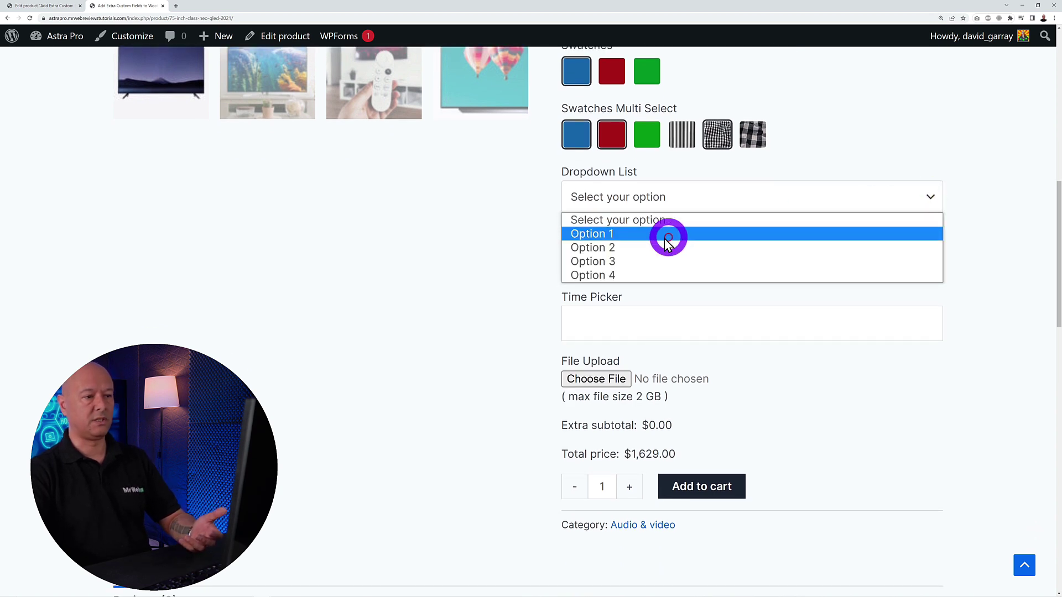
click(646, 261)
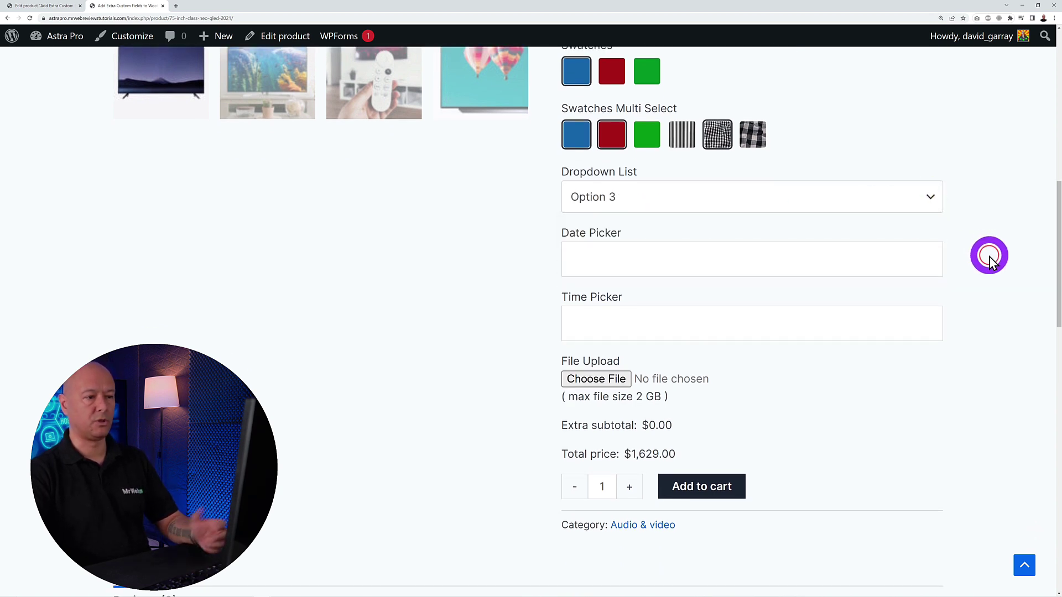
scroll(990, 260, down, 2)
Step: Set the date to May 12, 2023 and the time to the current time, 04:18 PM
click(735, 187)
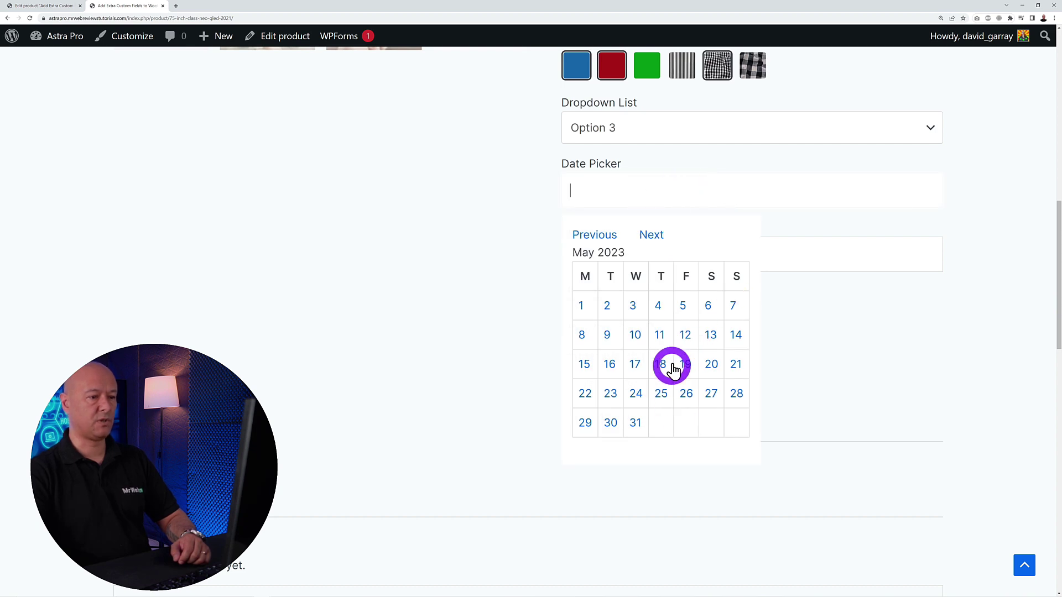
click(685, 335)
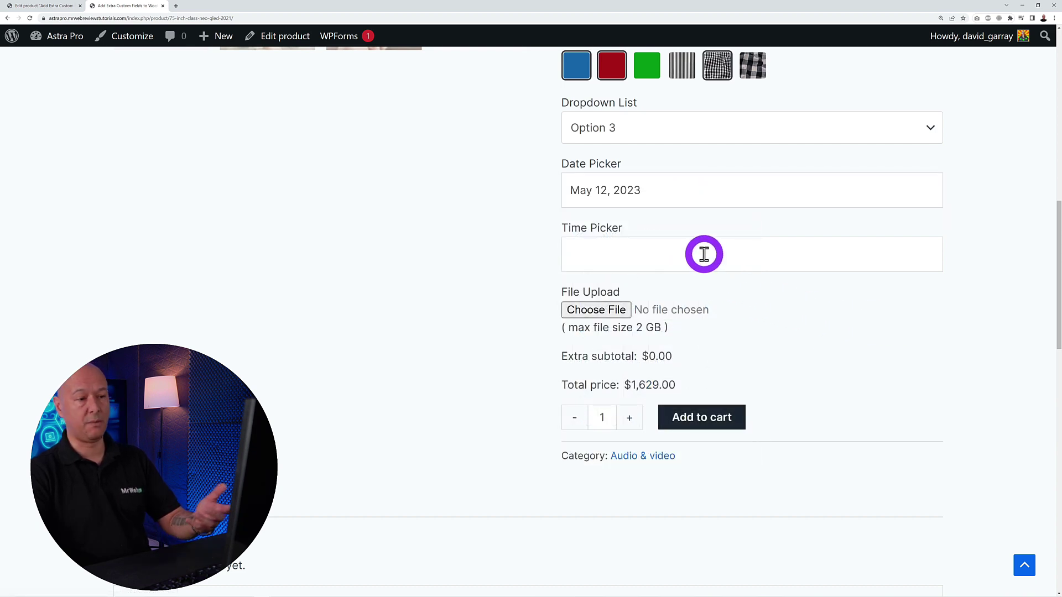
click(704, 254)
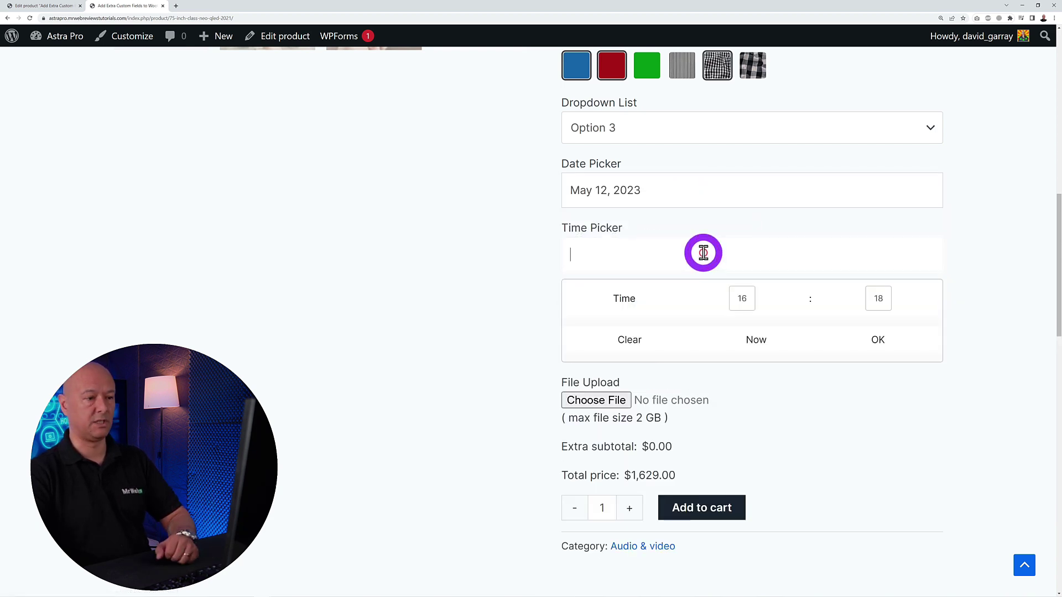
click(755, 341)
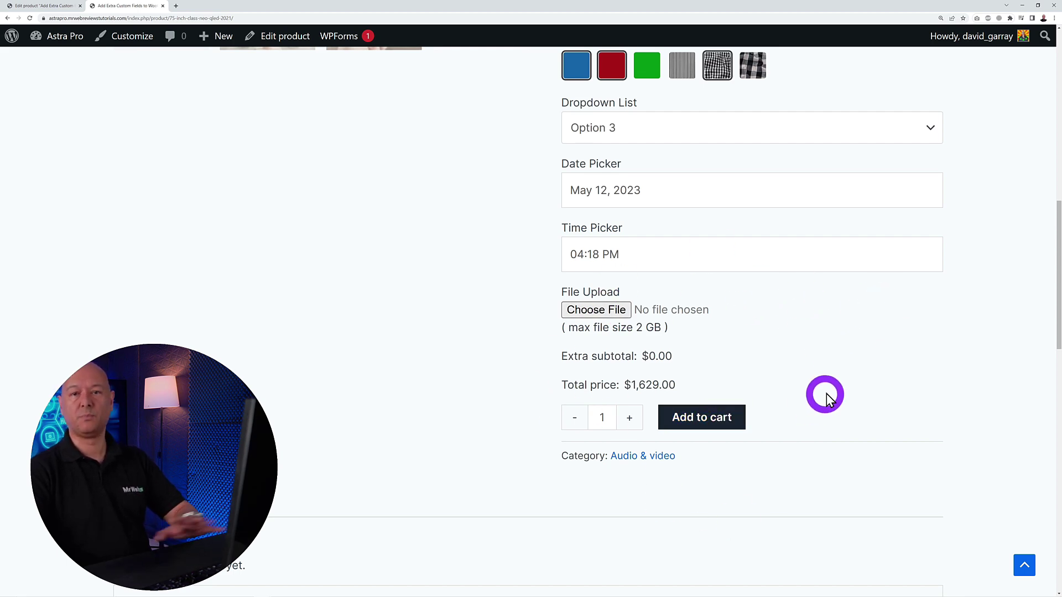
scroll(845, 406, up, 10)
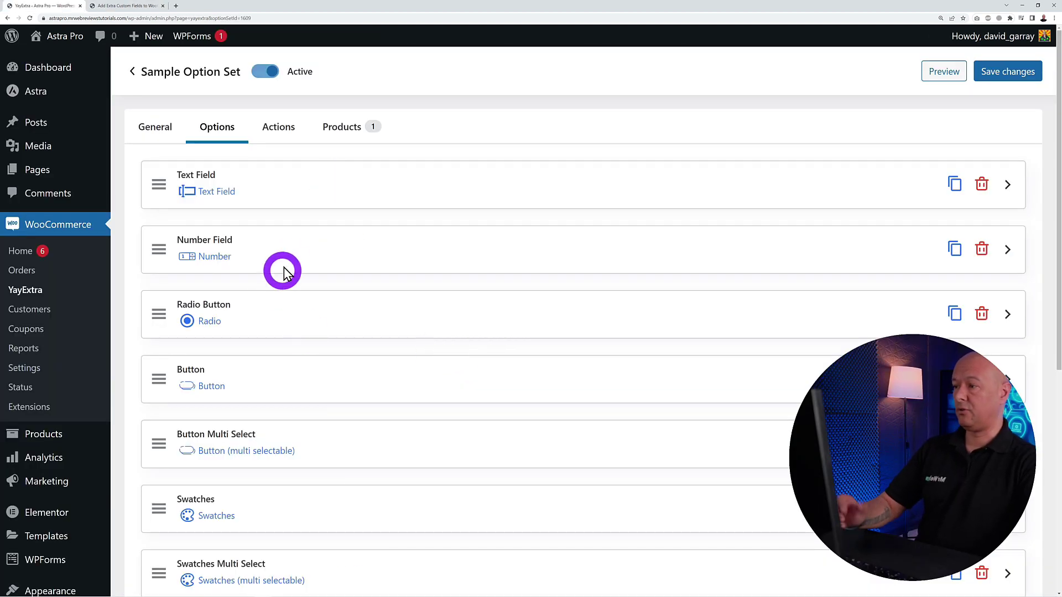
Step: Review the Number Field's conditional logic, then the set's actions and assigned products
click(286, 263)
click(339, 430)
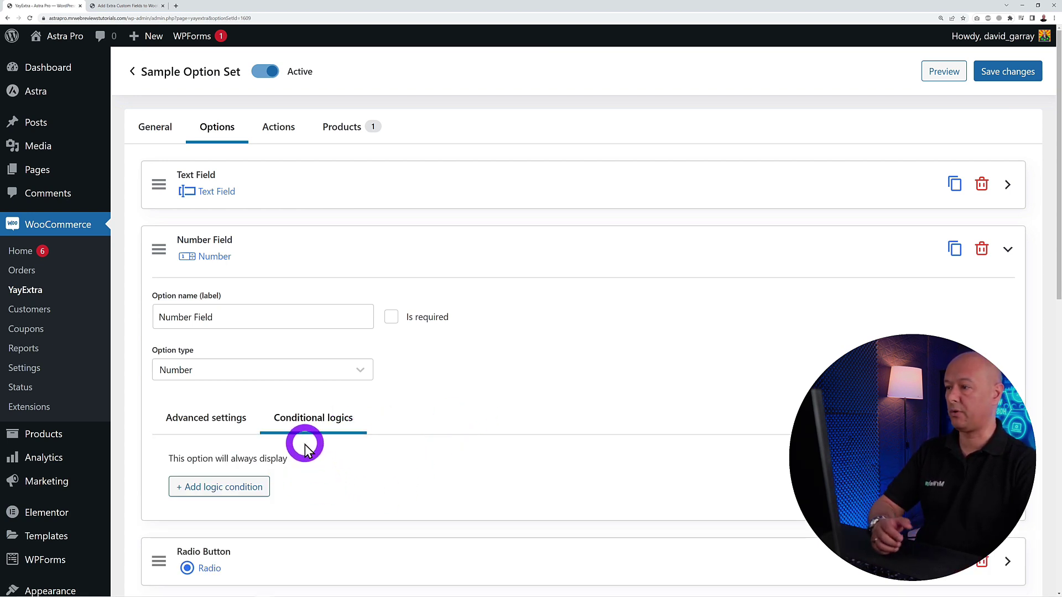
click(279, 127)
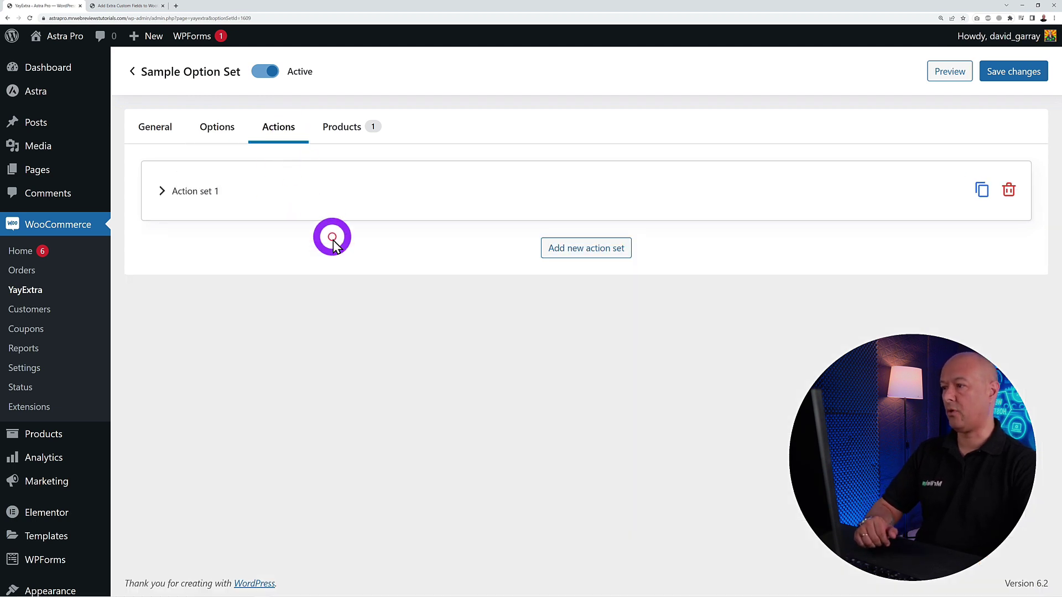
click(340, 125)
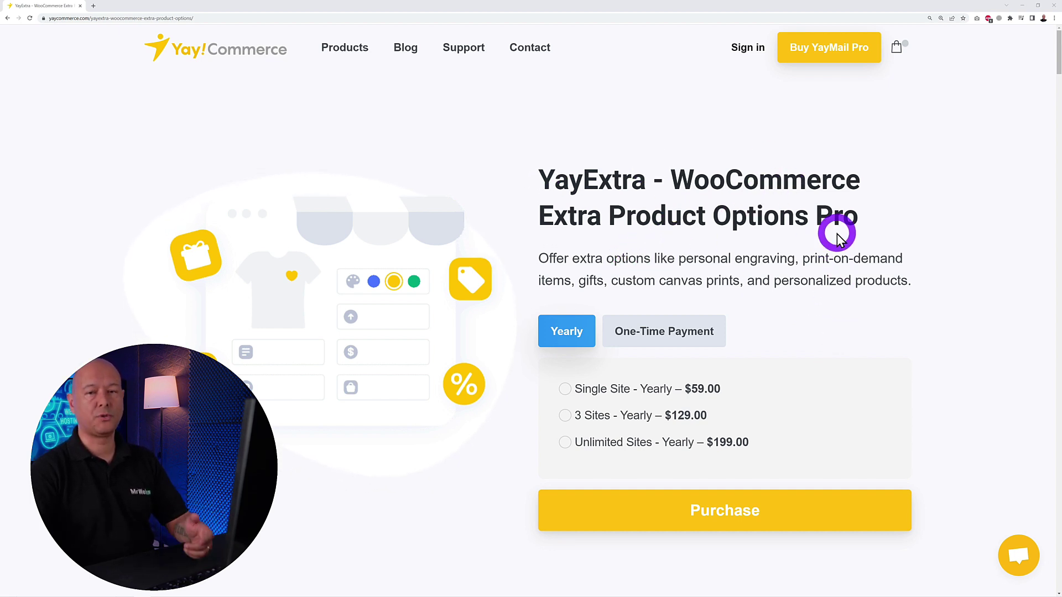
Step: Compare YayExtra Pro's Single Site yearly and lifetime prices, selecting the lifetime plan
drag(817, 216, 937, 236)
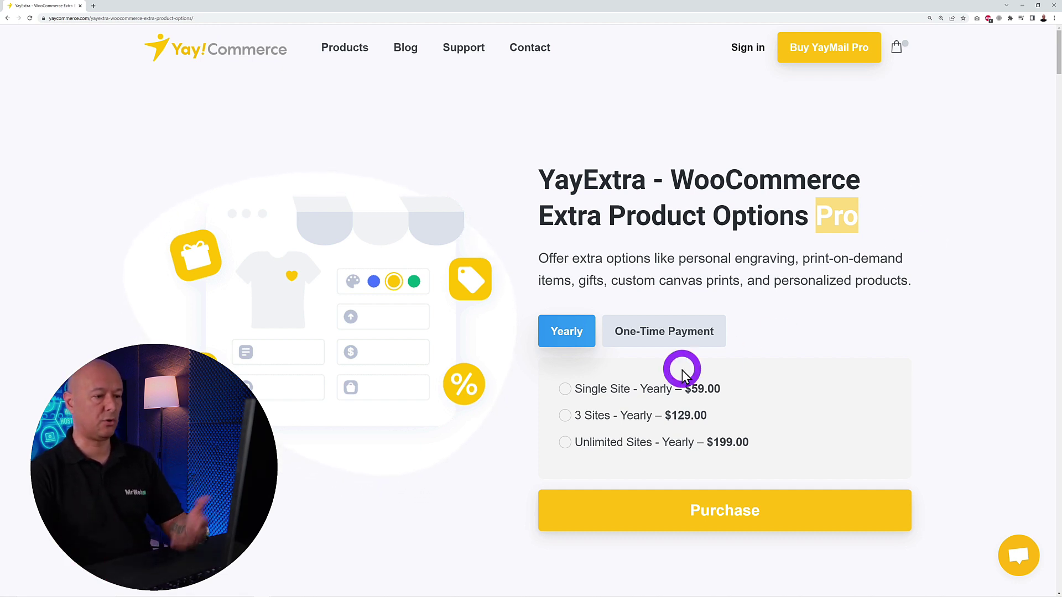
click(574, 396)
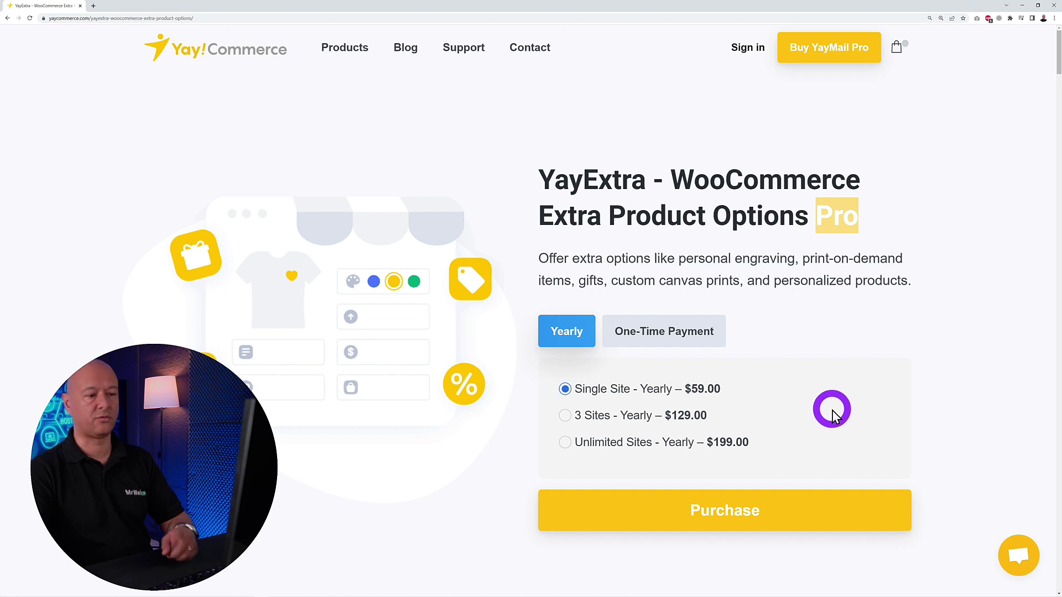
click(683, 336)
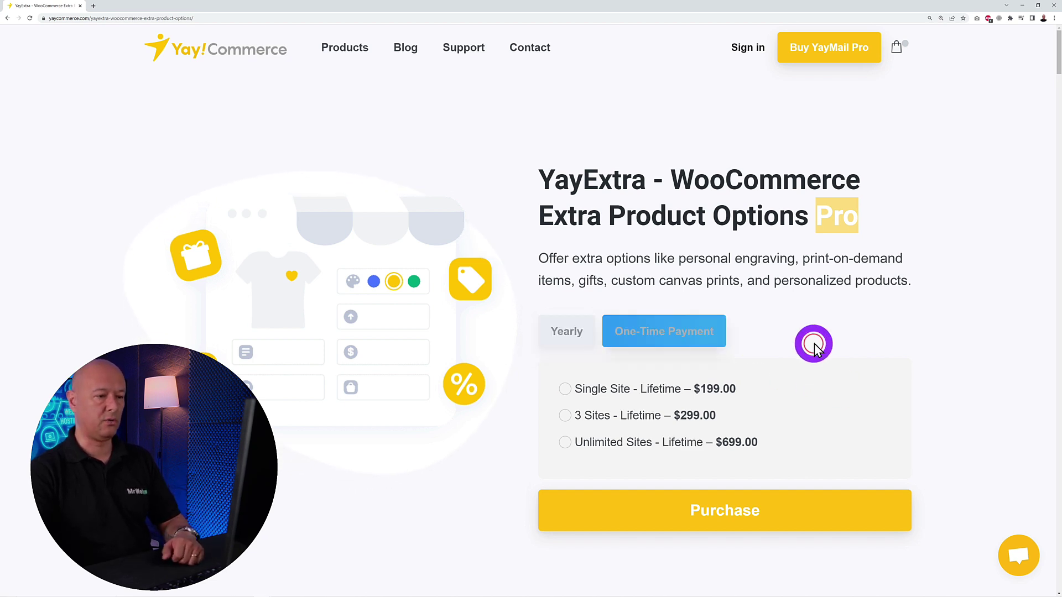
click(566, 391)
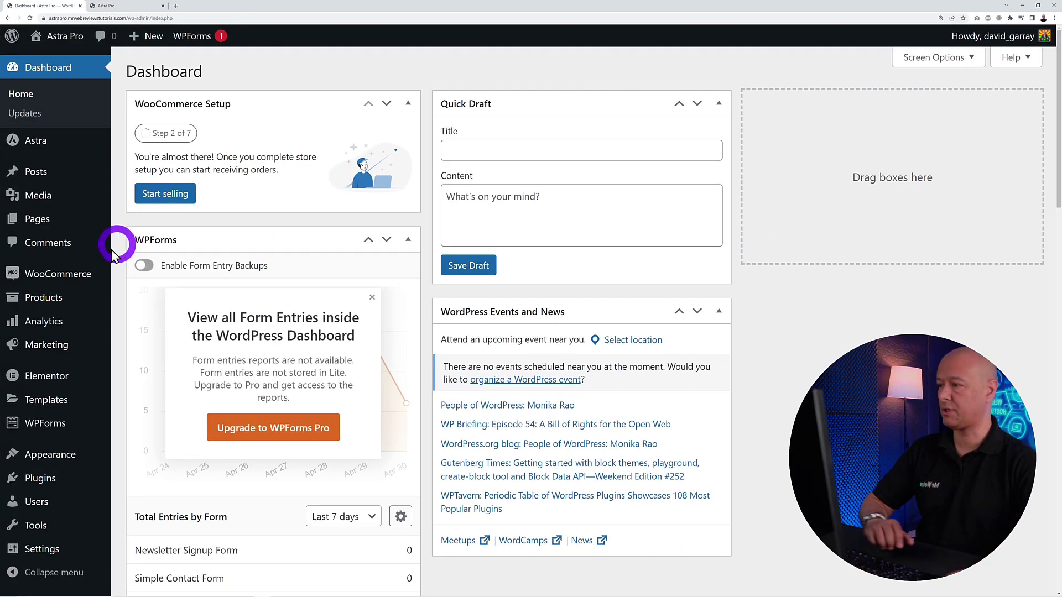
Step: Go to WooCommerce > YayExtra and create a new option set
mouse_move(73, 281)
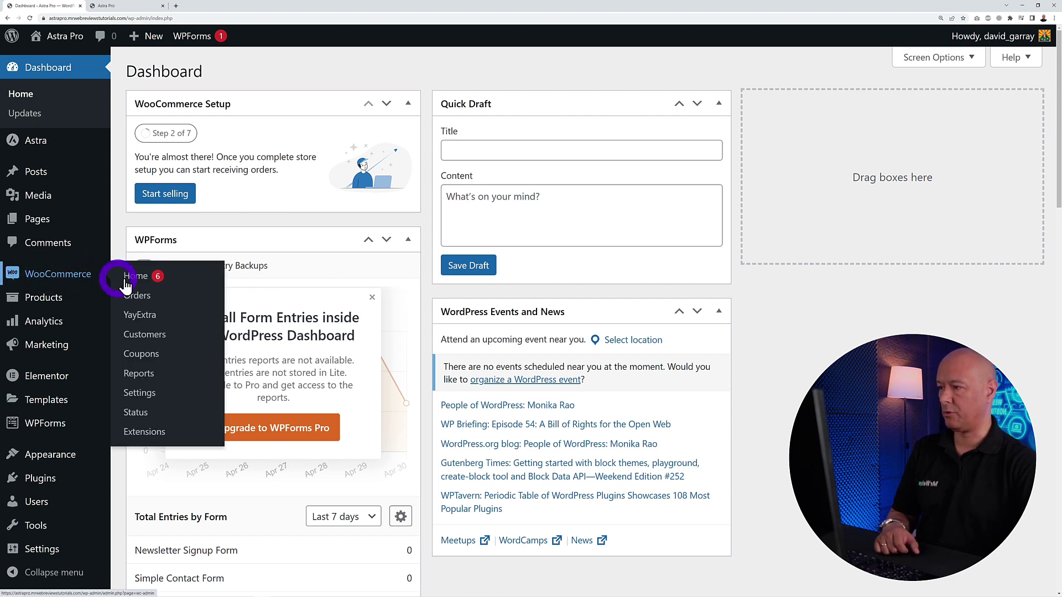
click(146, 321)
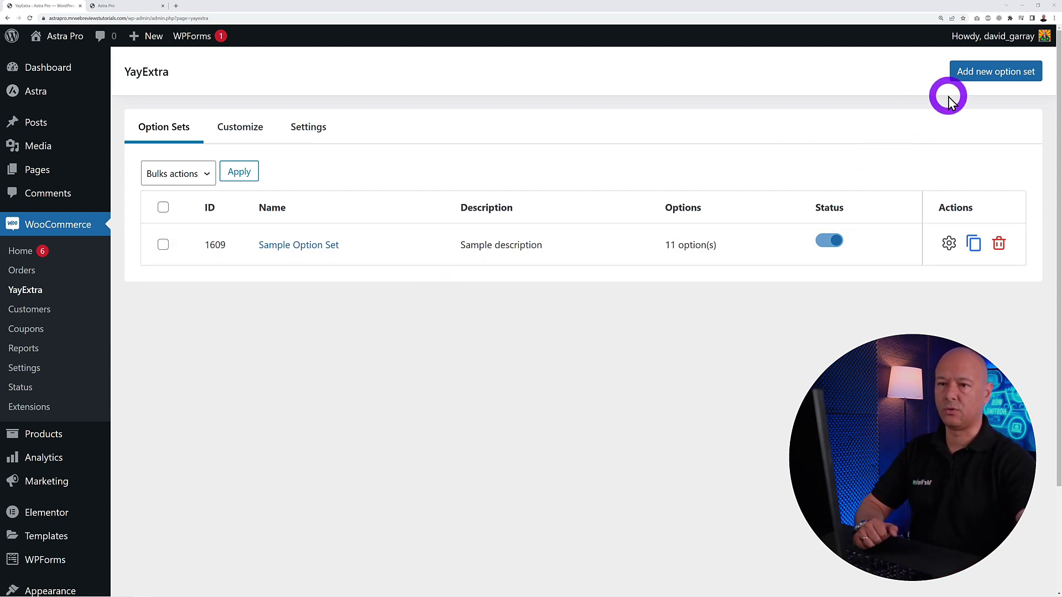
click(979, 74)
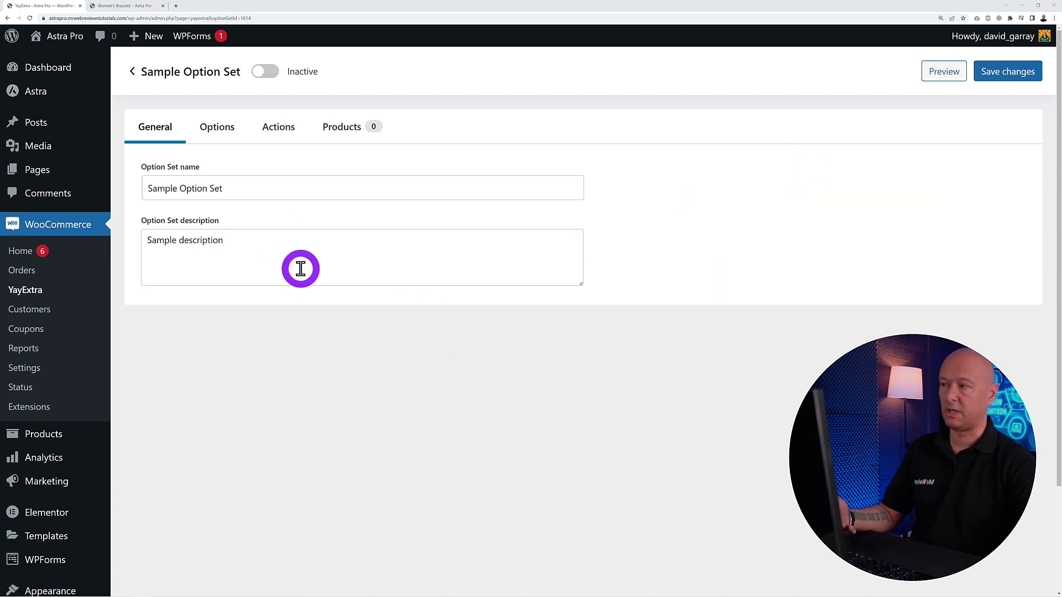
Step: Name the option set 'Women's Bracelet Engraving', edit its description, and view the Women's Bracelet page
click(256, 185)
key(ctrl+a)
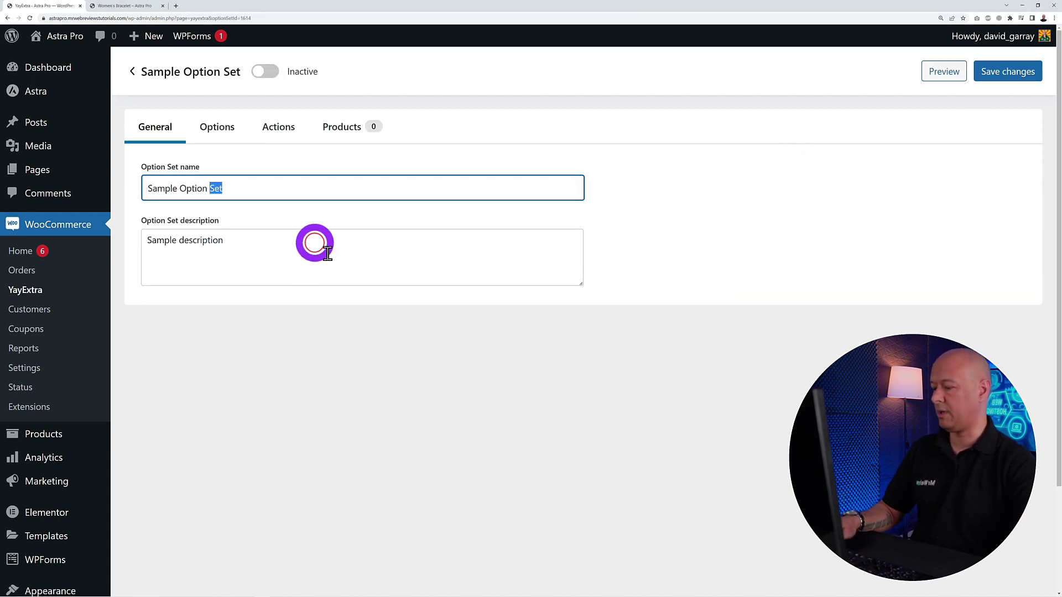
text(Women's Bracelet Engraving)
click(324, 252)
key(ctrl+a)
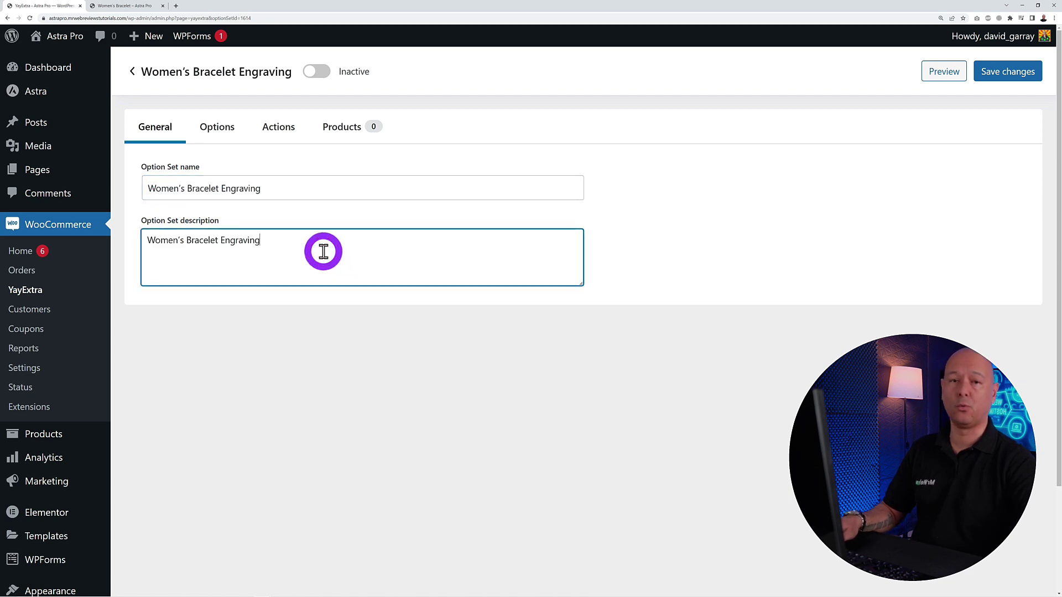
click(380, 424)
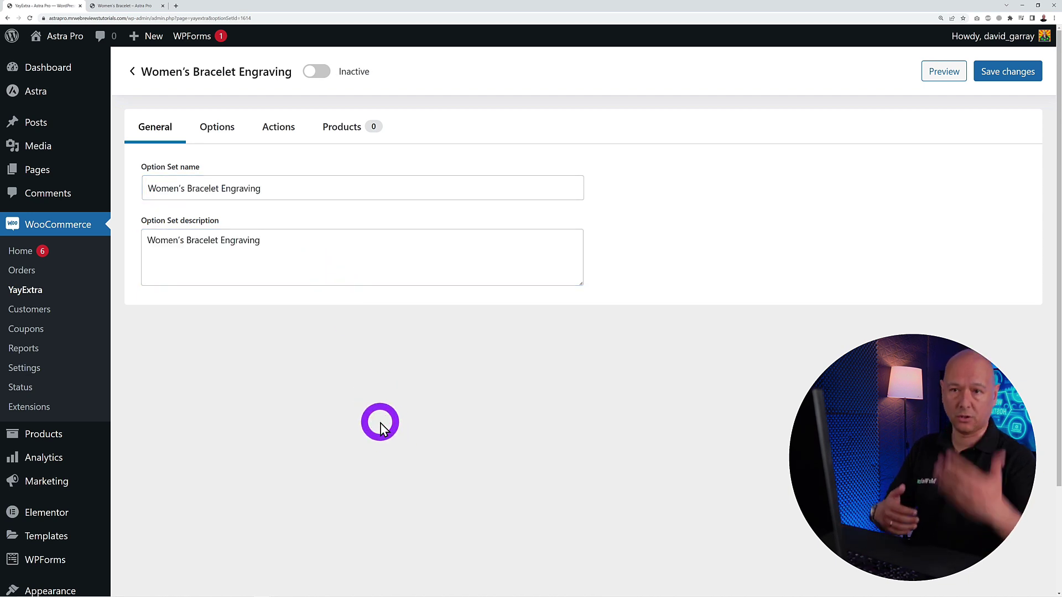
click(97, 7)
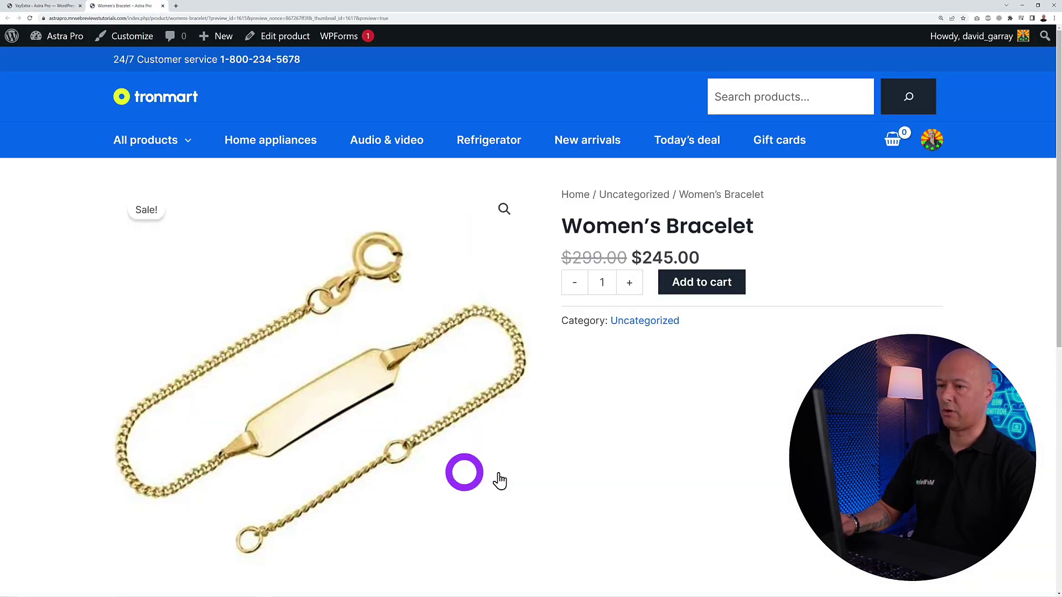
Step: Scroll the Women's Bracelet product page, then go back to the option set editor
scroll(701, 396, down, 1)
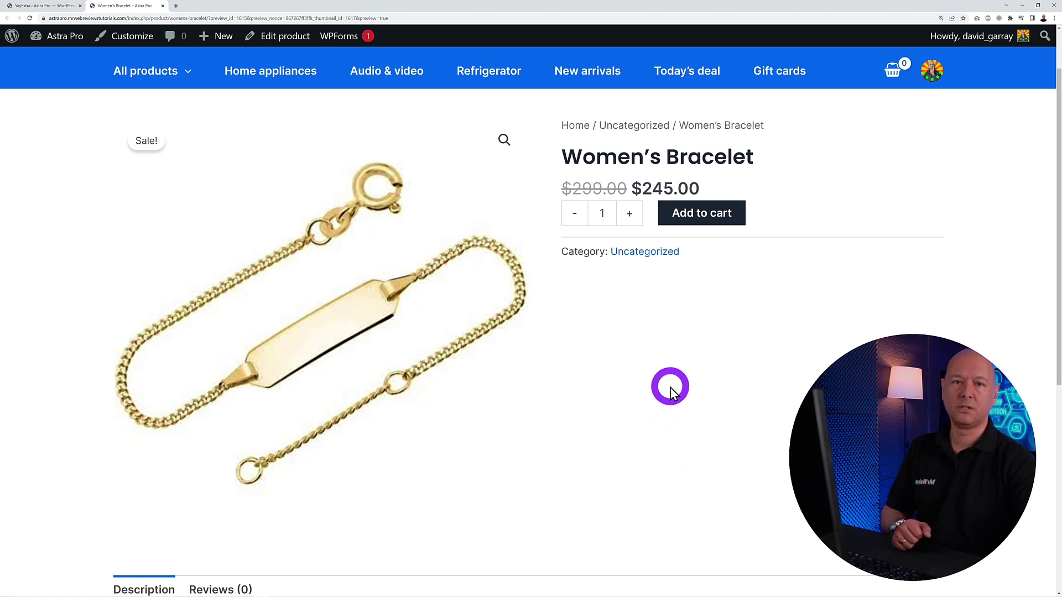
click(46, 11)
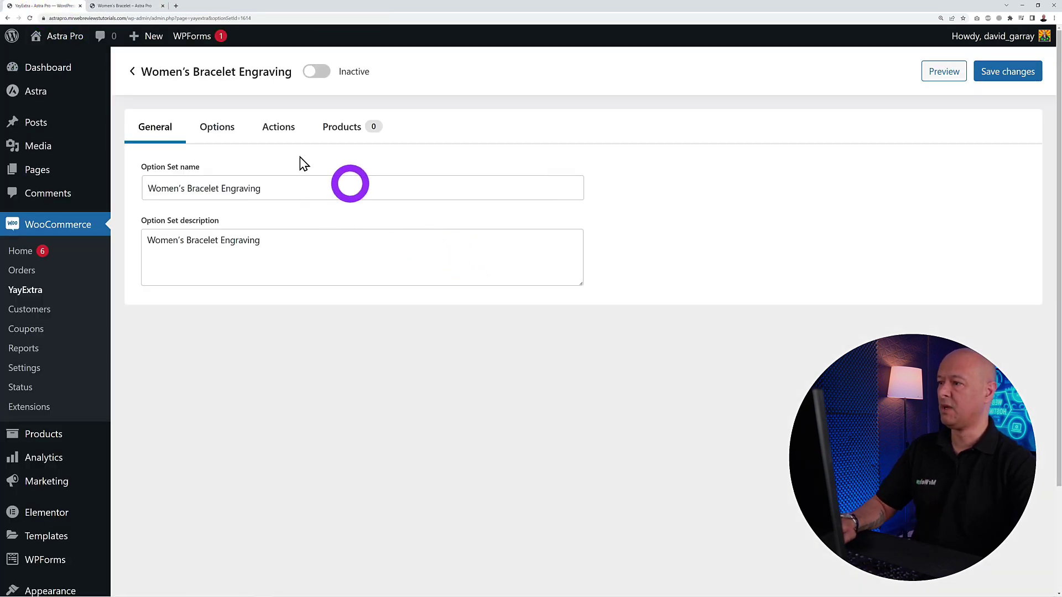
Step: Add Option 1, a Text Field, to the set and expand its settings
click(219, 131)
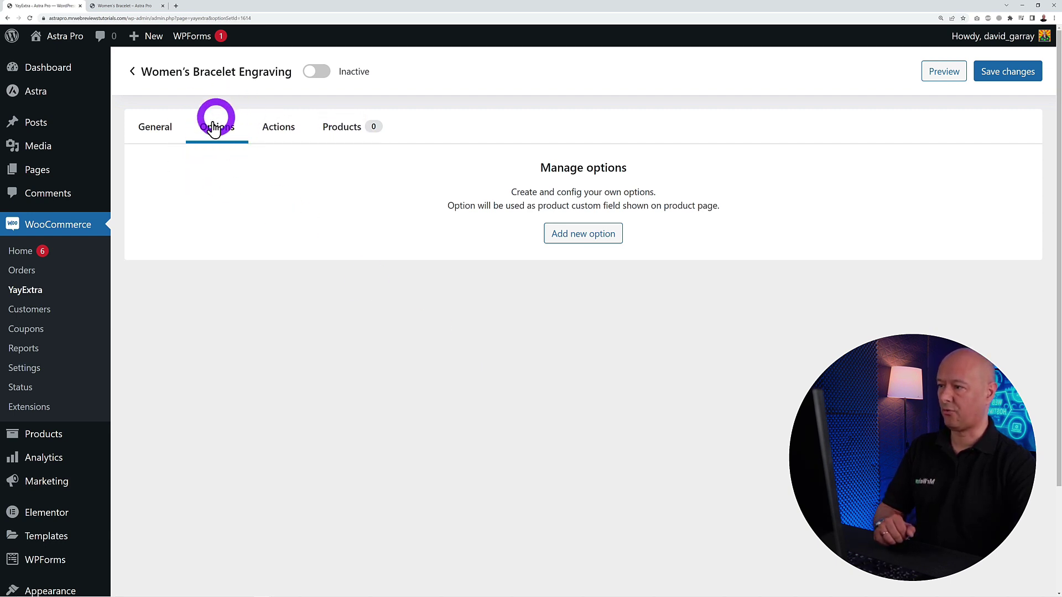
click(598, 249)
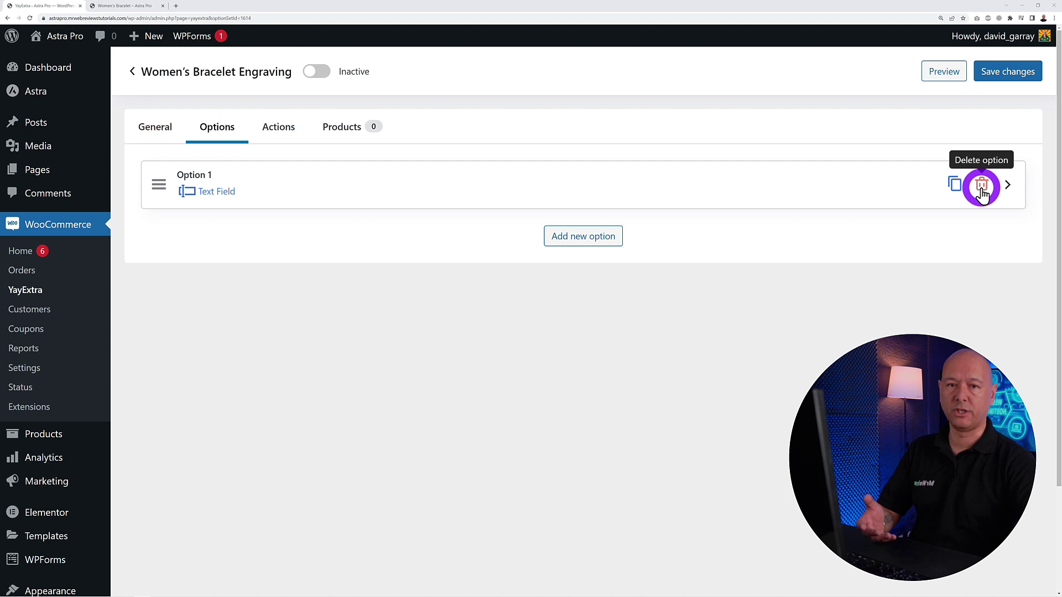
click(265, 193)
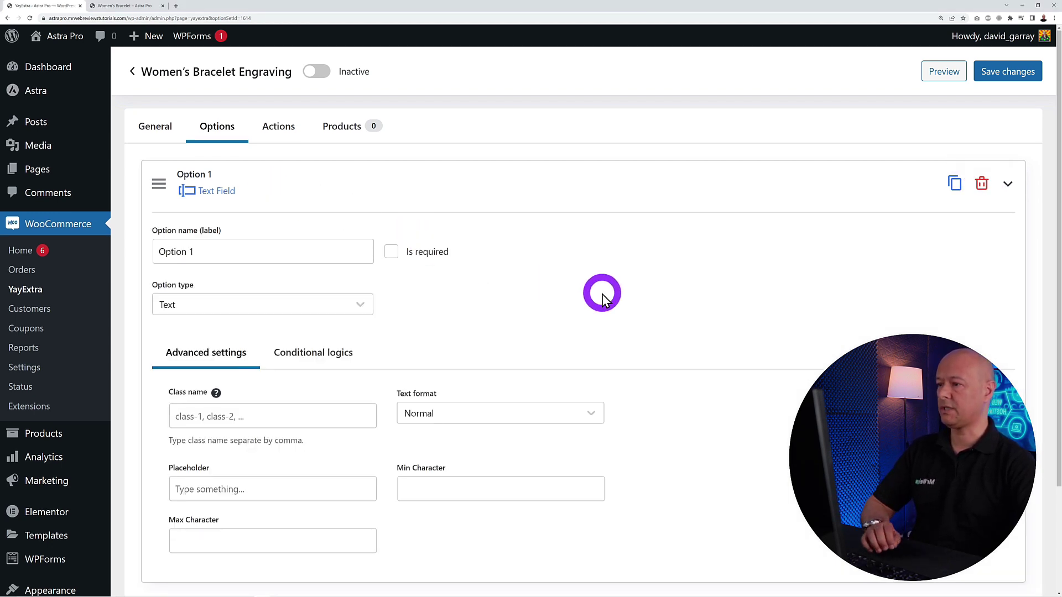
Step: Rename Option 1 to 'Text to Engrave [Max 22 Characters]' and keep its type as Text
scroll(600, 290, down, 1)
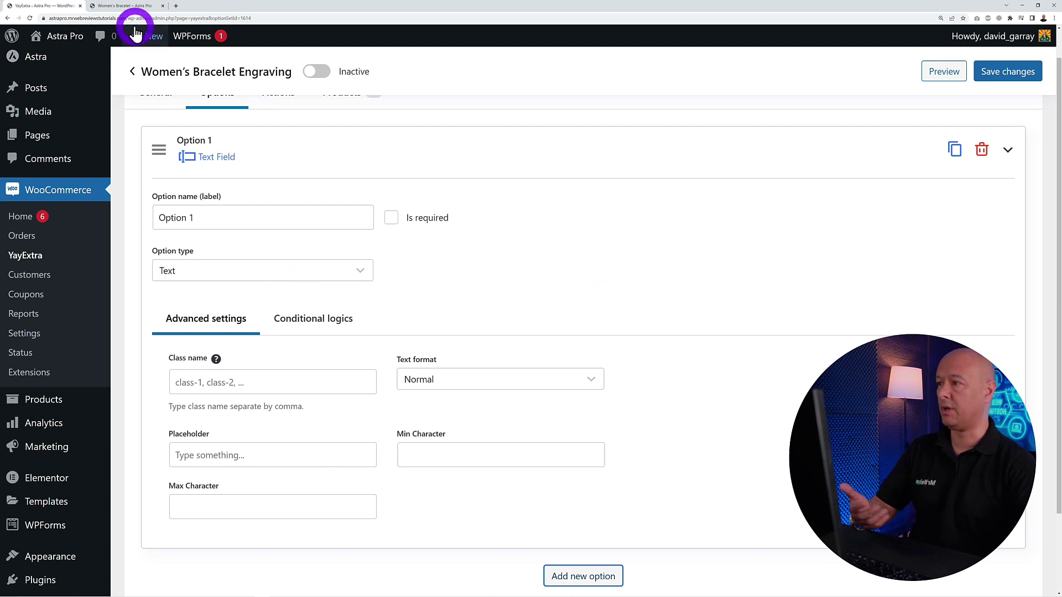
click(126, 6)
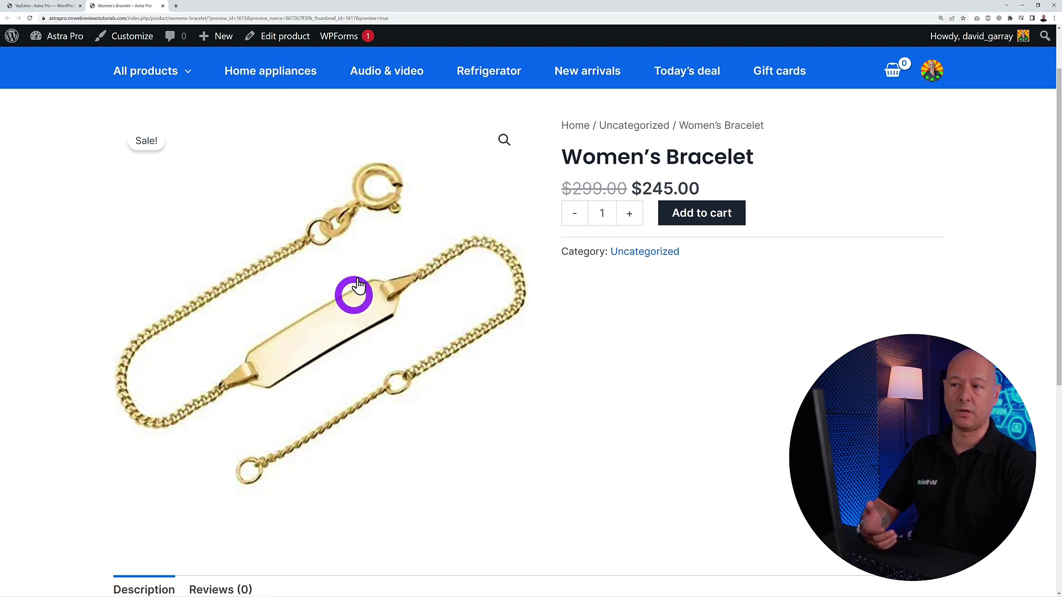
click(34, 7)
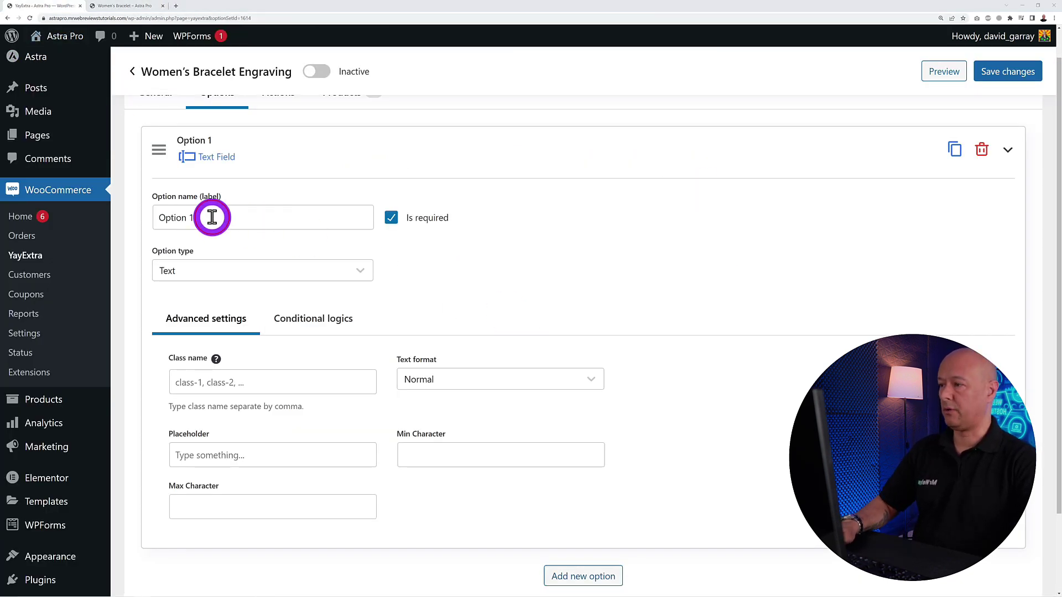
drag(211, 216, 145, 221)
text(Text to Engrave [Max 22 Characters])
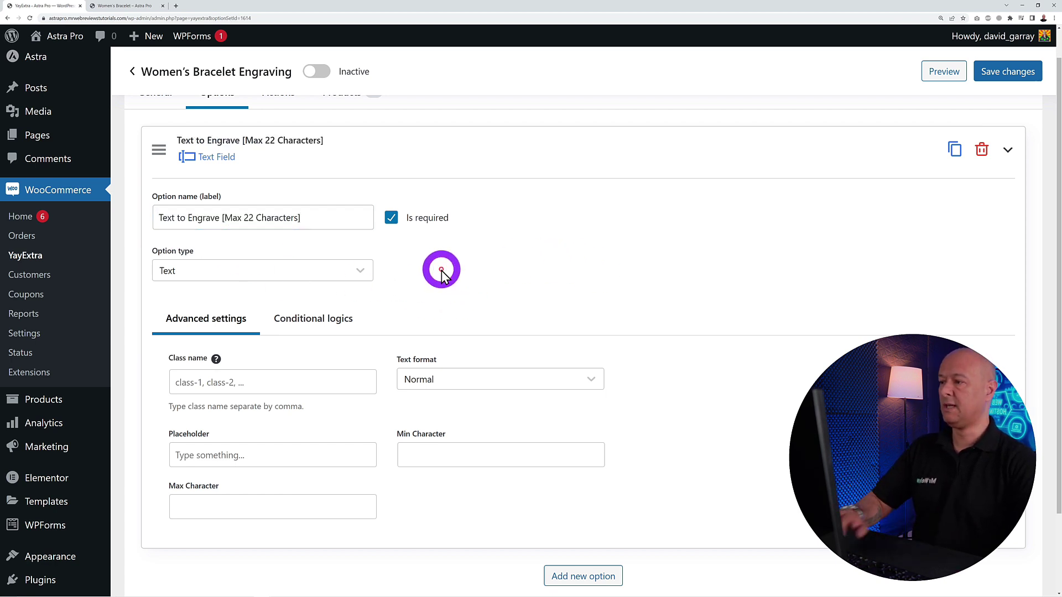
click(361, 270)
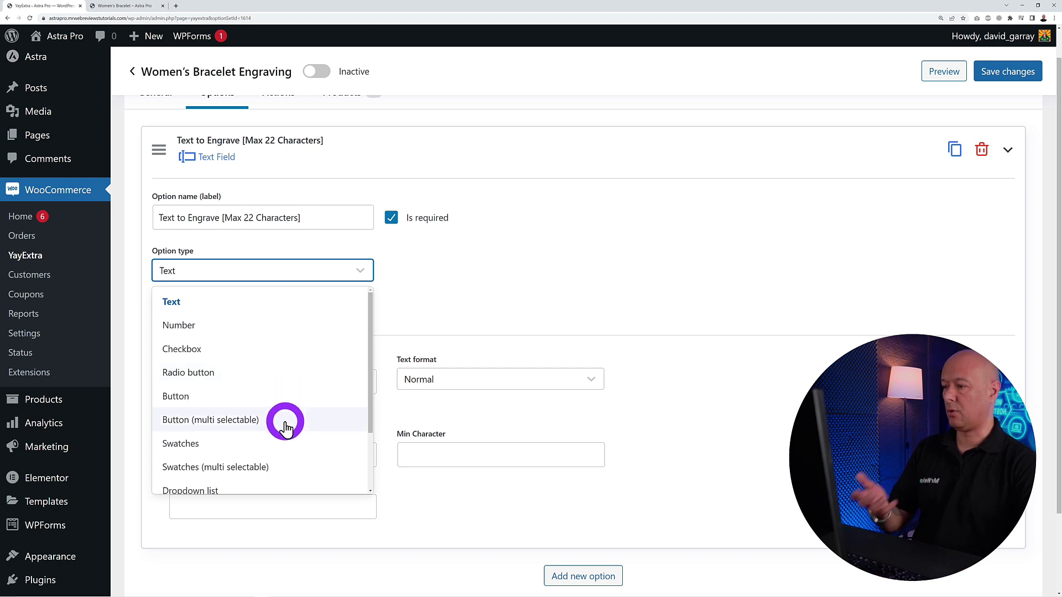
click(203, 310)
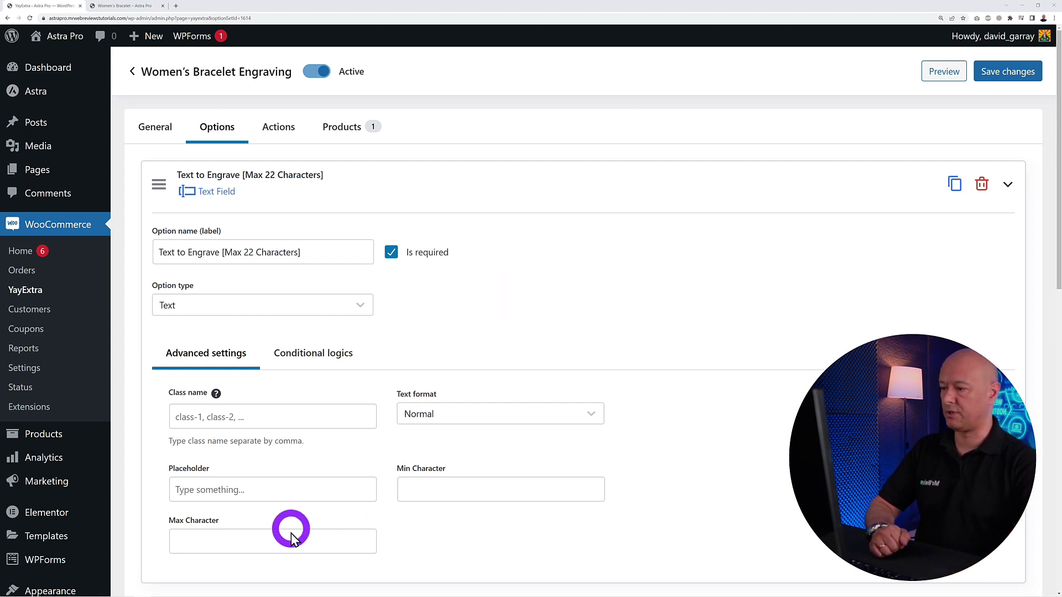
Step: Limit the engraving text to a maximum of 22 characters
scroll(224, 531, down, 1)
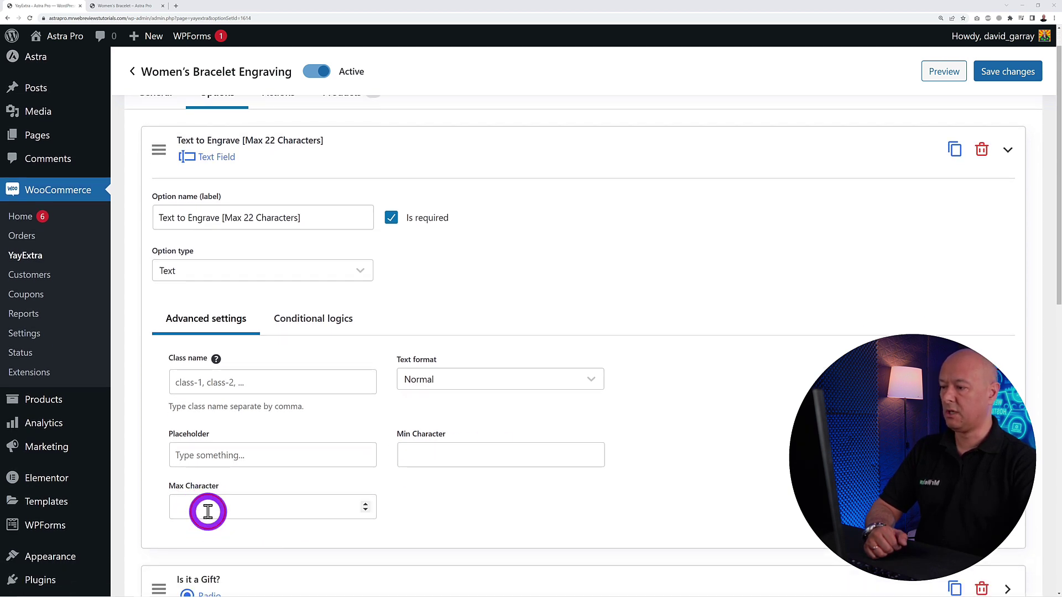
click(208, 512)
text(22)
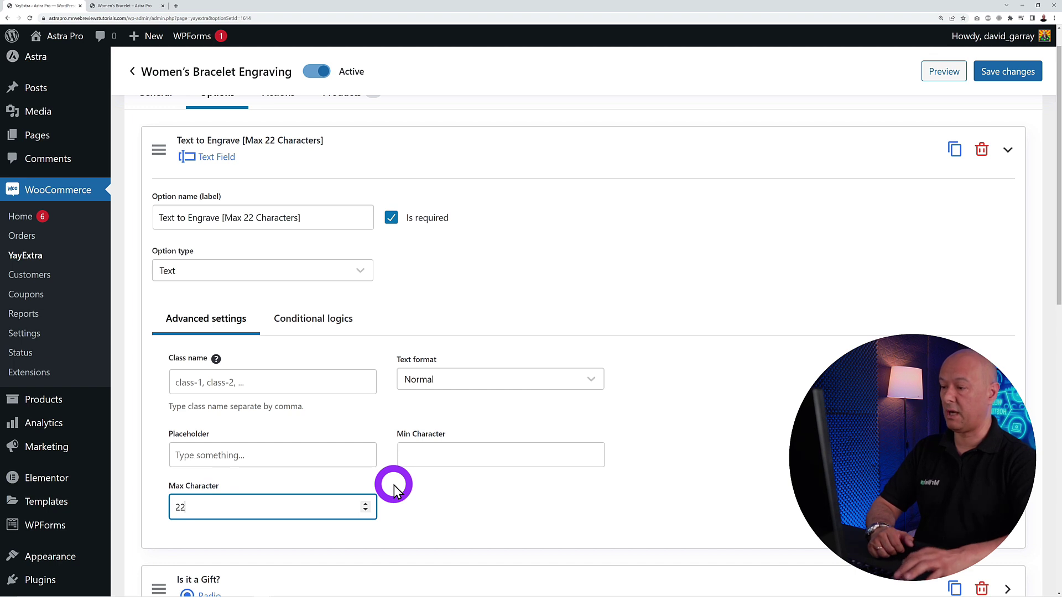
click(394, 490)
scroll(719, 434, up, 1)
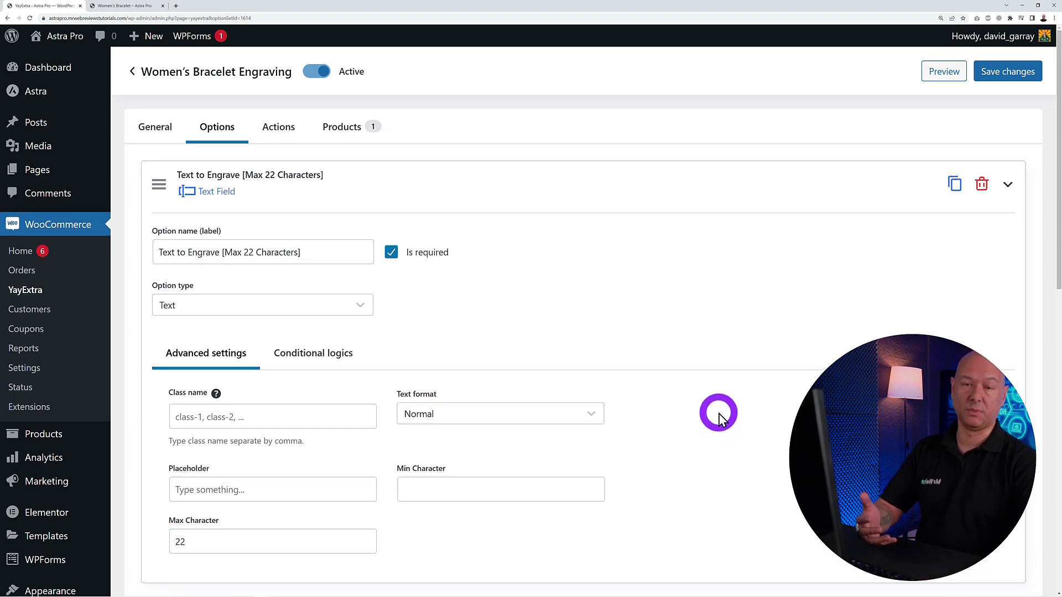
Step: Add a second option to the set named 'Is it a Gift?'
click(1008, 184)
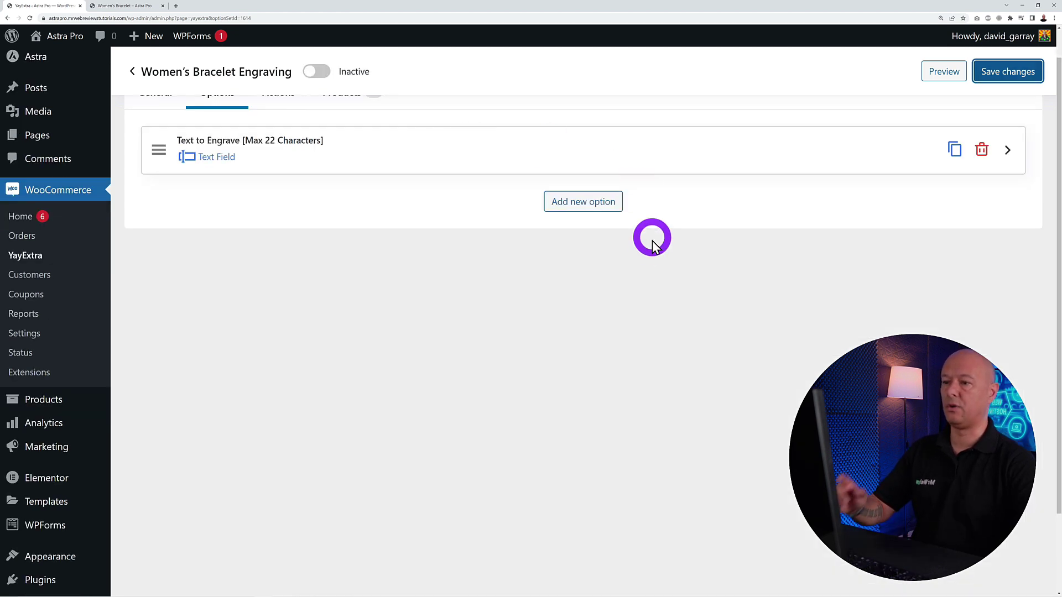
click(594, 205)
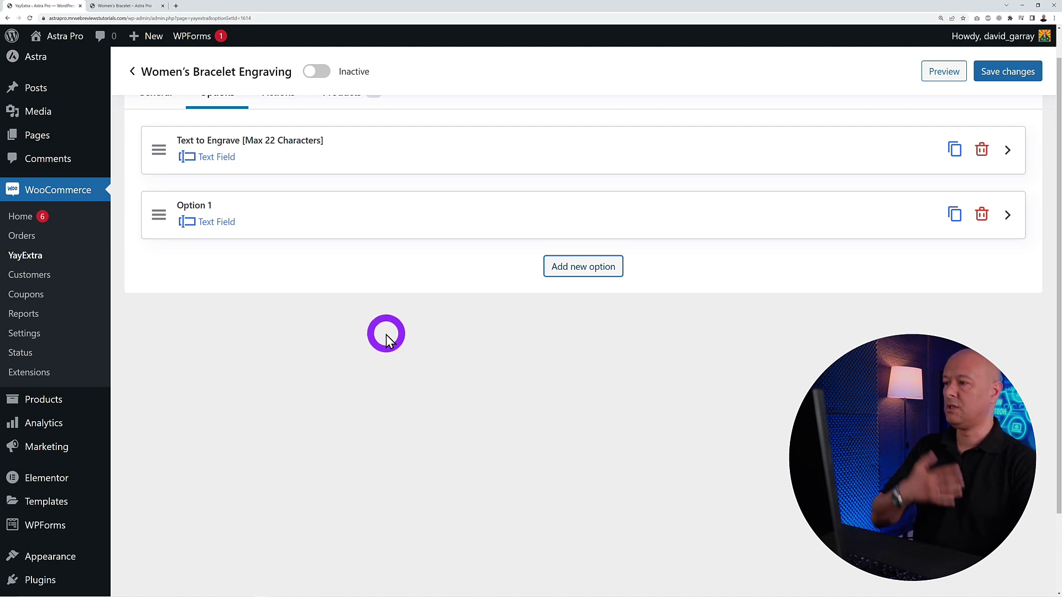
click(279, 235)
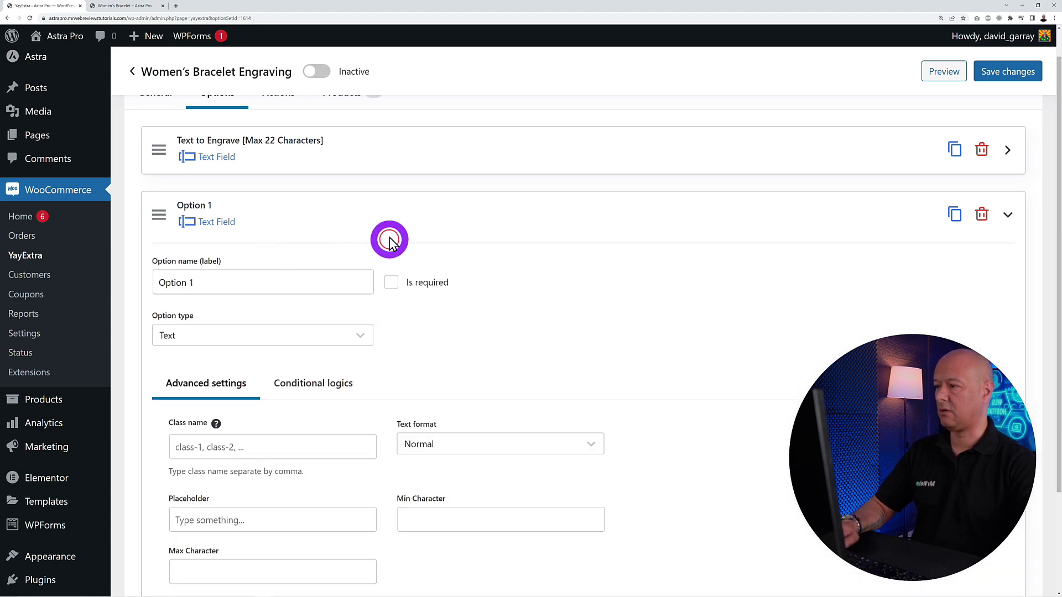
triple_click(215, 289)
text(Is it)
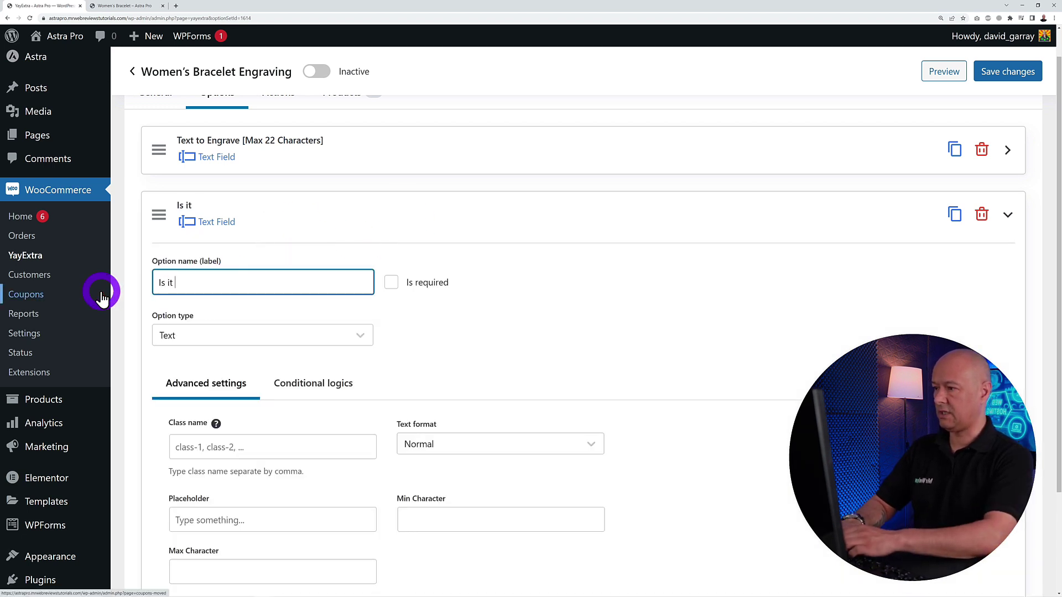
text( a Gift)
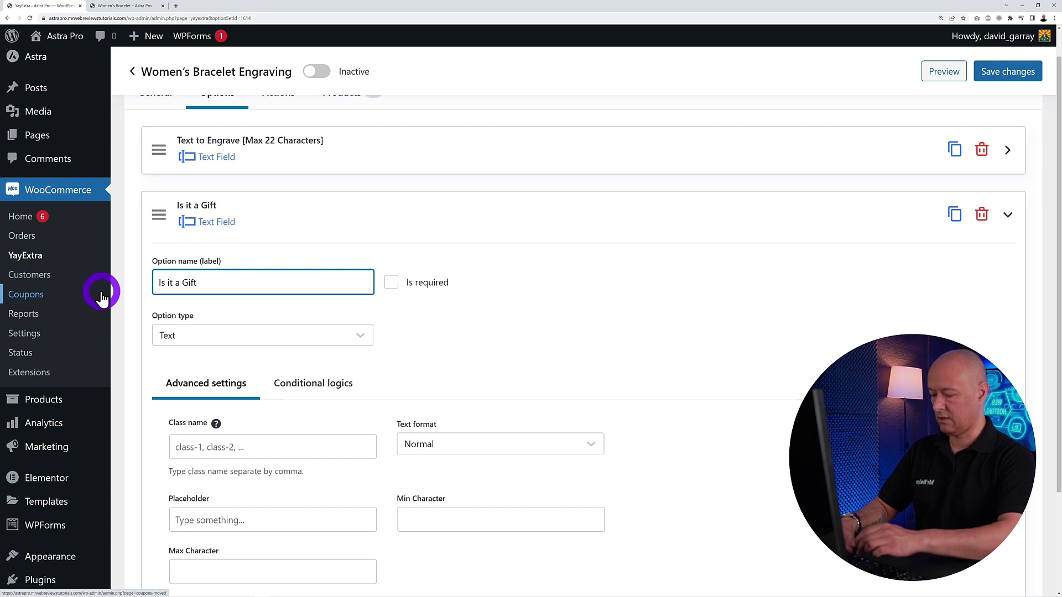
text(?)
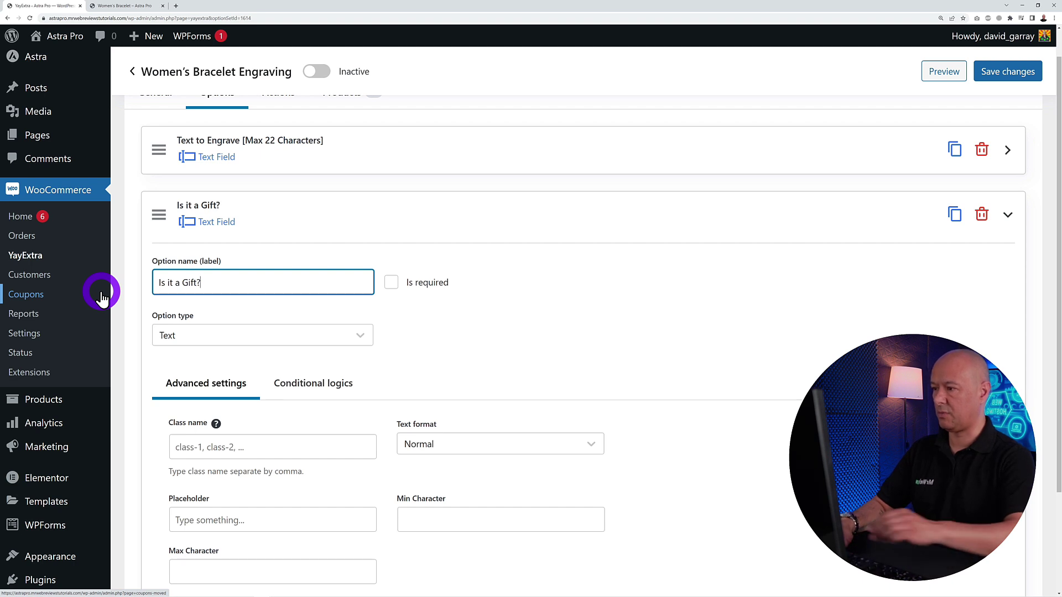
Step: Make 'Is it a Gift?' a Radio button option and show its option values
click(365, 345)
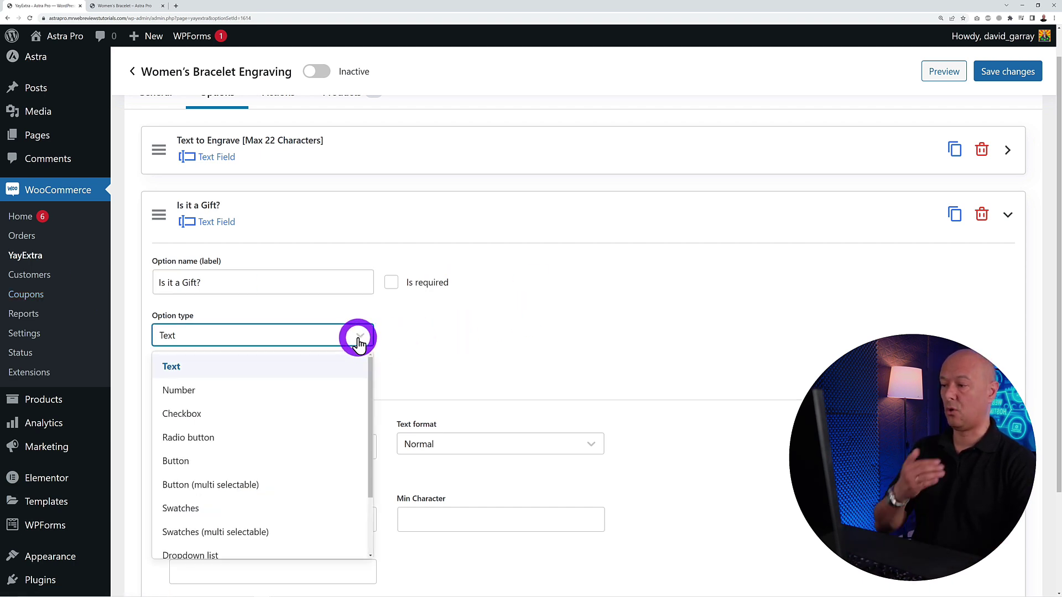
click(219, 438)
scroll(636, 305, down, 2)
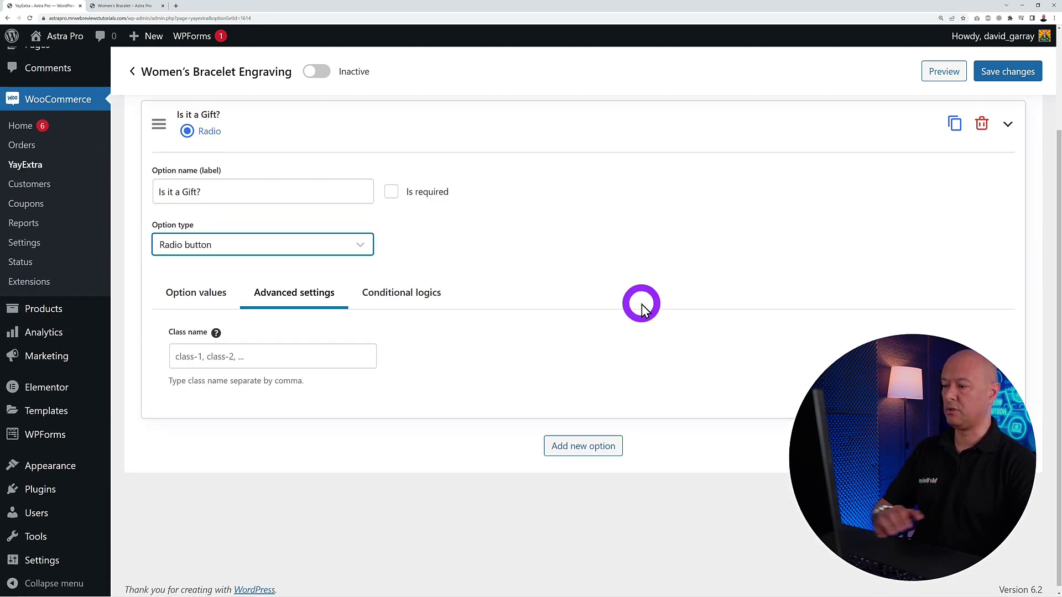
click(218, 299)
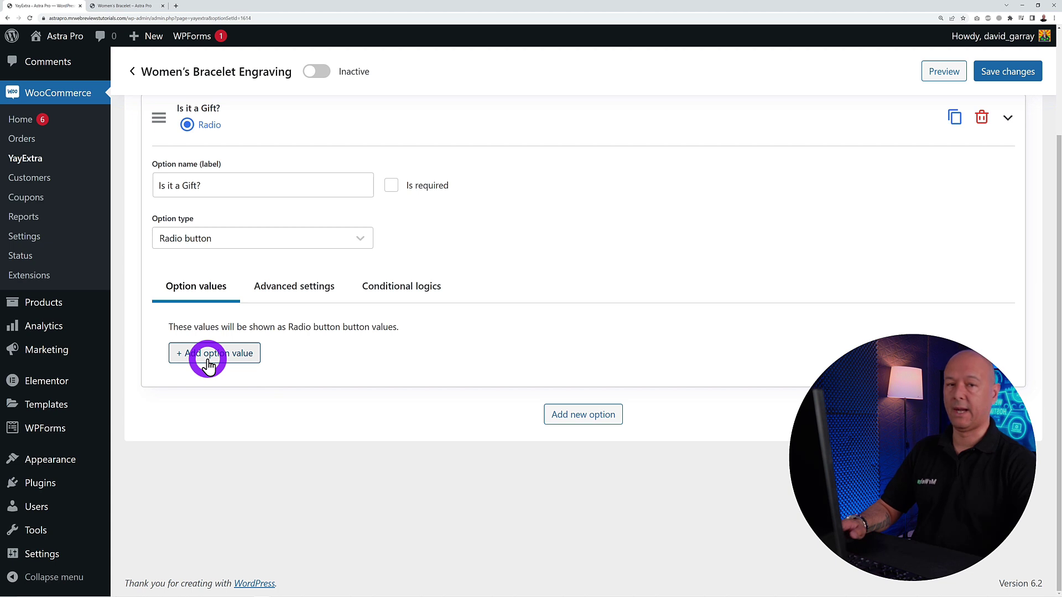
Step: Enter Yes and No as the two answer values for Is it a Gift?
click(208, 365)
drag(315, 360, 129, 365)
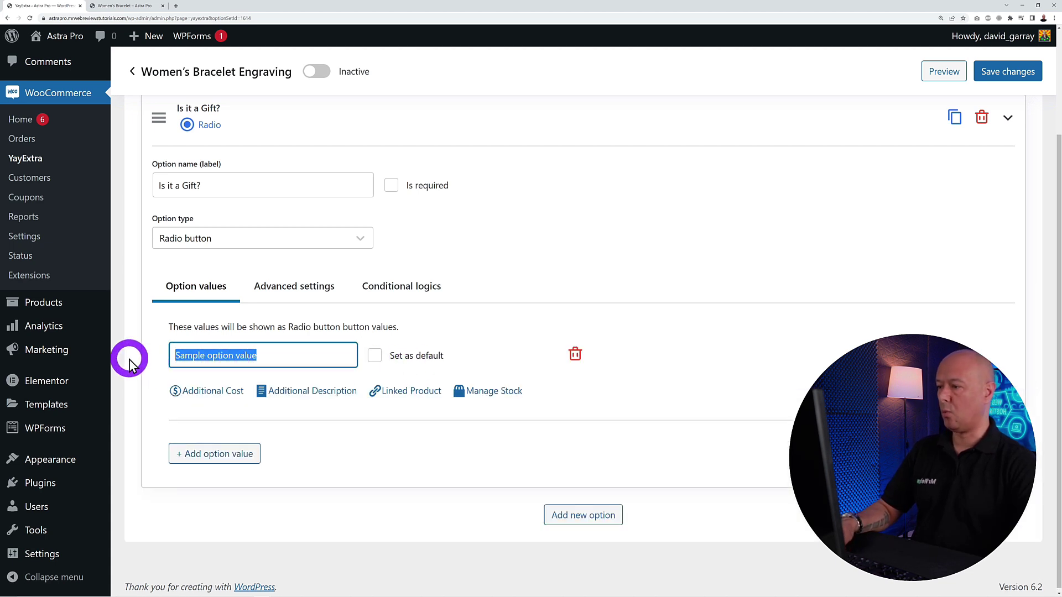
text(Yes)
click(235, 458)
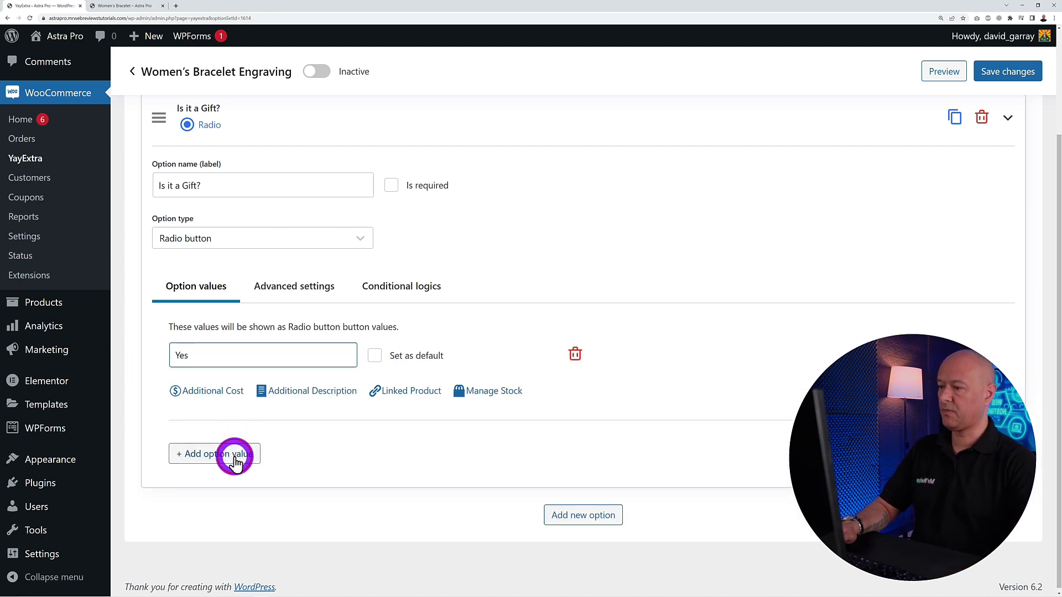
drag(259, 455, 135, 450)
text(No)
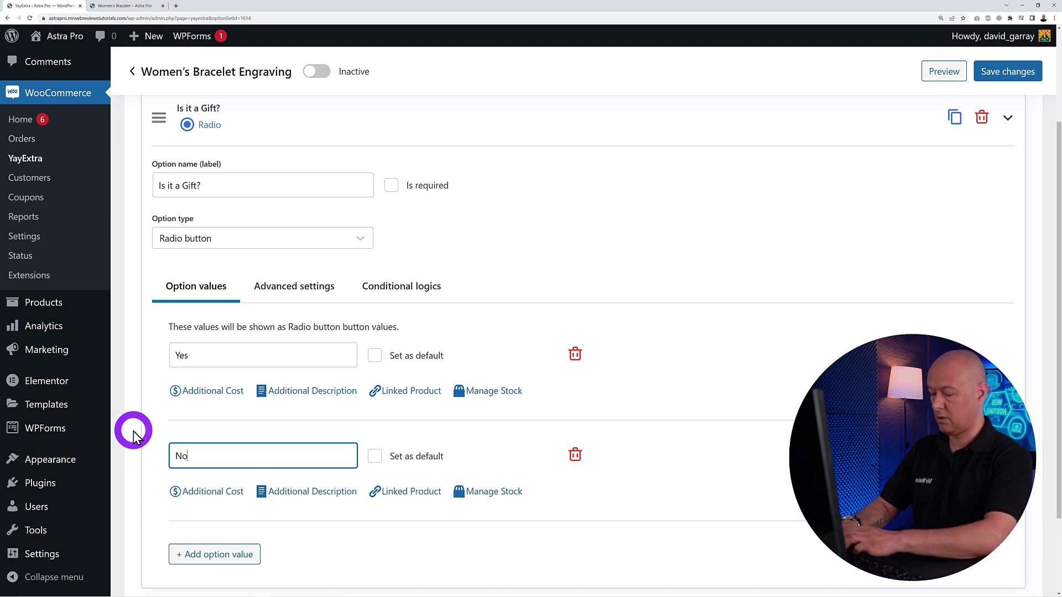
click(747, 421)
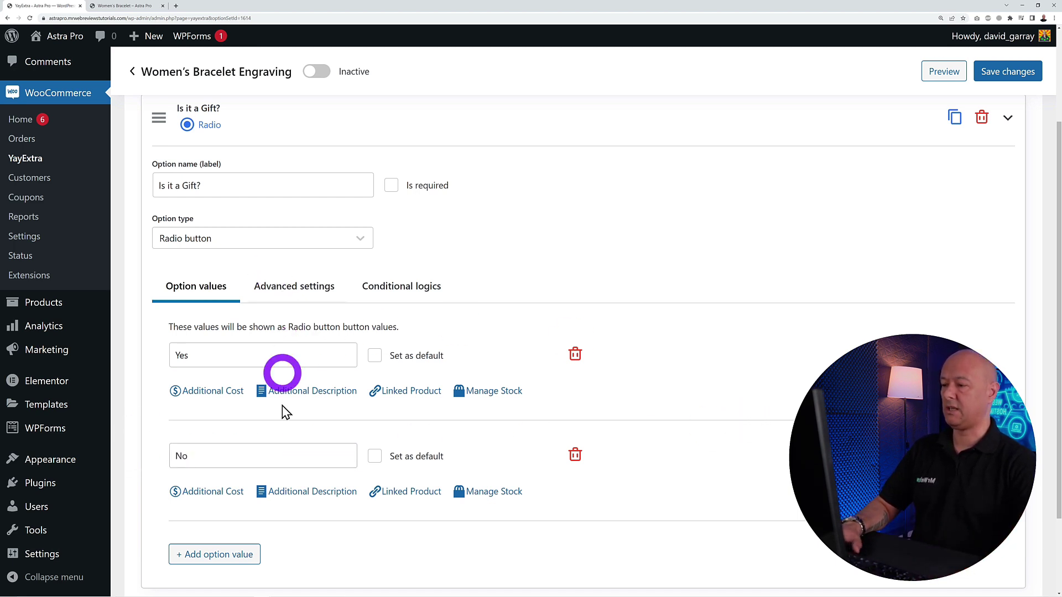
Step: Leave neither answer as default, mark the question required, and collapse it
click(376, 359)
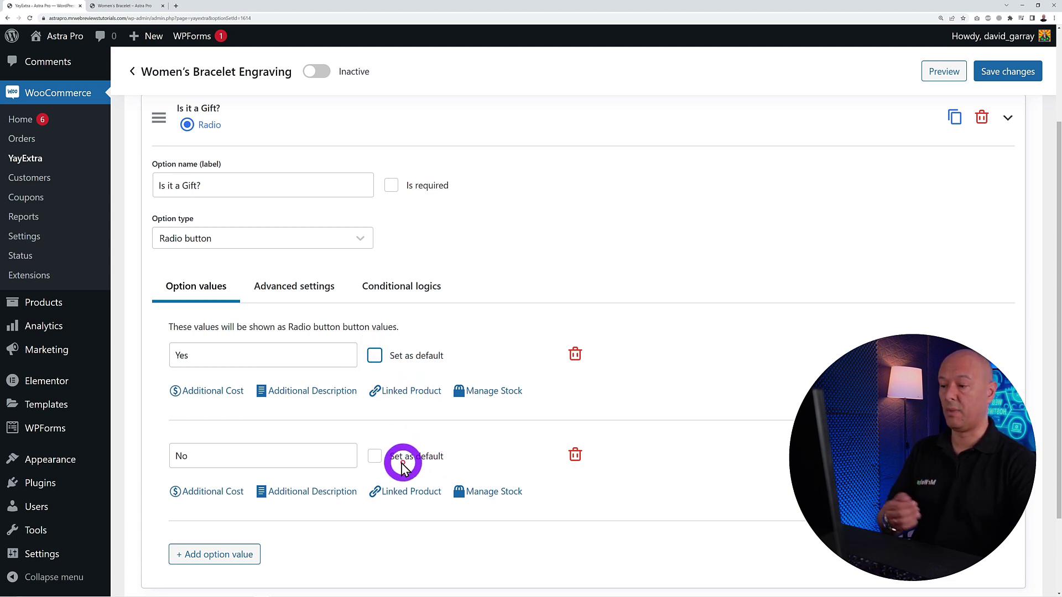
click(374, 457)
click(374, 457)
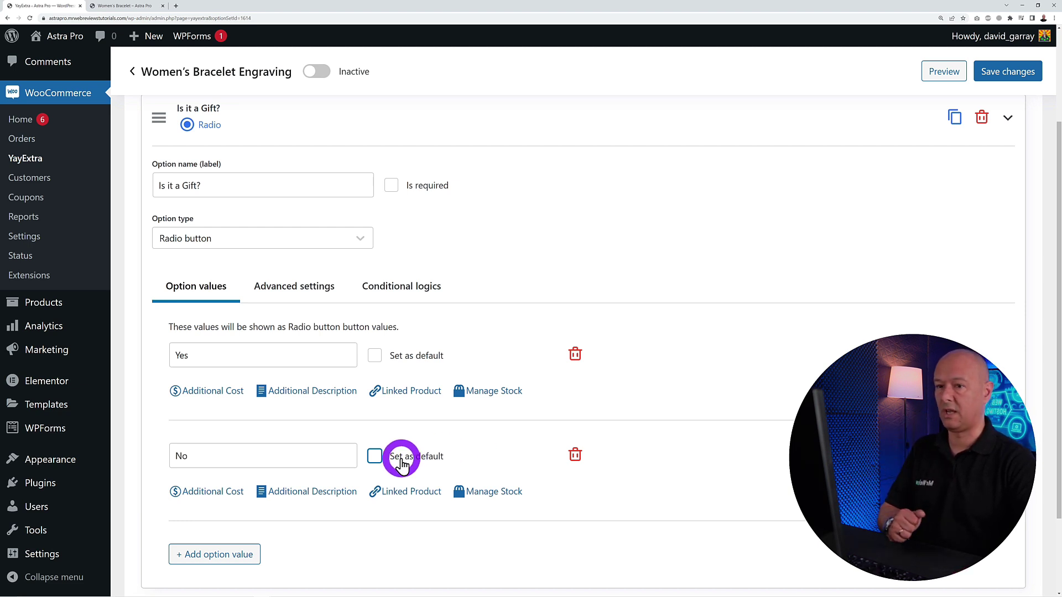
scroll(778, 426, down, 1)
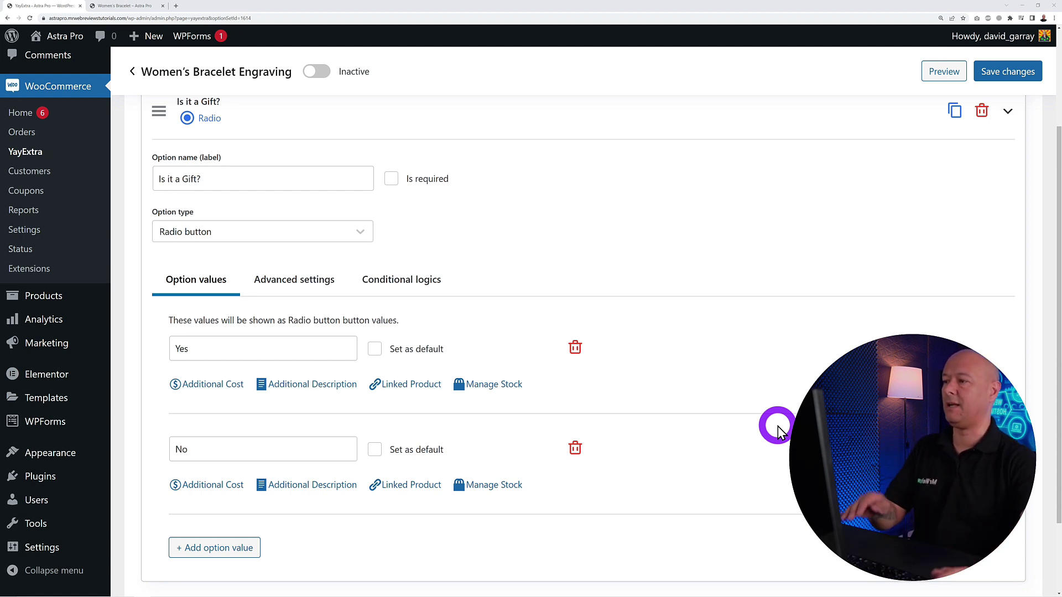
click(389, 182)
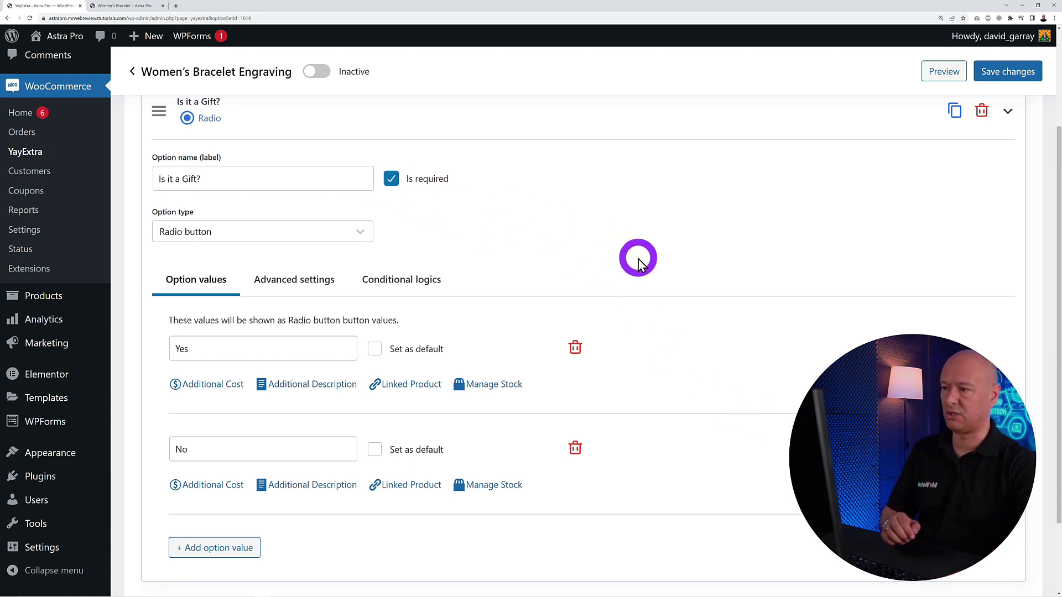
click(1010, 113)
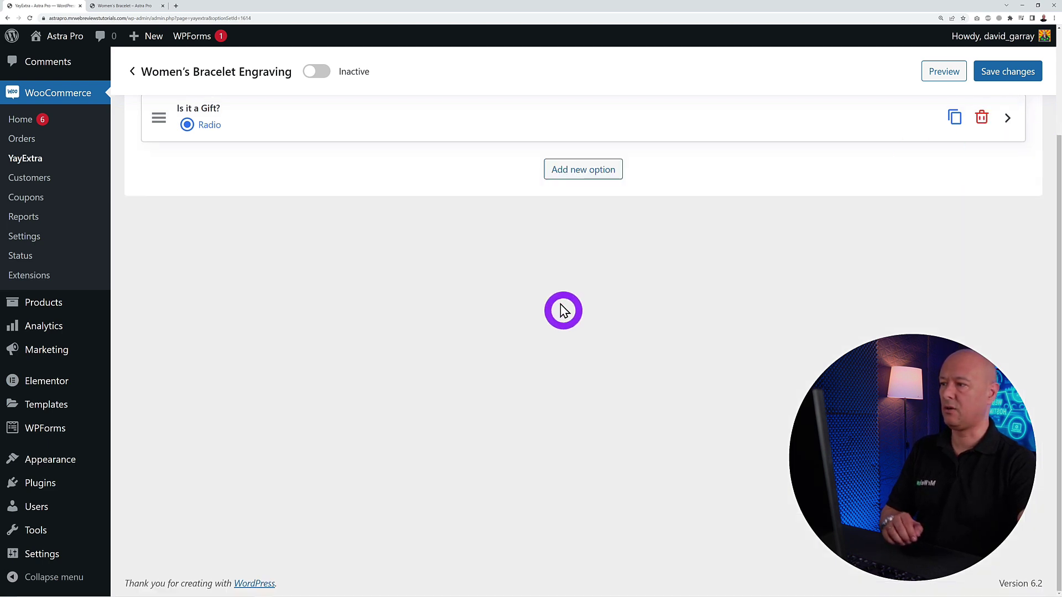
scroll(563, 309, up, 3)
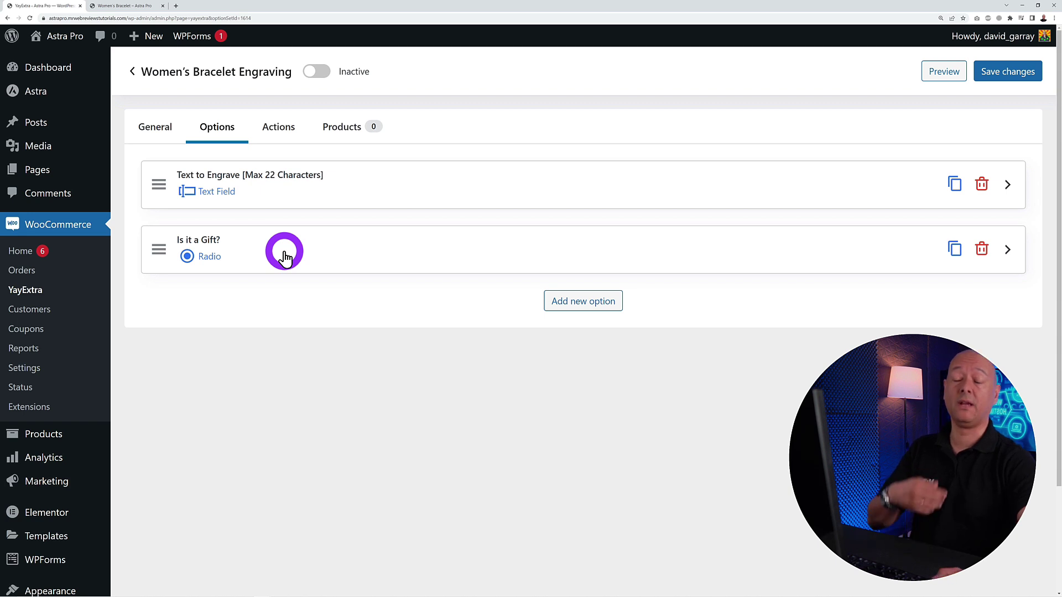
Step: Add a new option named 'Type of Packaging' with the Button option type
click(571, 304)
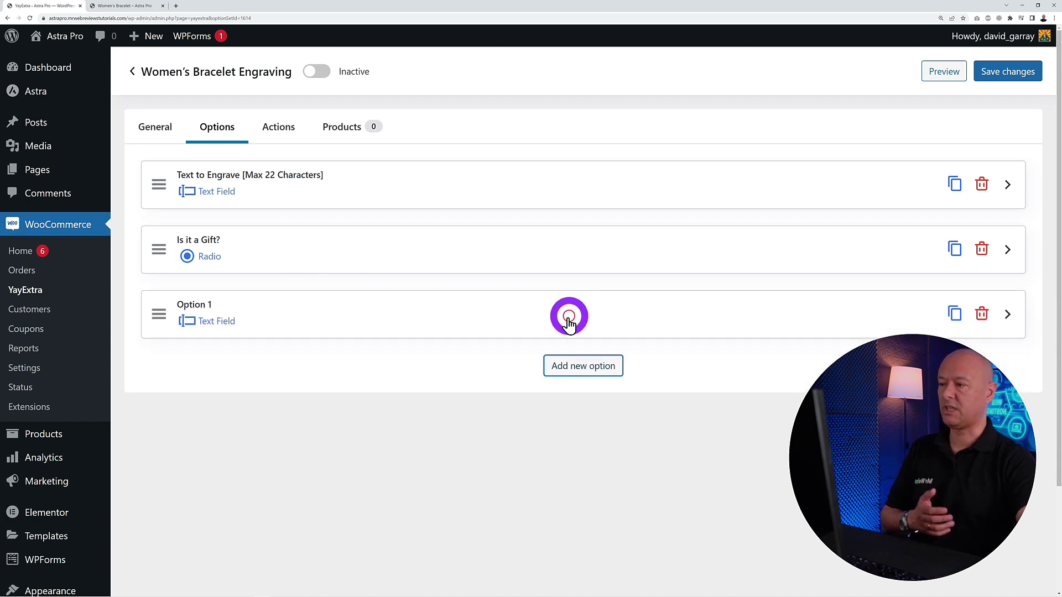
click(321, 321)
drag(253, 372, 125, 357)
text(Type of Pac)
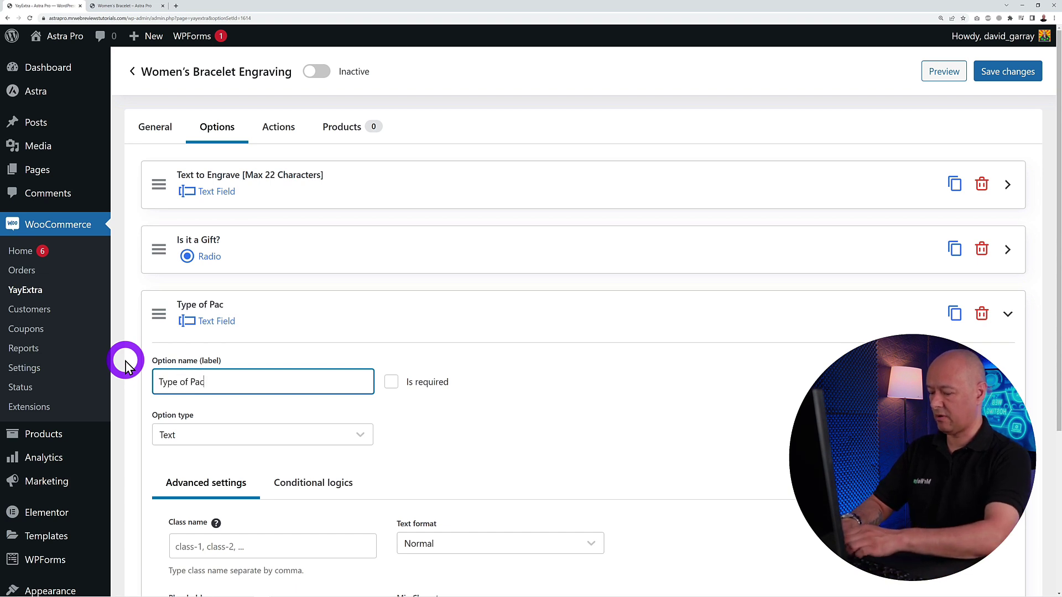
text(kaging)
click(553, 410)
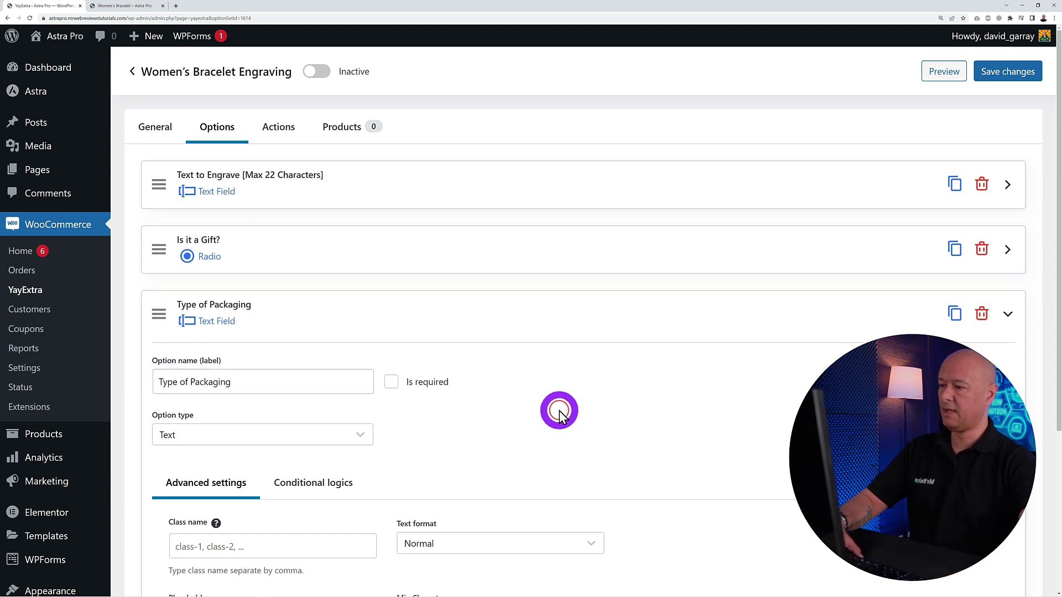
scroll(624, 422, down, 1)
click(360, 366)
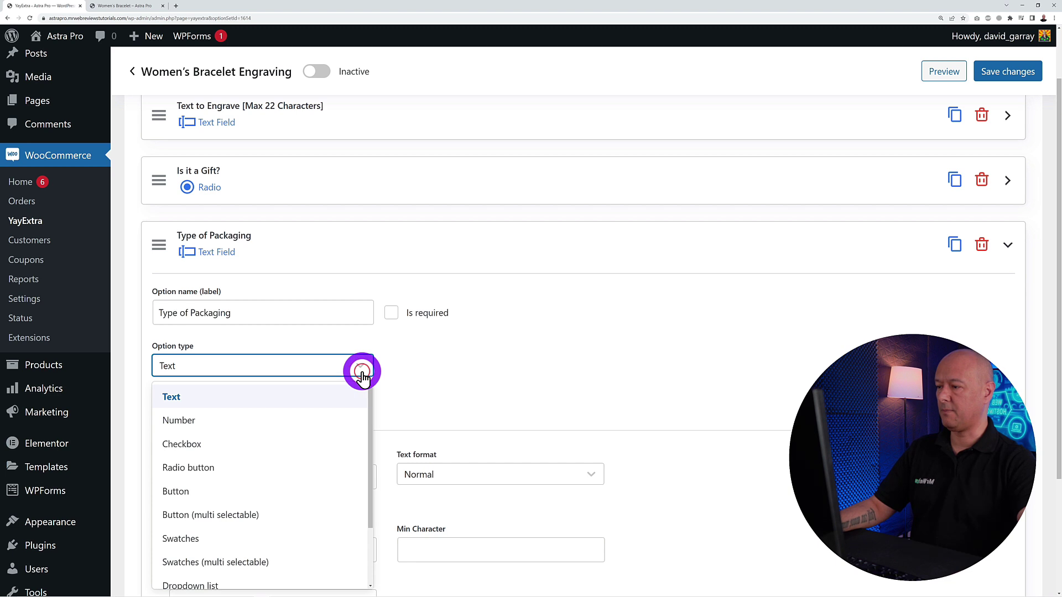
click(209, 495)
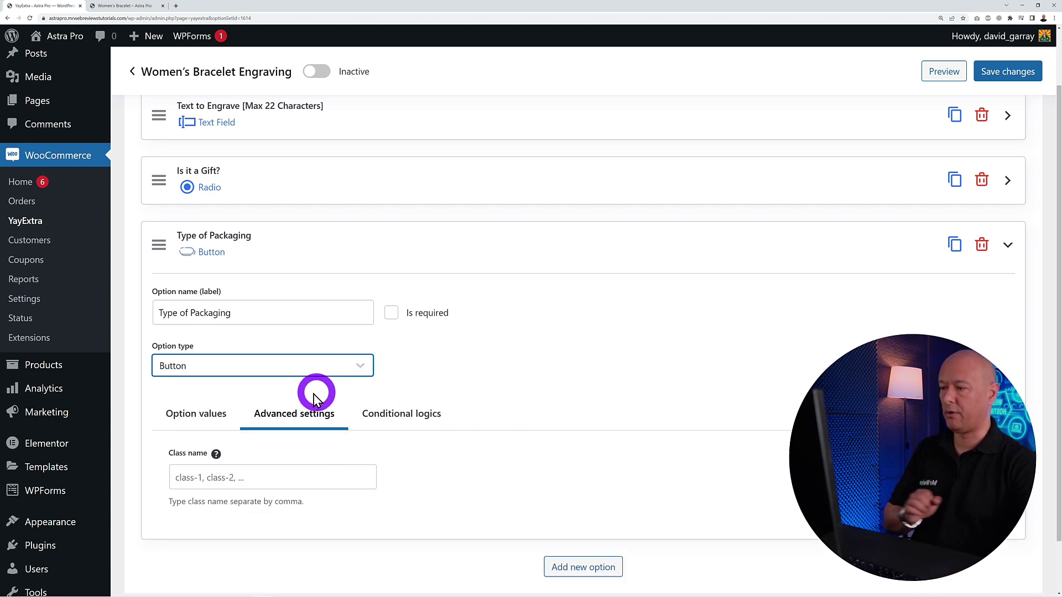
Step: Give Type of Packaging the values 'Gift Box with ribbon' and 'Romance Box + Card'
click(204, 416)
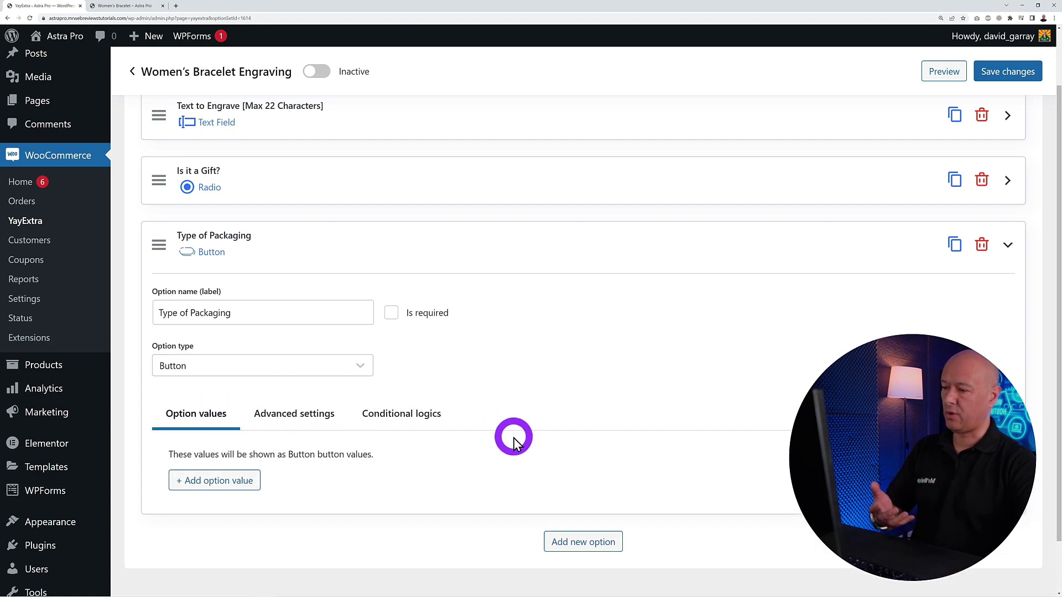
scroll(470, 442, down, 1)
click(205, 444)
click(279, 442)
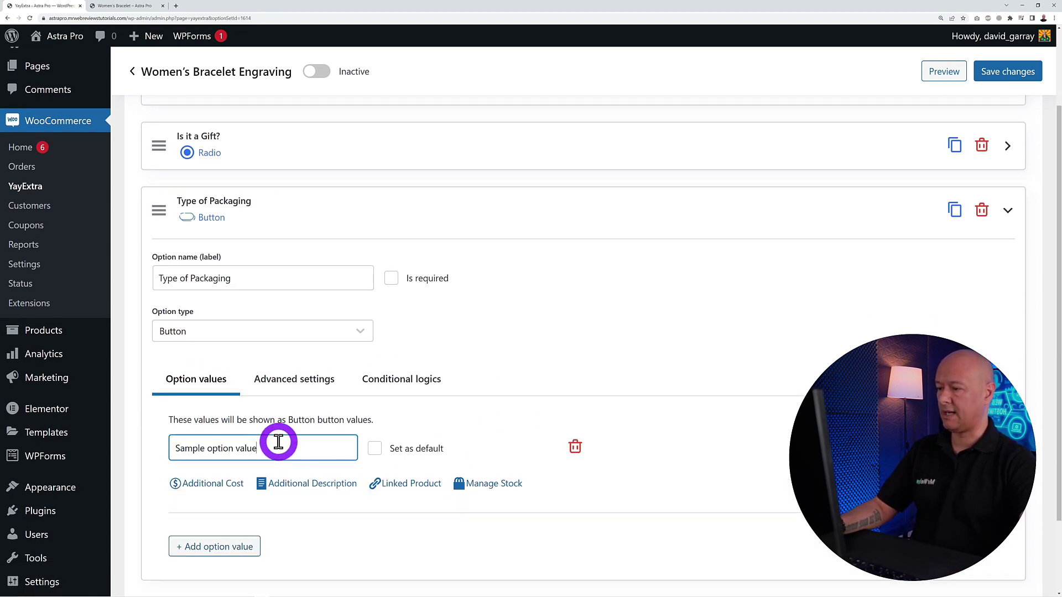
triple_click(278, 443)
key(BackSpace)
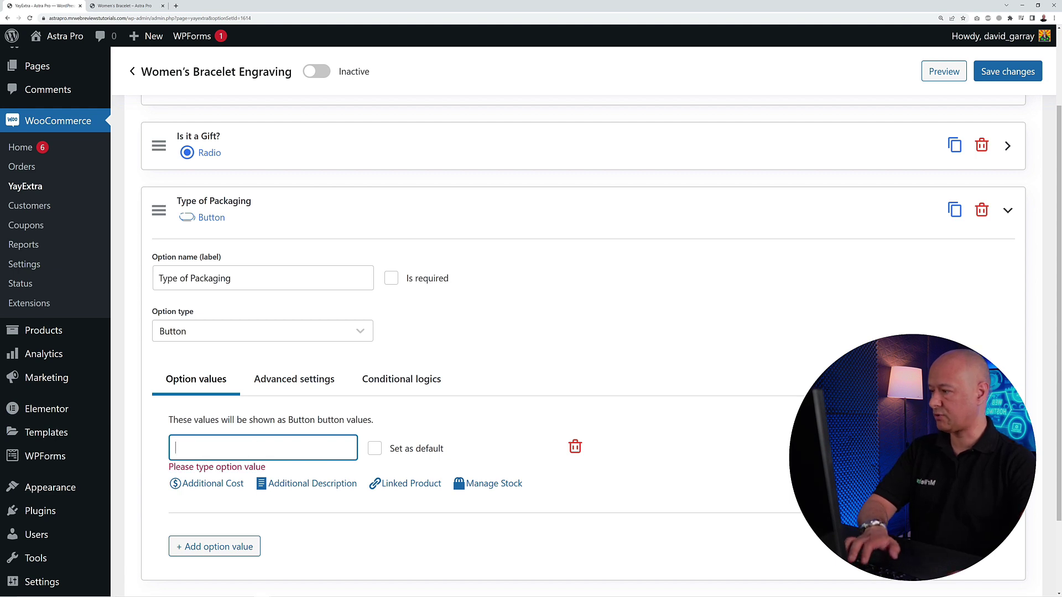
key(alt+Tab)
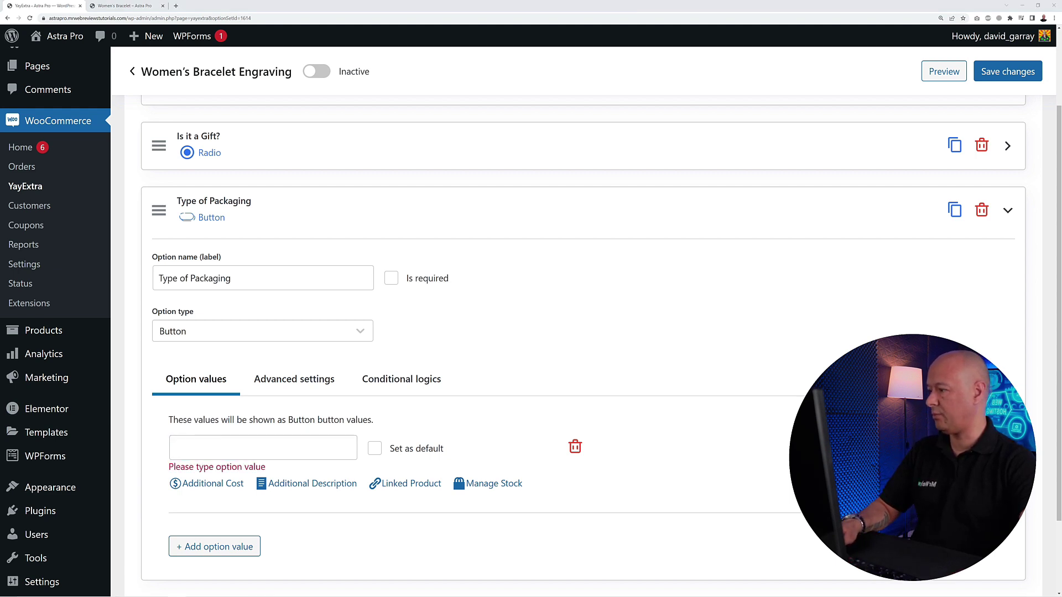
click(194, 446)
text(Gift Box with ribbon)
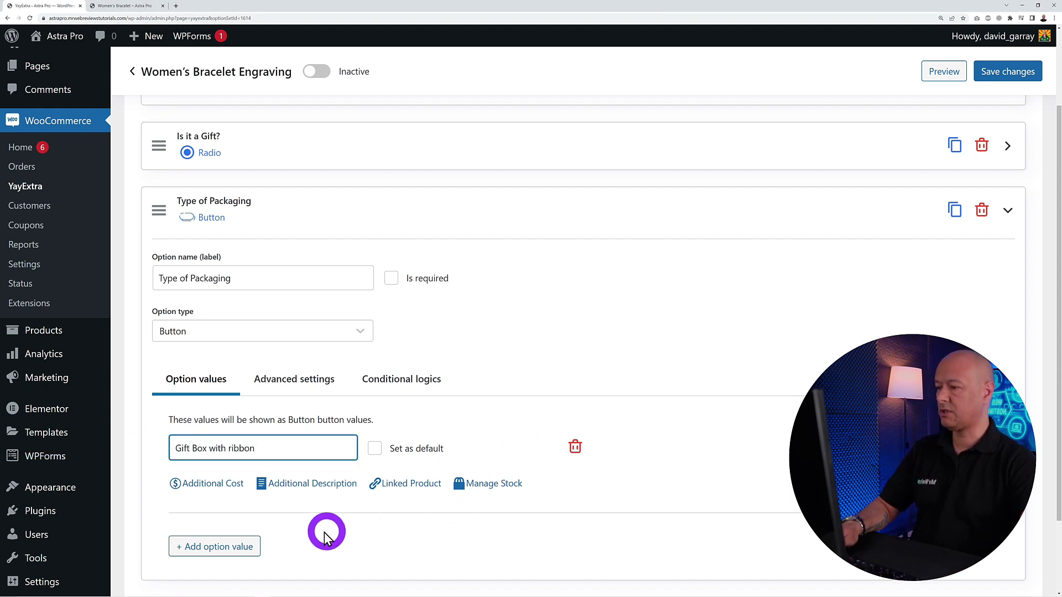
click(235, 546)
scroll(462, 512, down, 2)
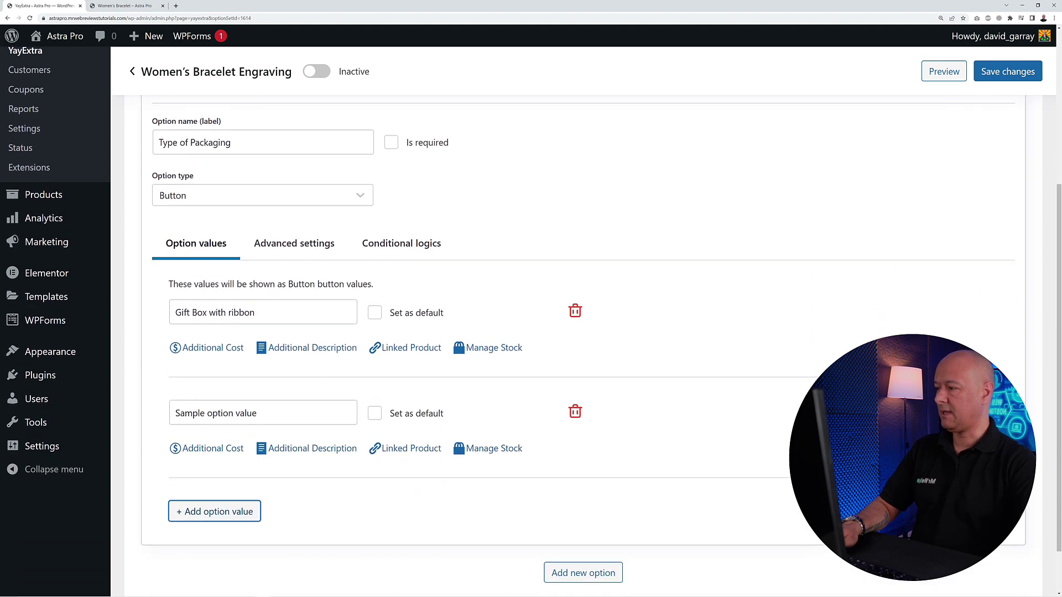
key(alt+Tab)
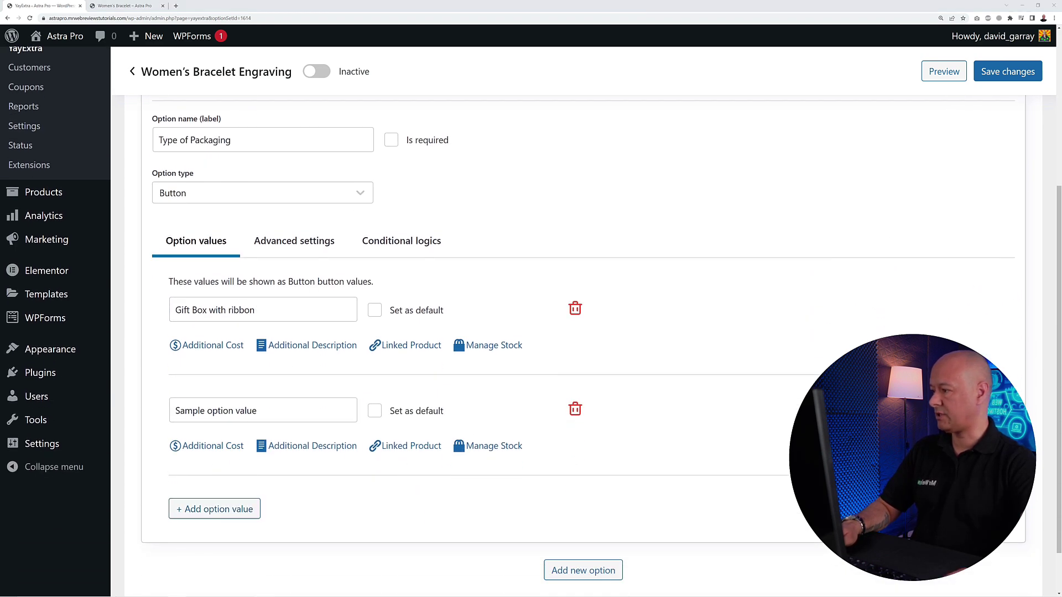
triple_click(285, 413)
text(Romance Box + Card)
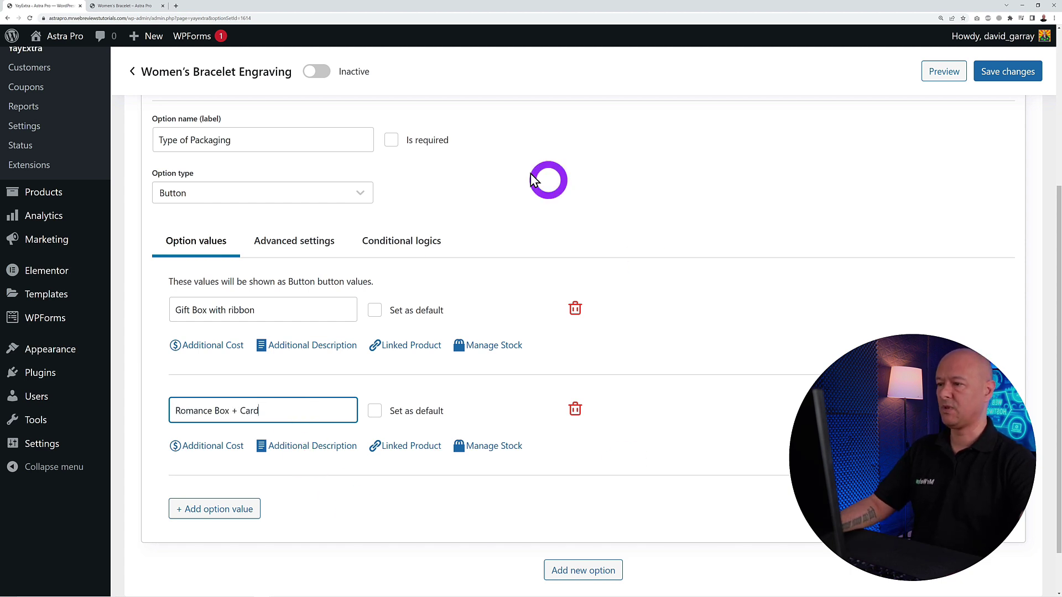
Step: Add a Display rule to Type of Packaging: show it when Is it a Gift? is Yes
click(405, 251)
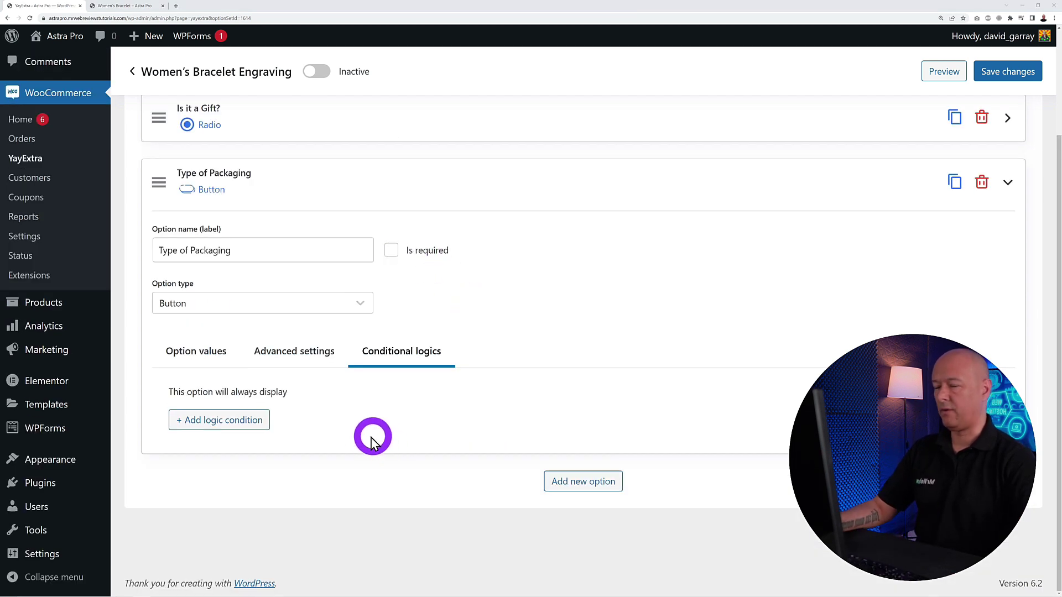
click(238, 422)
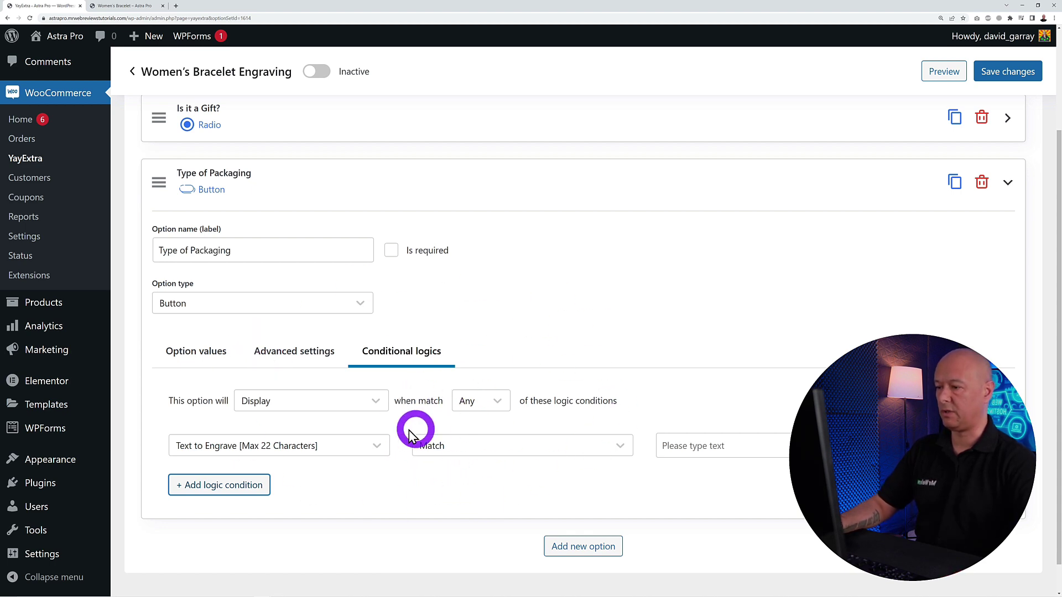
click(374, 402)
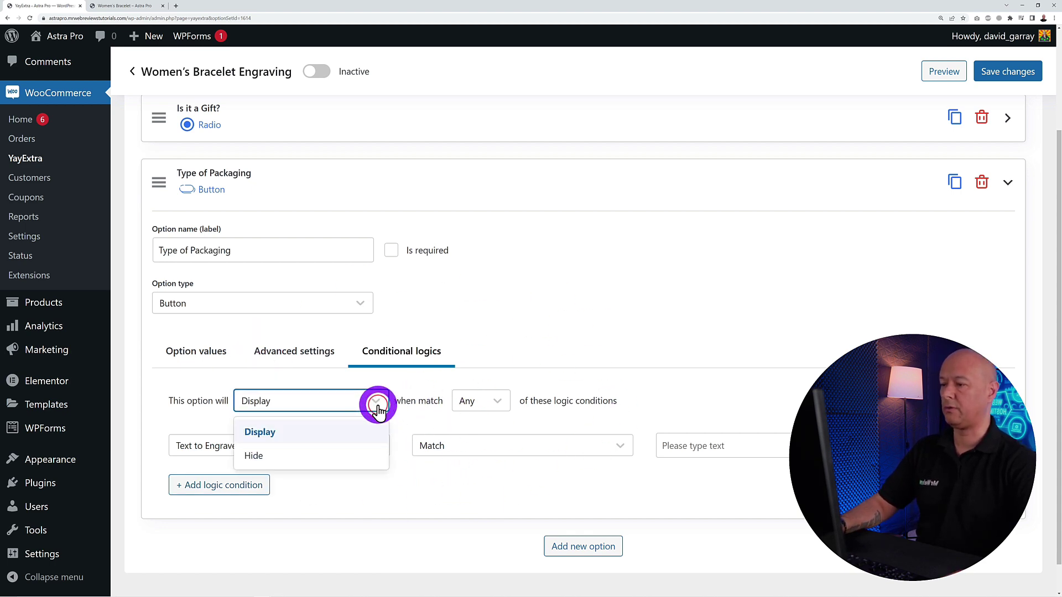
click(342, 436)
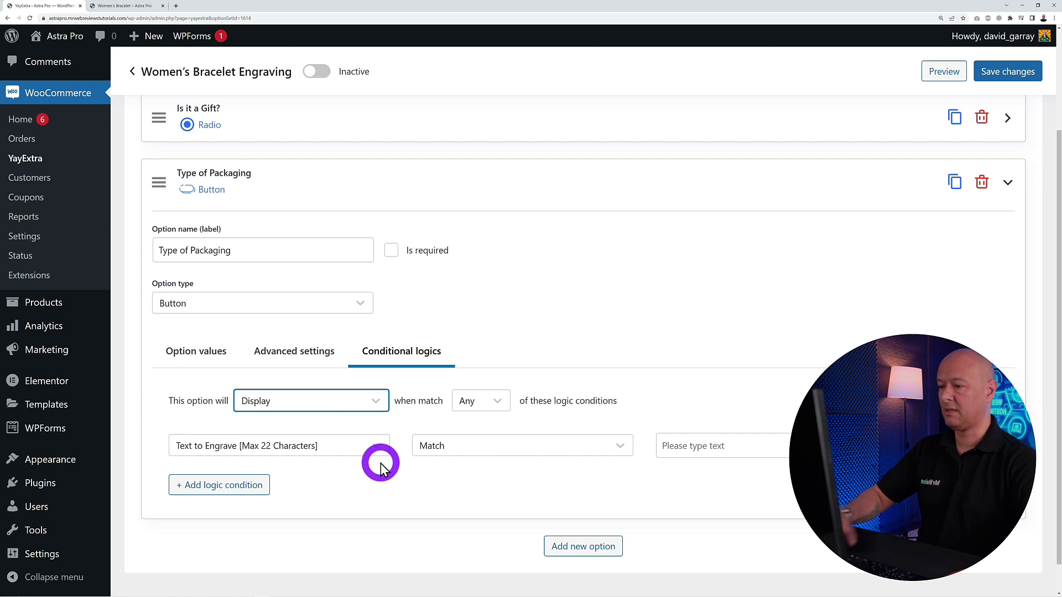
click(377, 448)
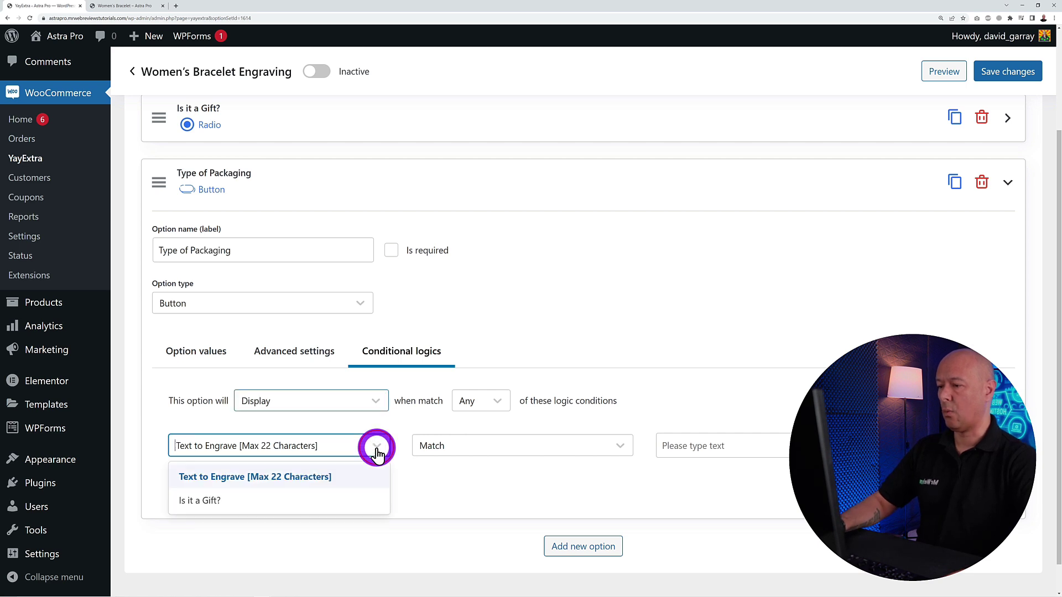
click(250, 506)
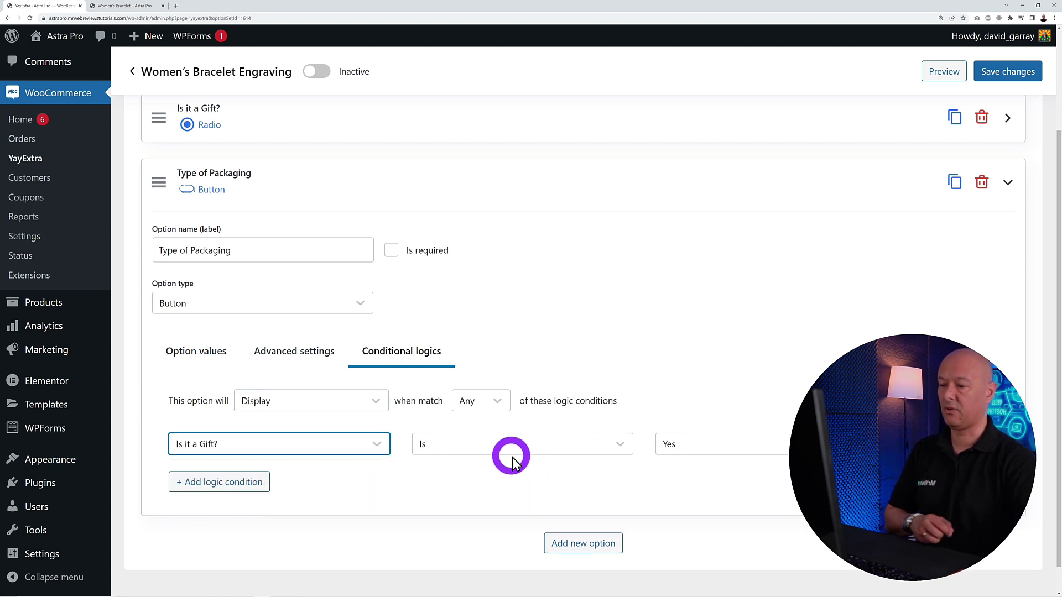
click(734, 487)
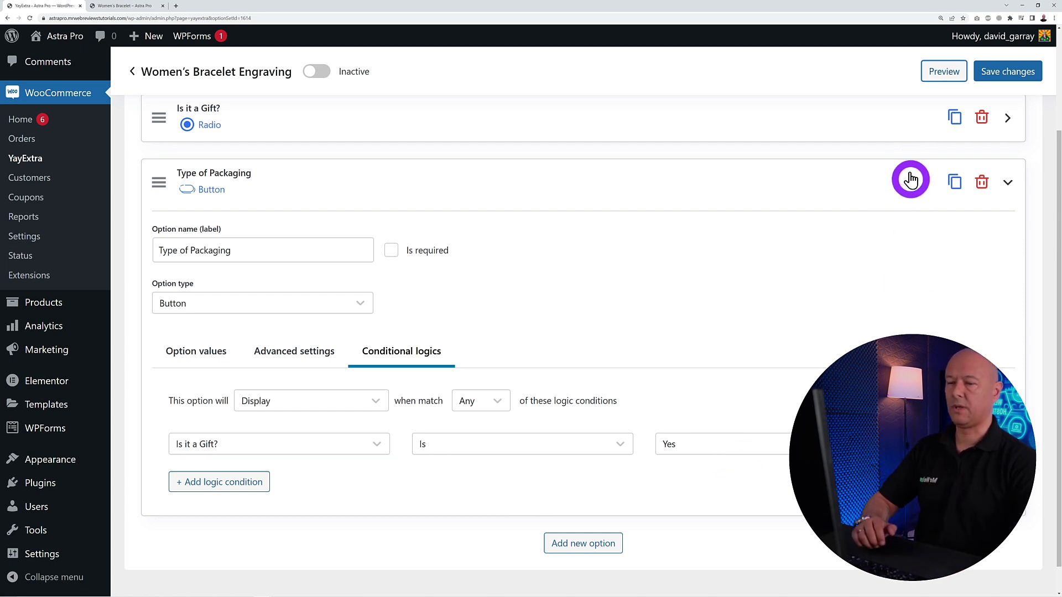
Step: Open the product options preview and enter 'Text' as sample engraving
click(943, 72)
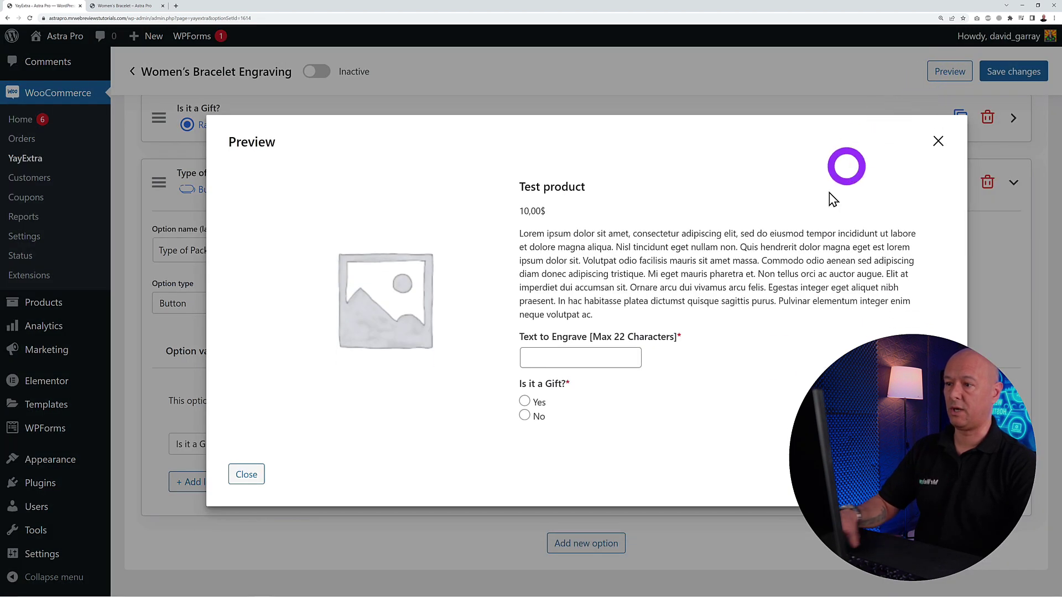
click(577, 358)
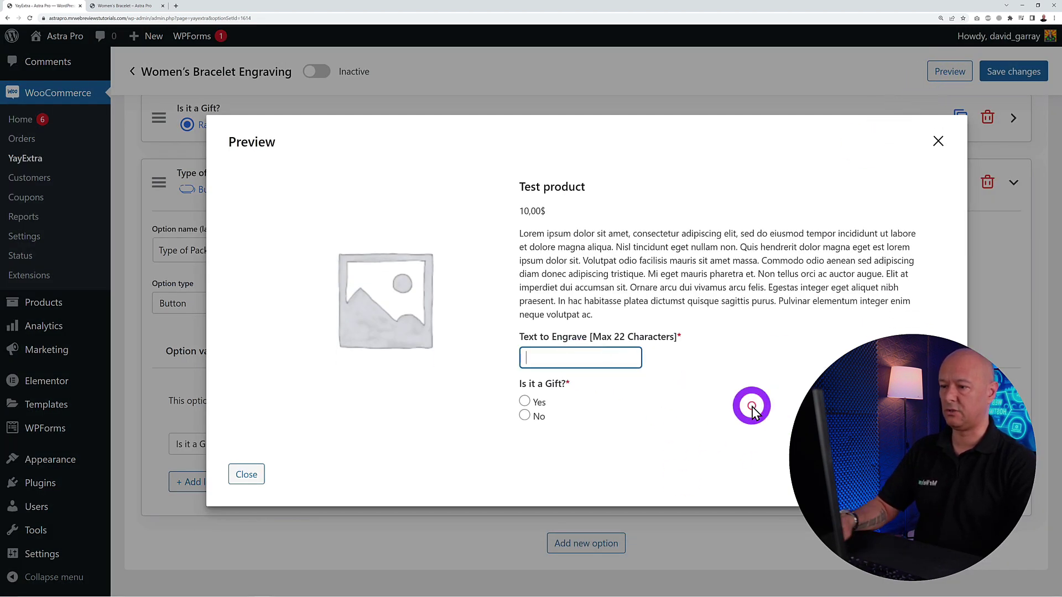
text(Text)
click(698, 414)
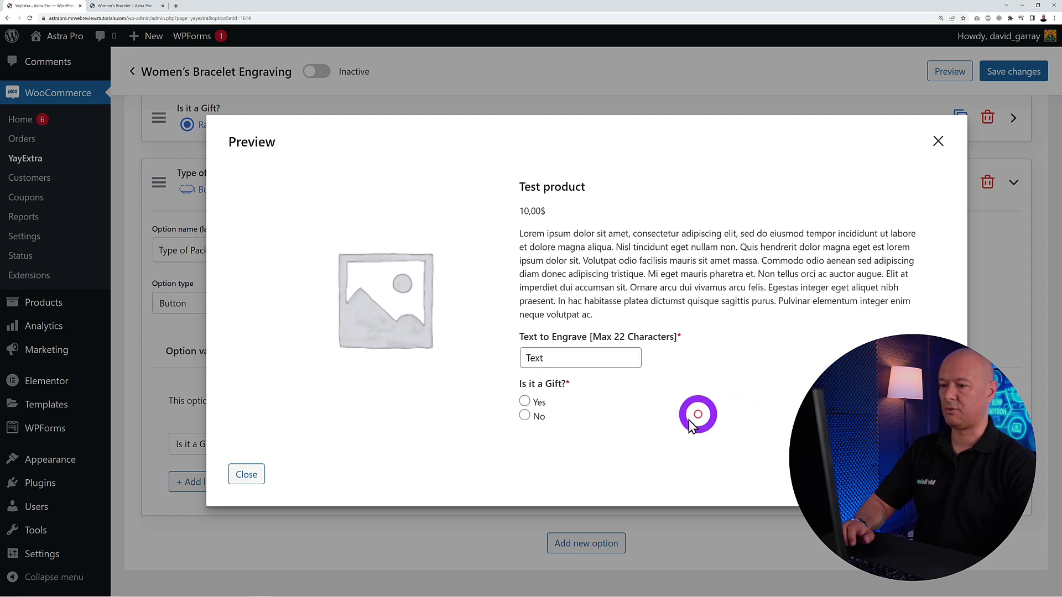
Step: Switch the gift answer to Yes, try both packaging buttons, then close the preview
click(525, 415)
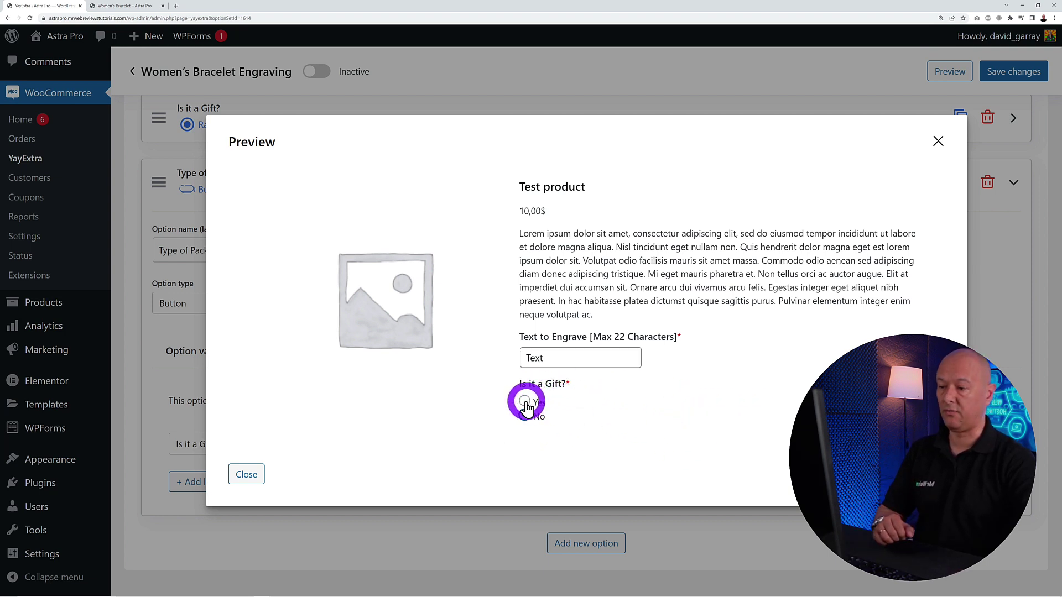
click(540, 404)
drag(558, 439, 548, 454)
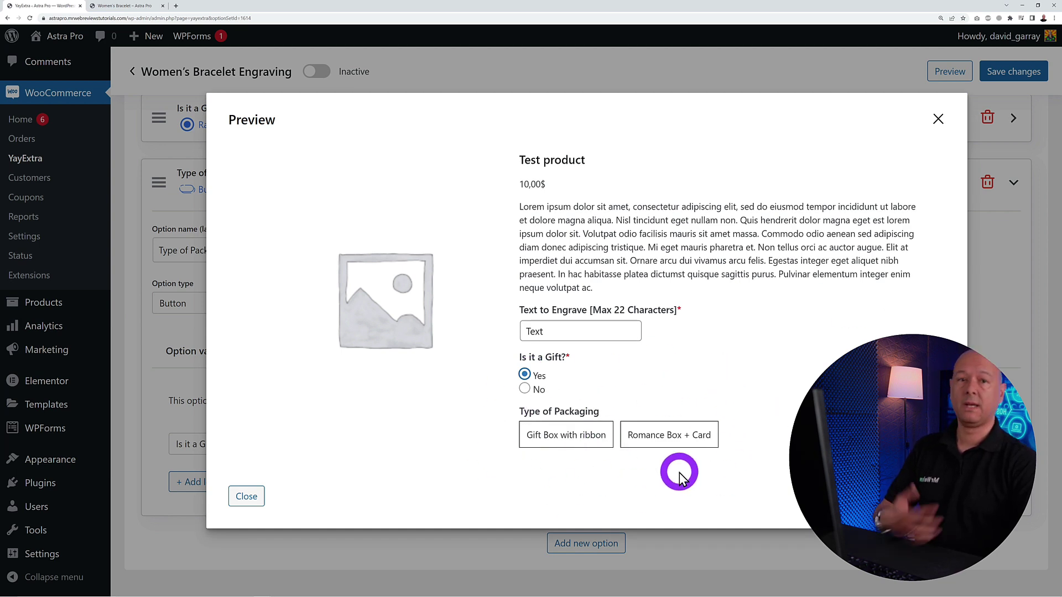
click(569, 436)
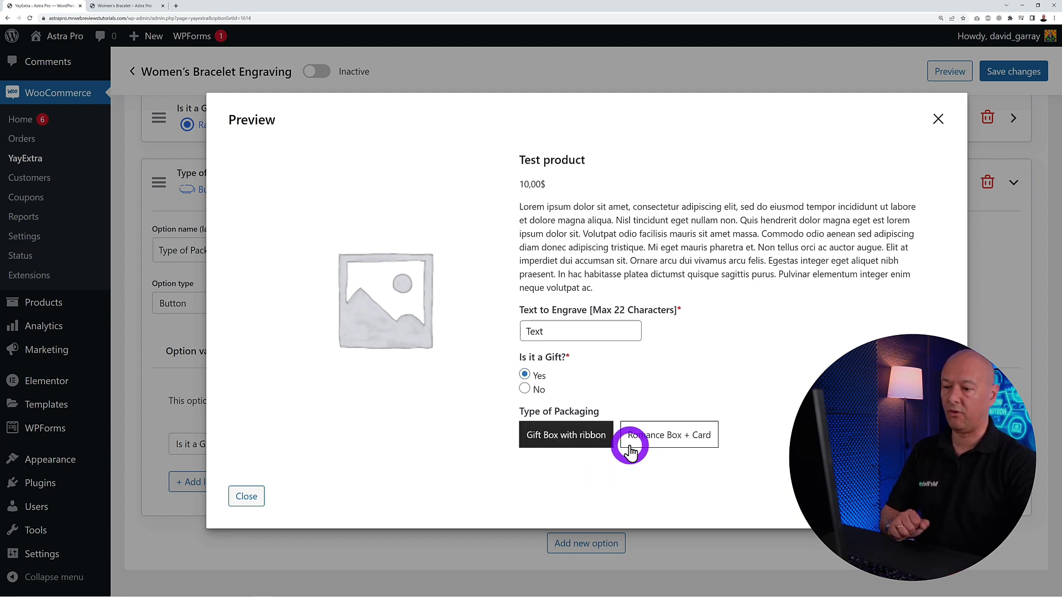
drag(630, 441, 668, 475)
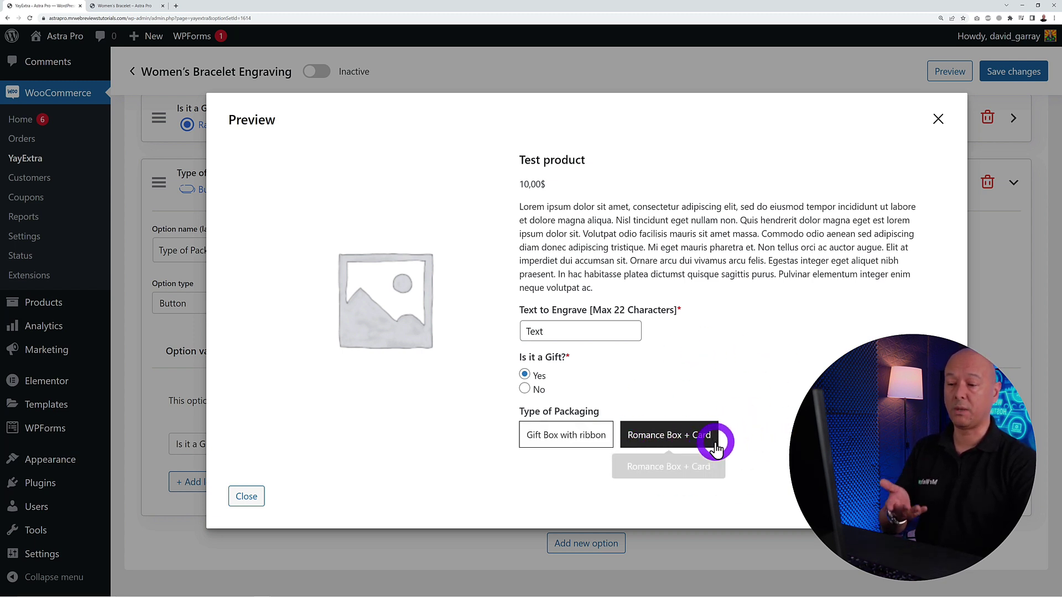
click(938, 119)
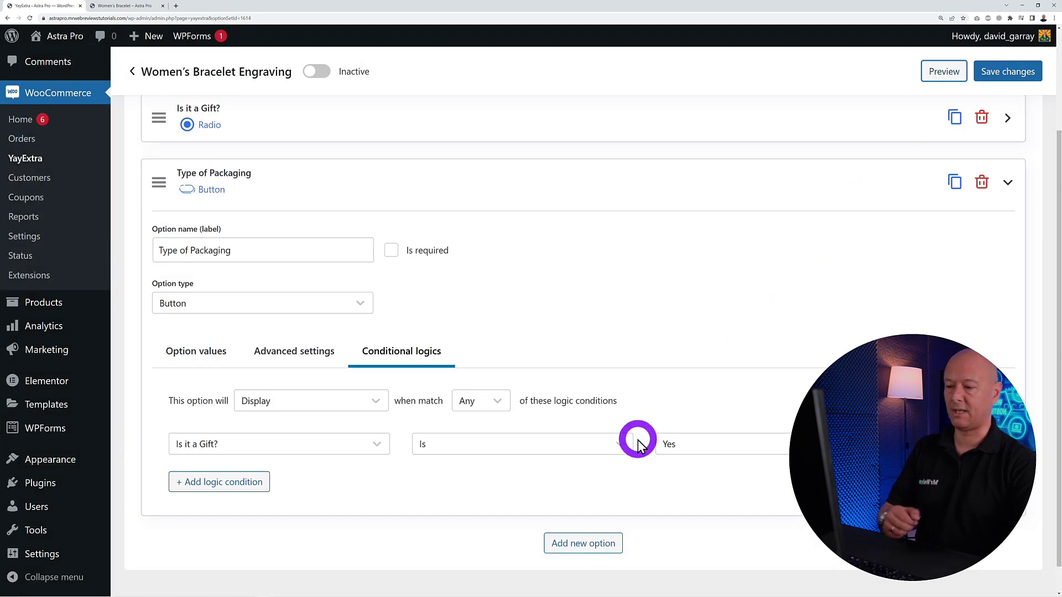
Step: Add a Text-type option named 'Message to print on the card'
click(599, 544)
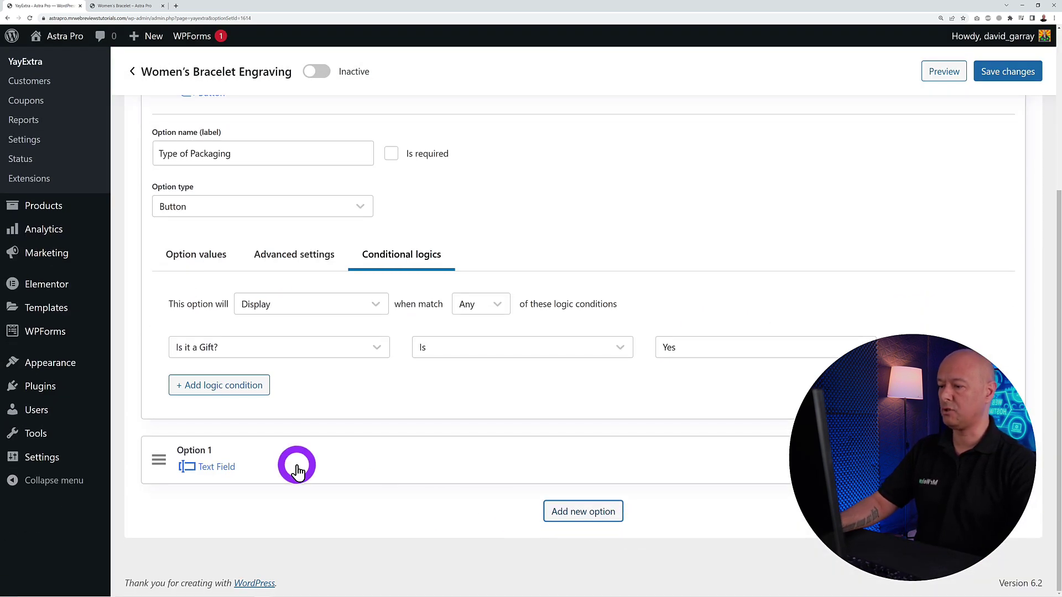
click(296, 465)
click(319, 532)
triple_click(319, 532)
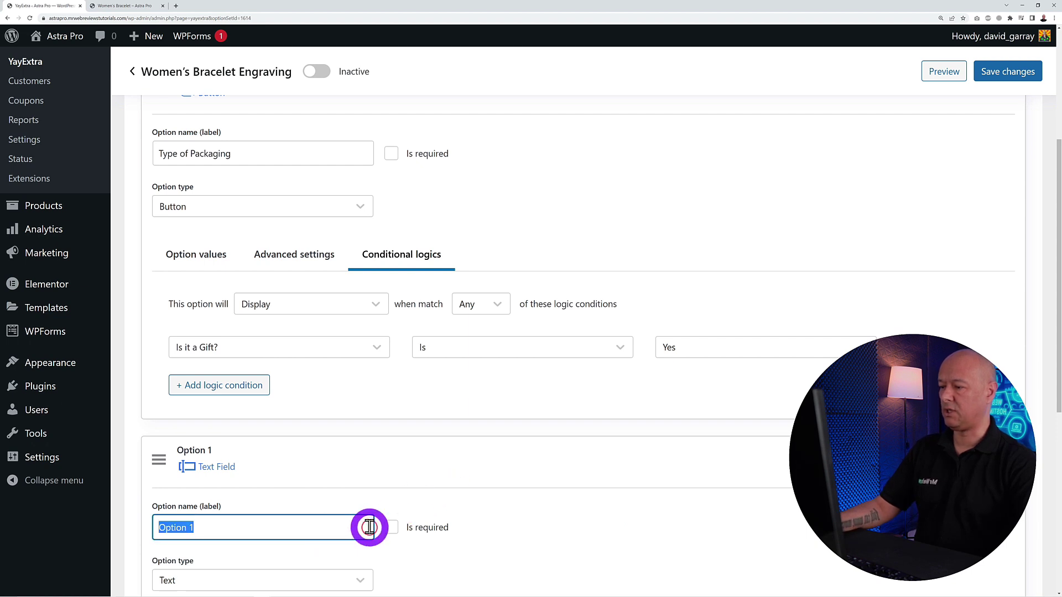
scroll(542, 500, down, 5)
text(Message to print on the card)
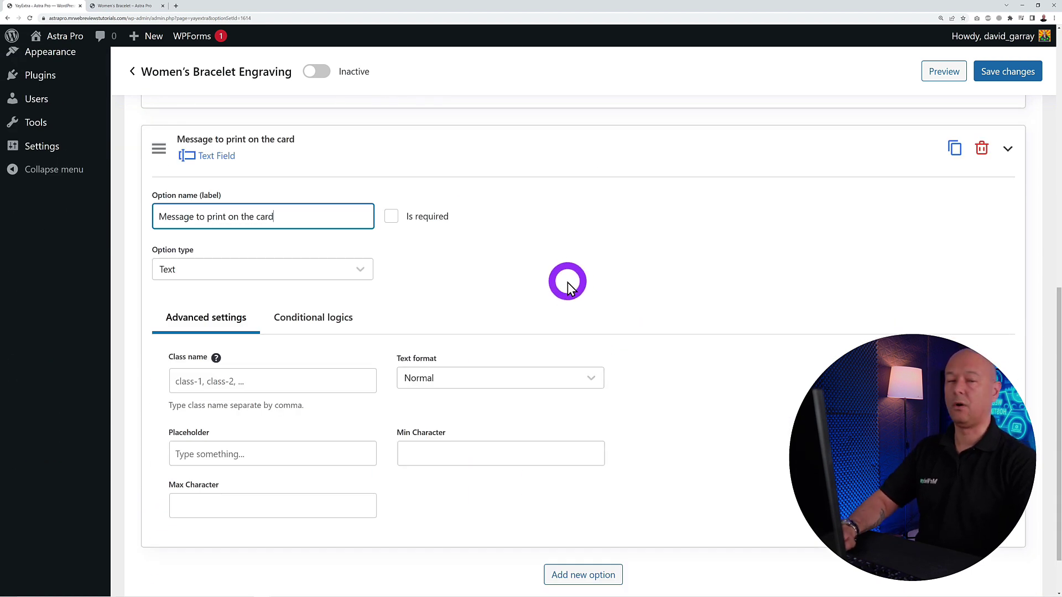
click(365, 270)
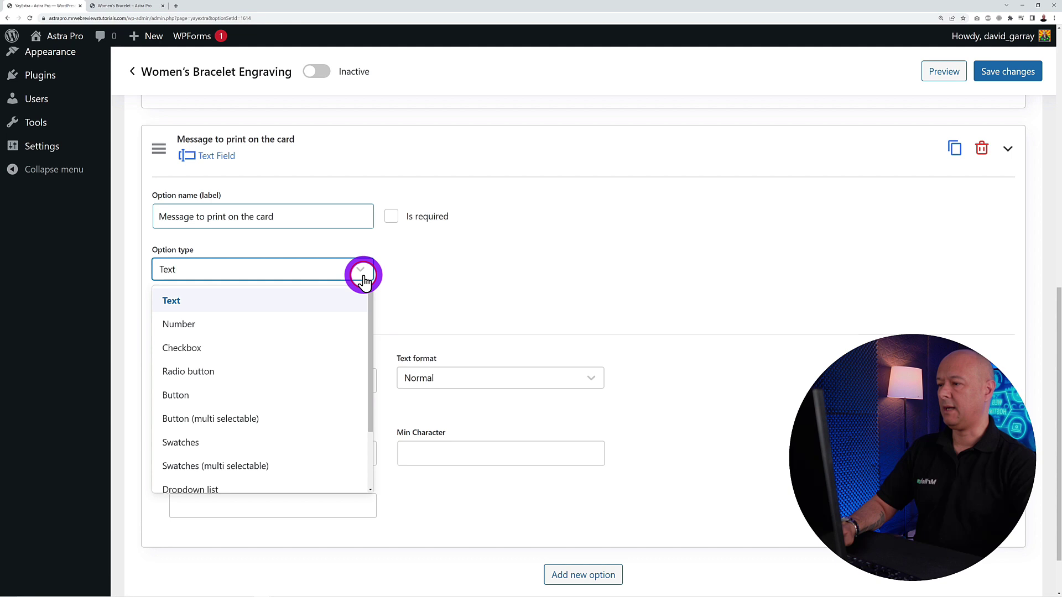
click(242, 309)
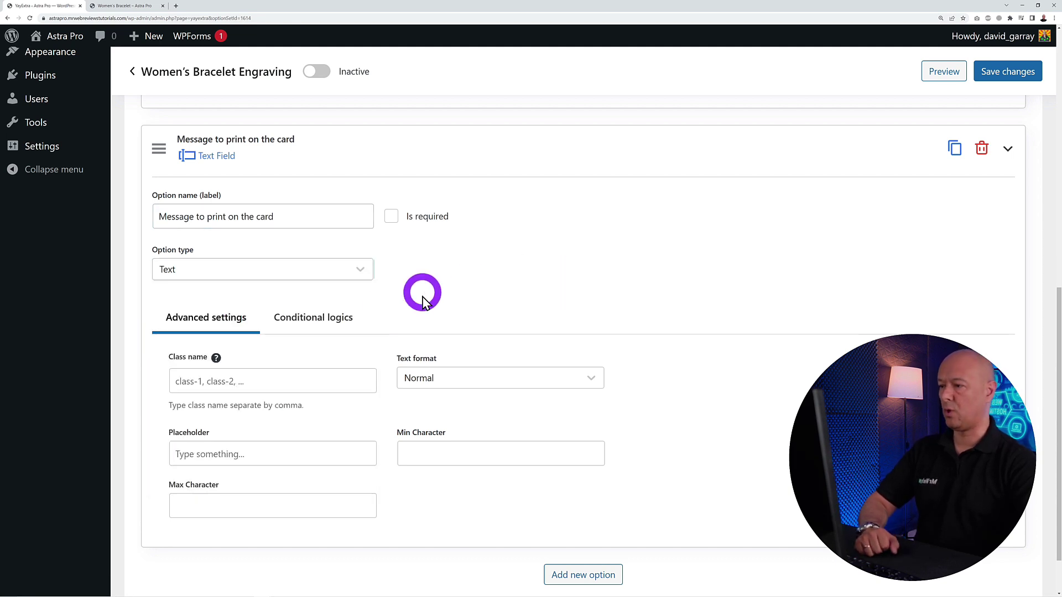
Step: Show the message only when Type of Packaging is Romance Box + Card, and save
click(341, 319)
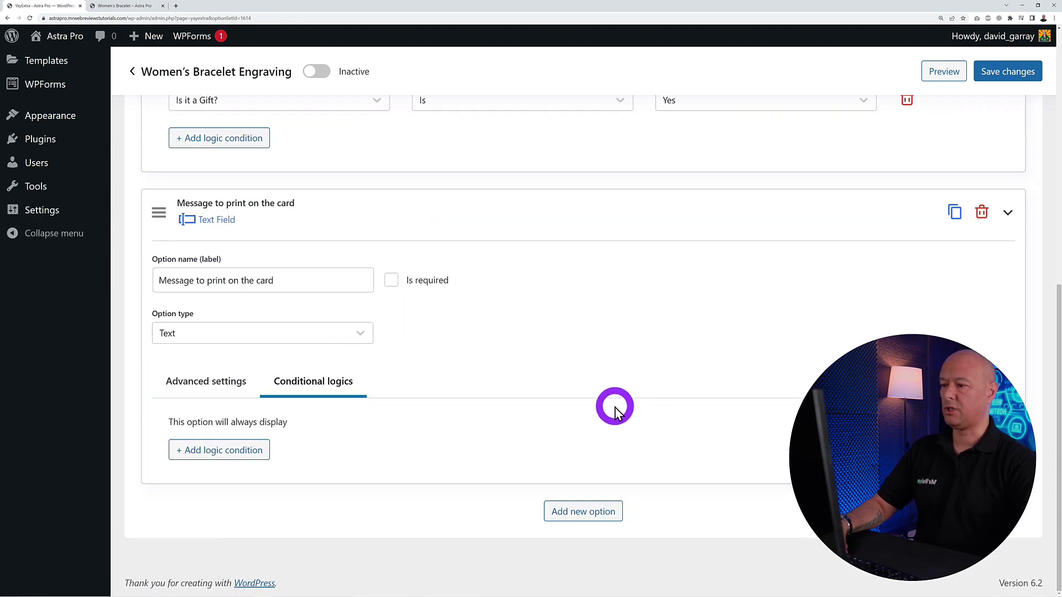
click(243, 450)
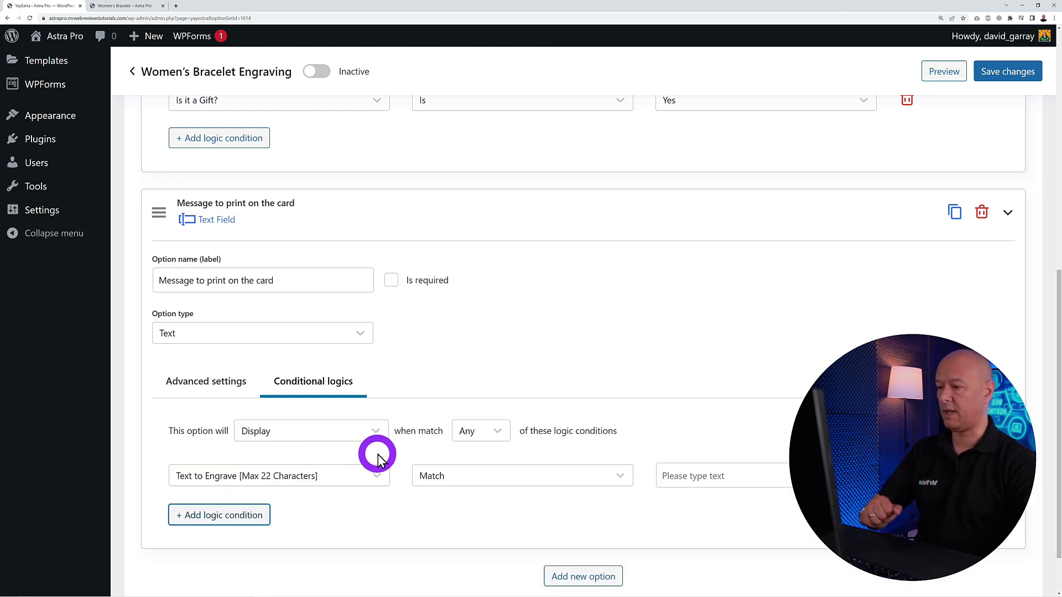
click(377, 474)
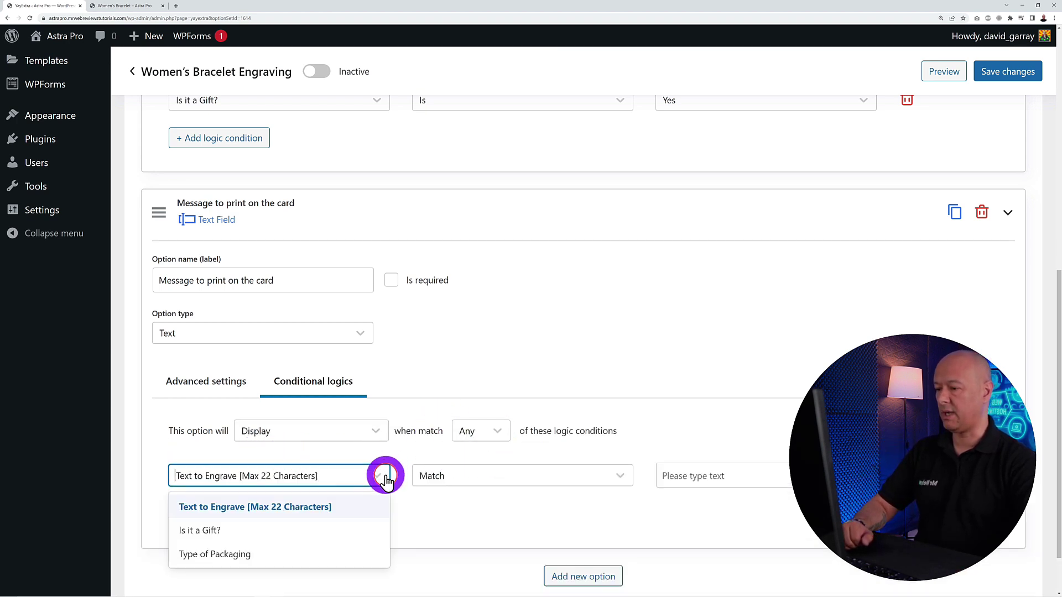
click(285, 550)
click(769, 480)
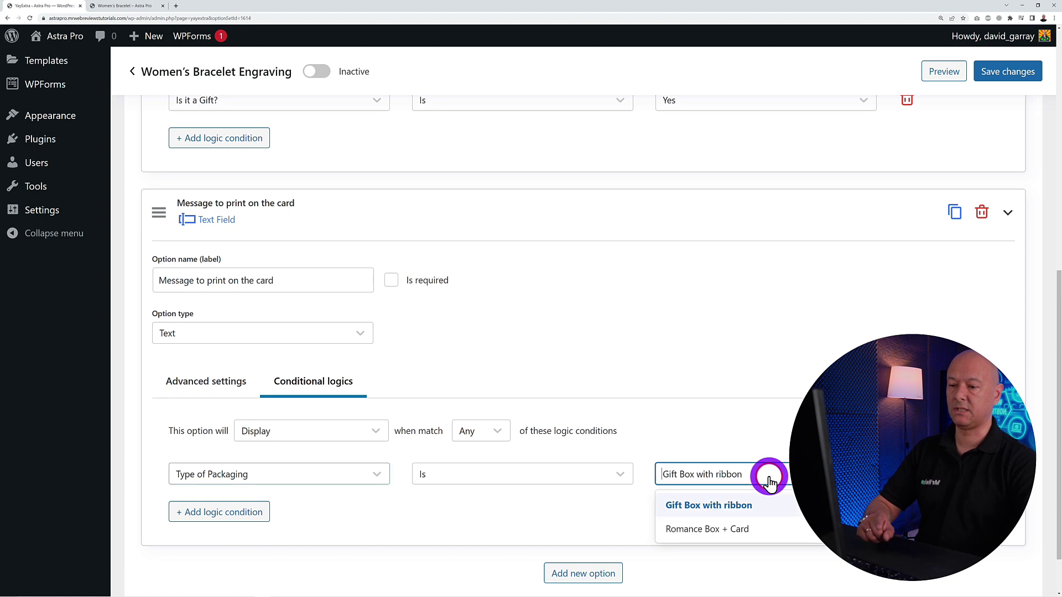
click(702, 532)
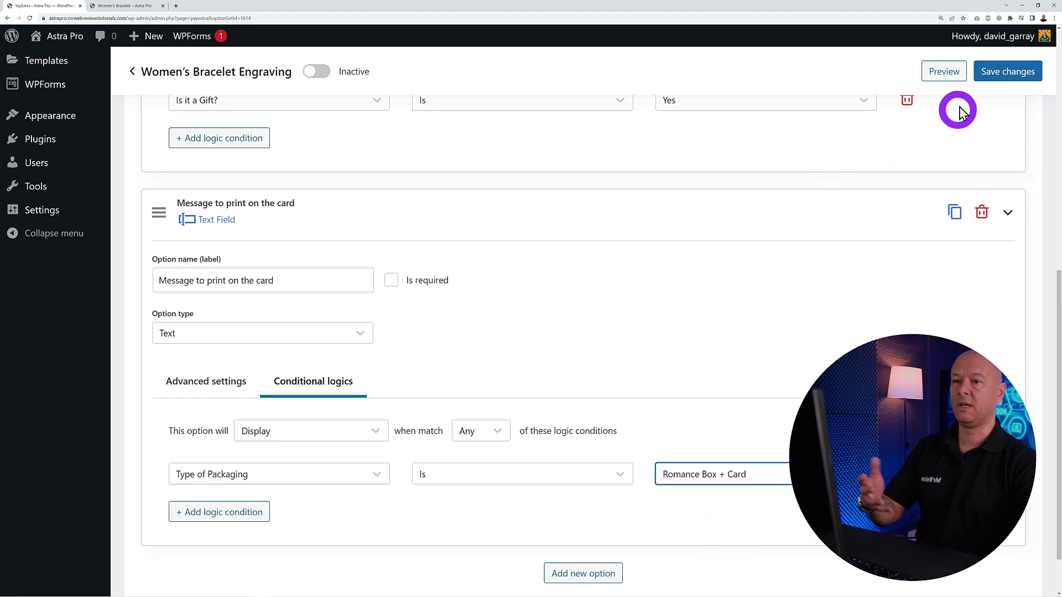
click(995, 71)
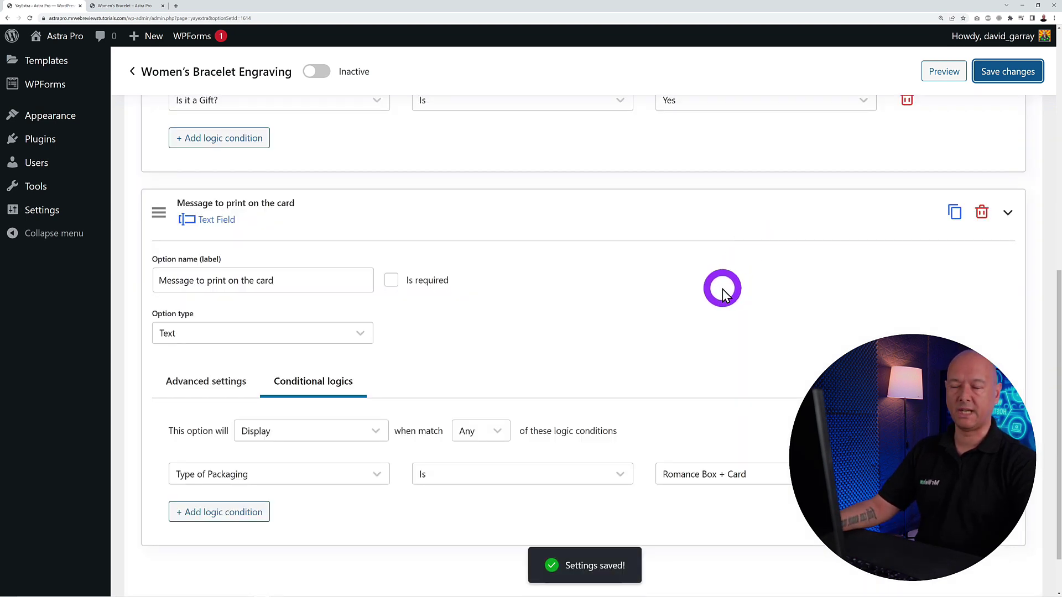
Step: Reload the Women's Bracelet product page to check the options, then return to the editor
click(134, 7)
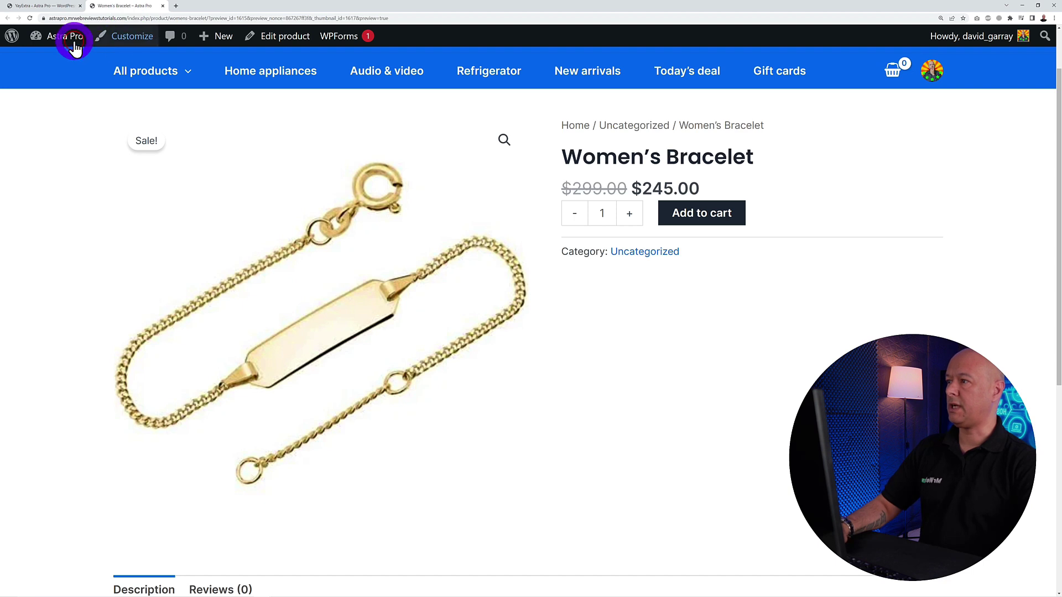
click(30, 17)
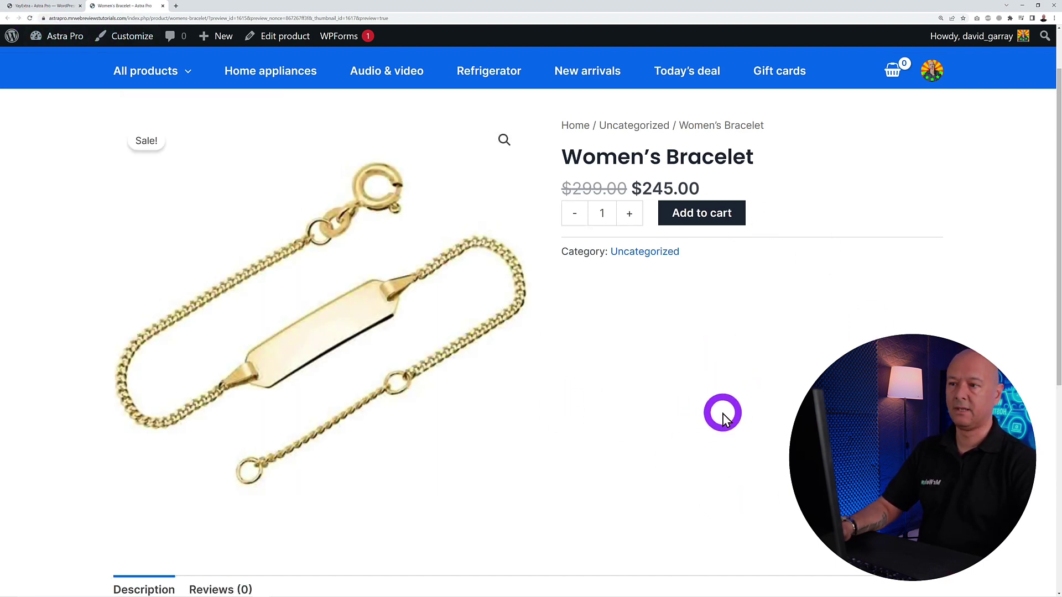
click(45, 6)
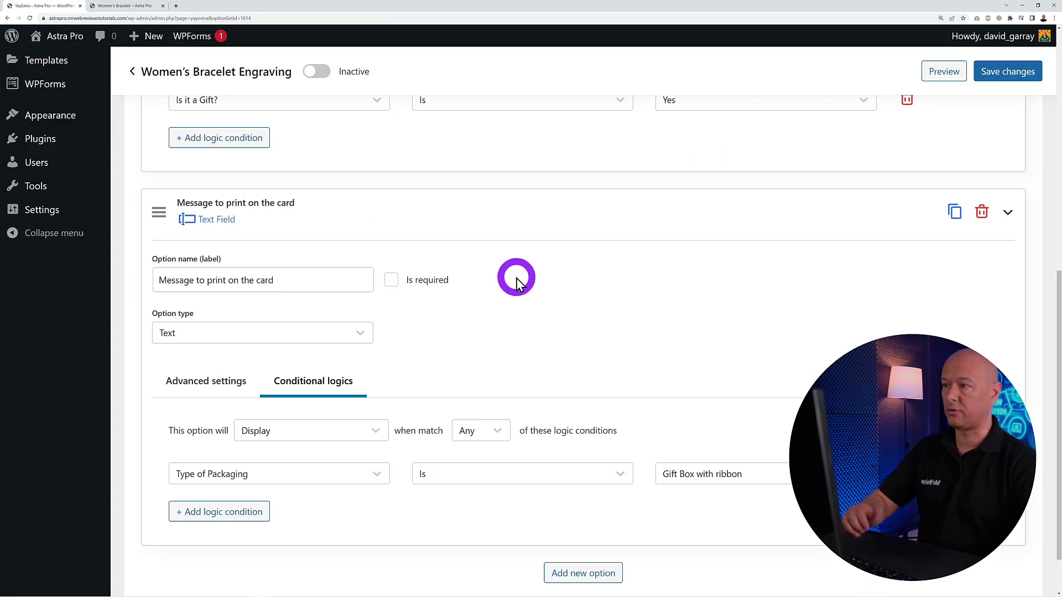
Step: Assign the set to Women's Bracelet via a 'bracelet' search, set it Active, and save
scroll(517, 279, up, 8)
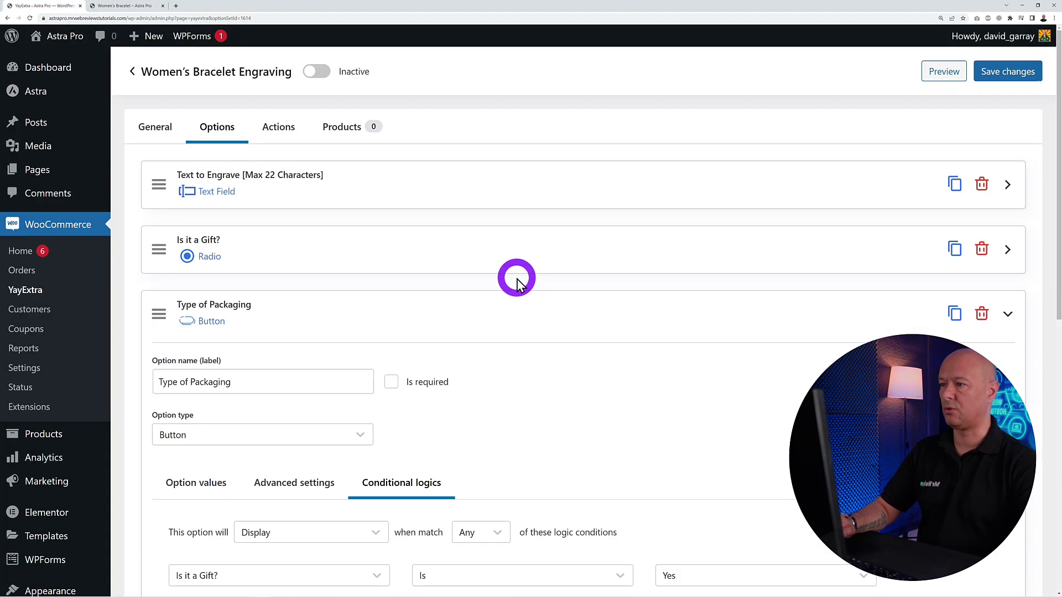
click(349, 129)
click(331, 312)
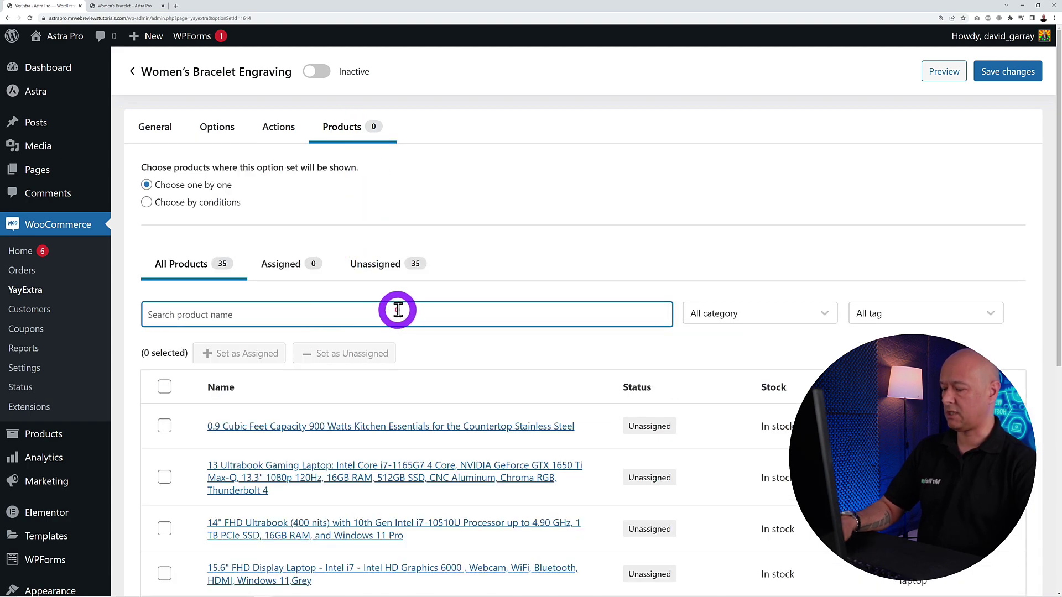
text(bracelet)
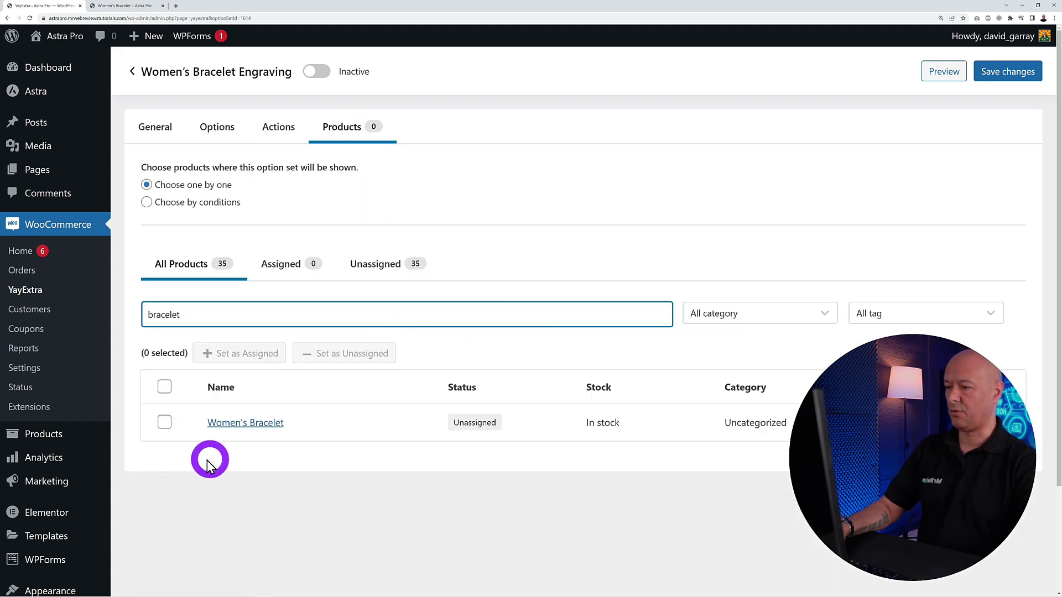
click(164, 423)
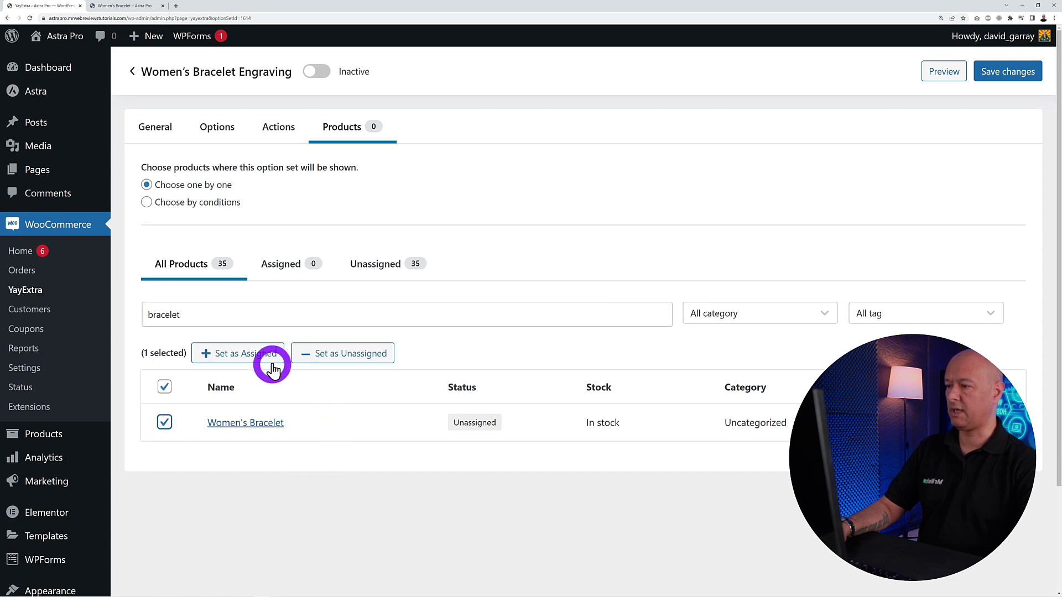
click(243, 356)
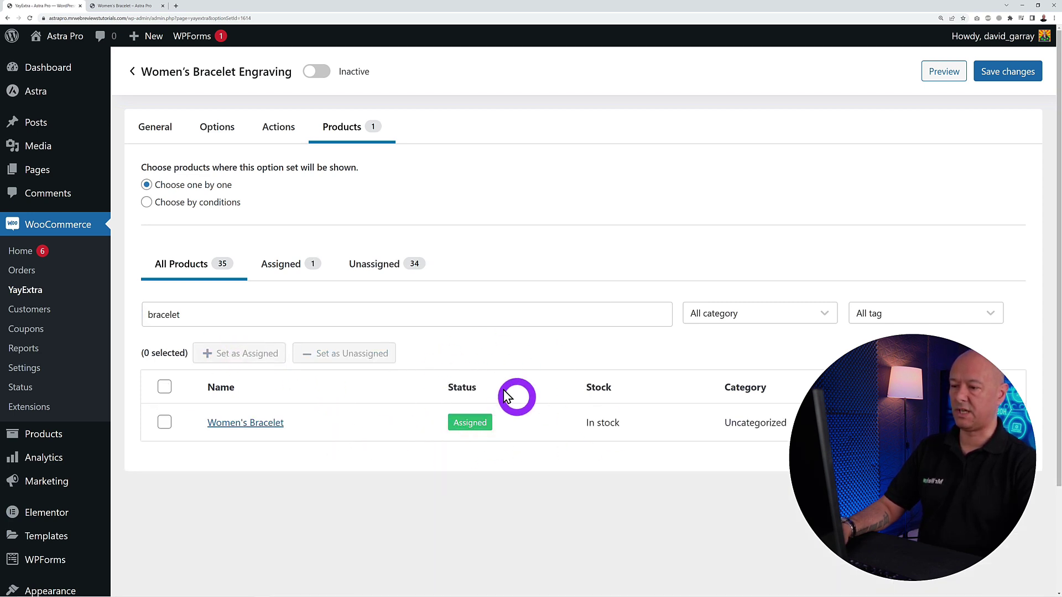
click(316, 79)
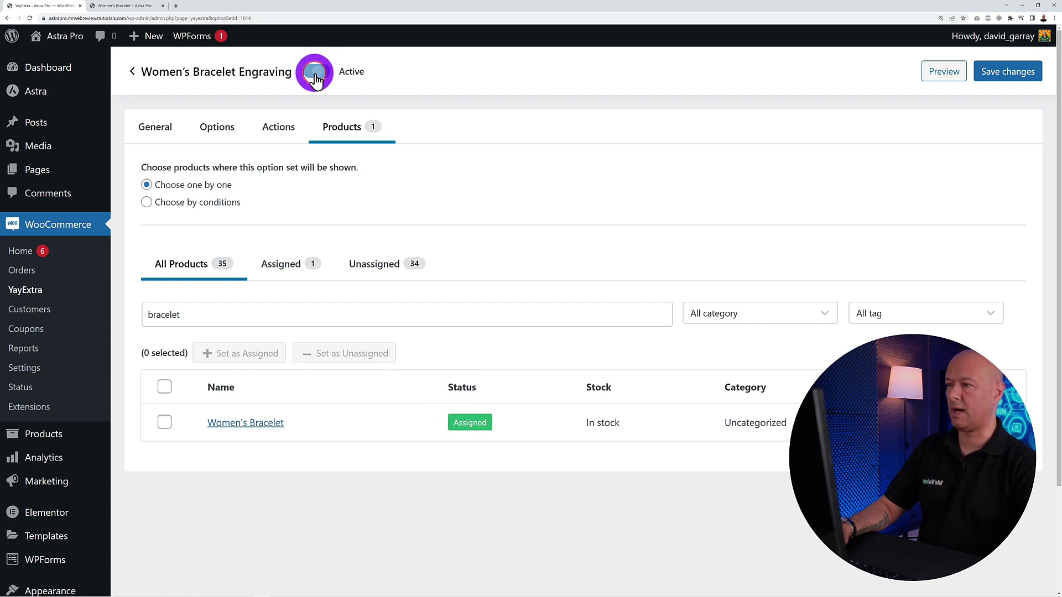
click(998, 72)
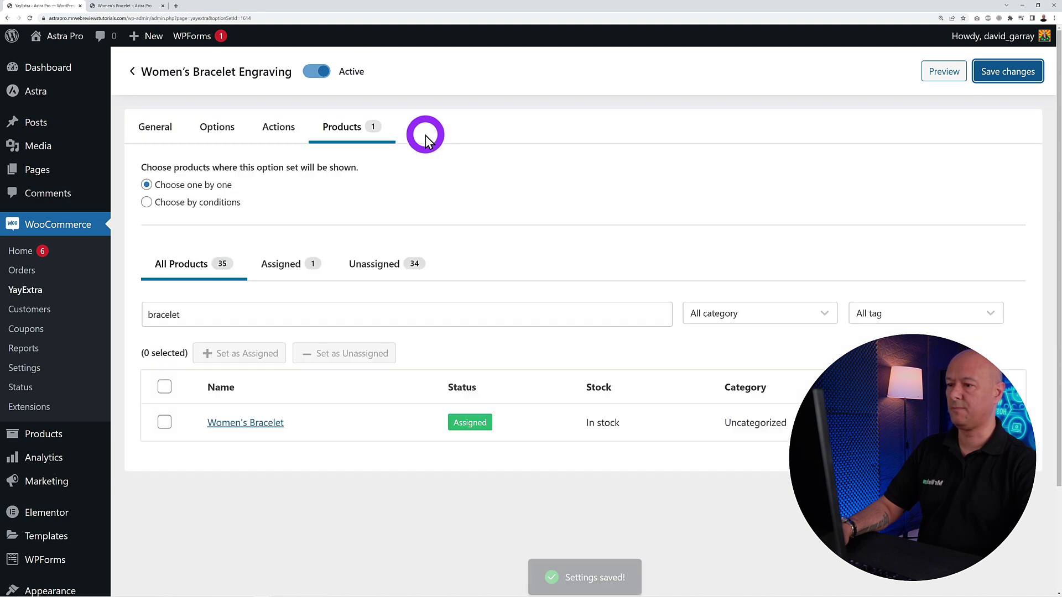
click(120, 6)
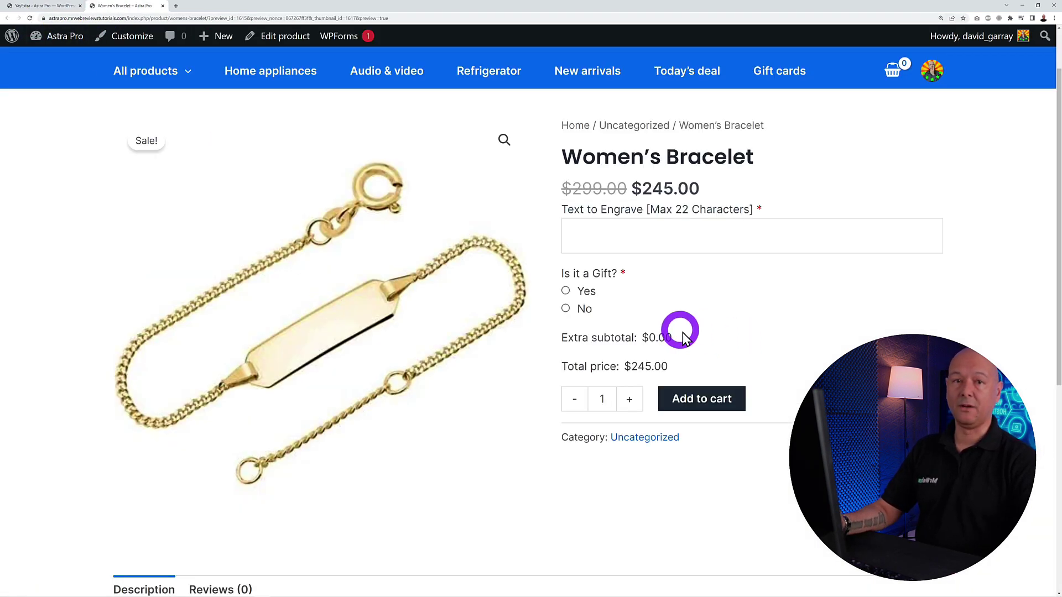
Step: On the product page, enter engraving 'text' and answer Yes to Is it a Gift?
click(661, 238)
text(text)
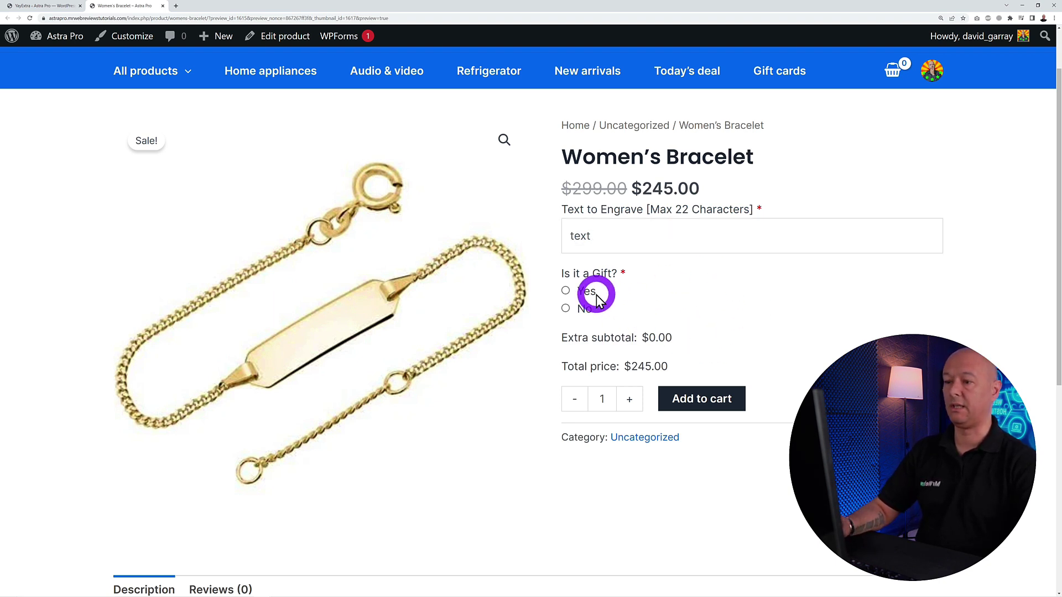
click(565, 309)
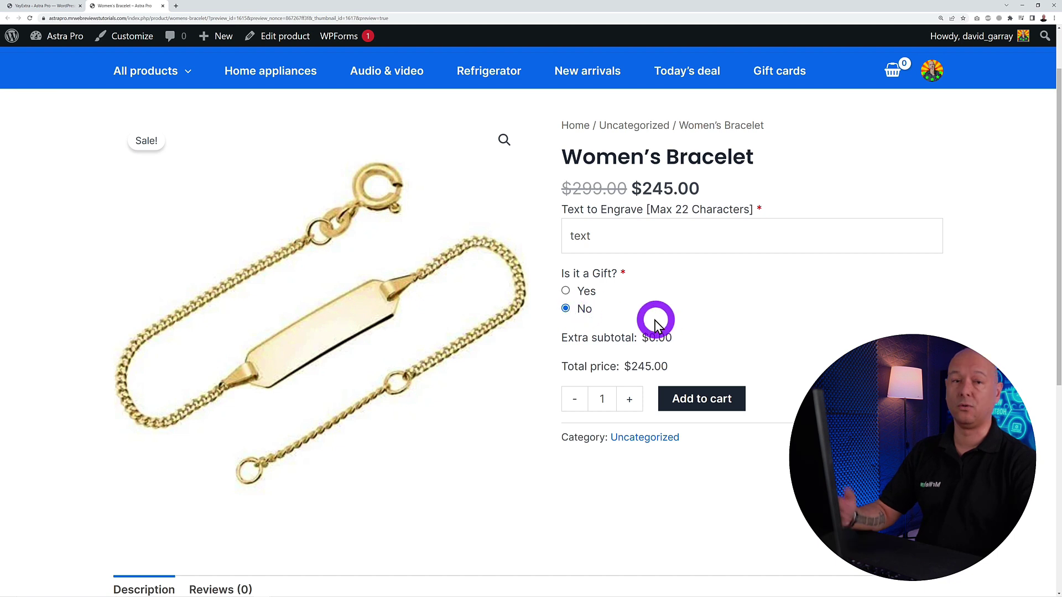
click(565, 292)
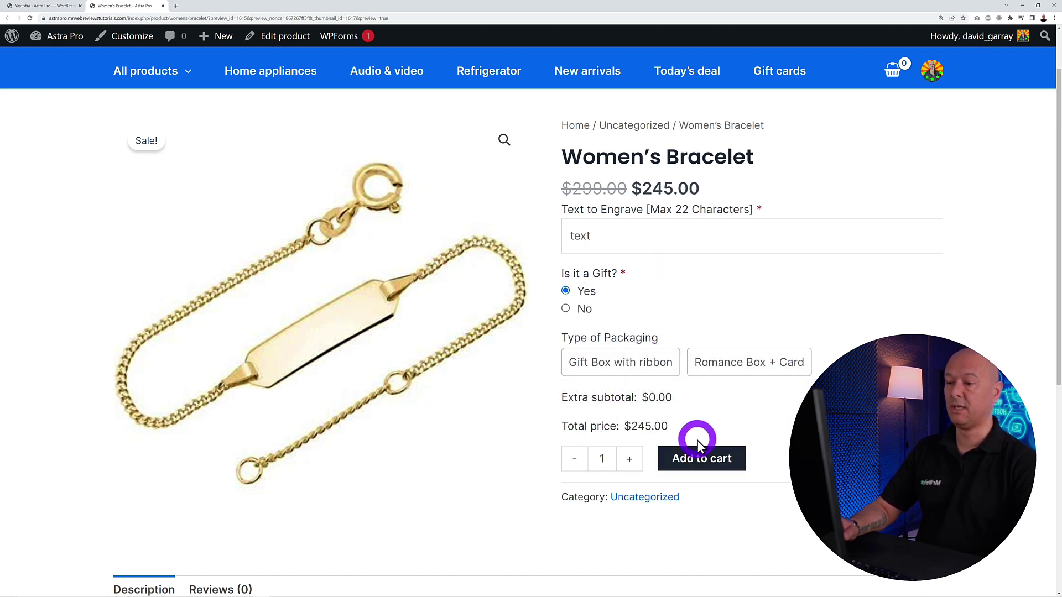
Step: Choose Romance Box + Card, enter 'text' as the card message, and return to the admin
click(637, 370)
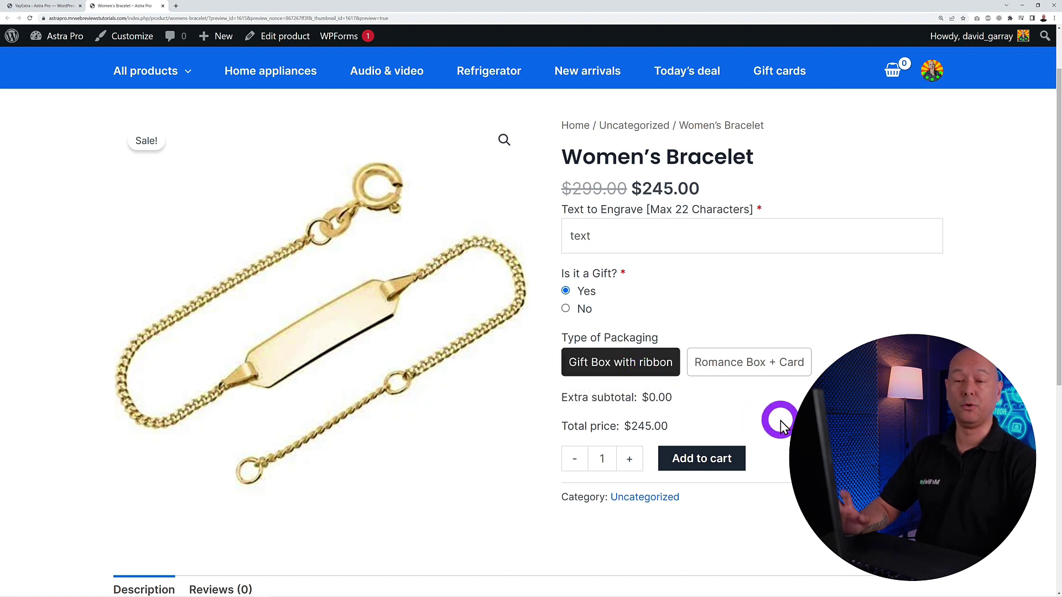
click(766, 365)
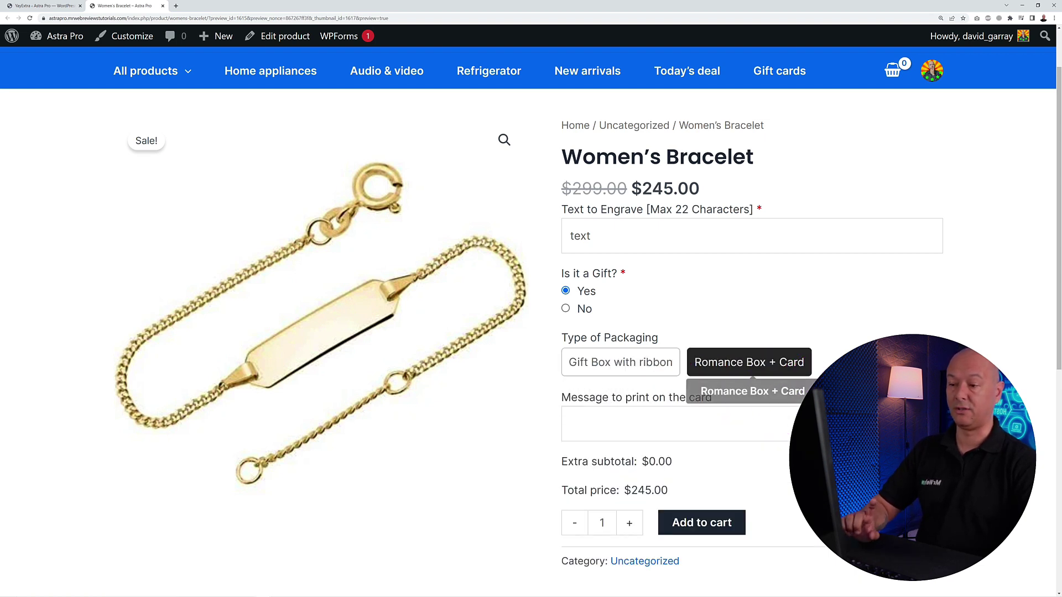
click(692, 433)
text(text)
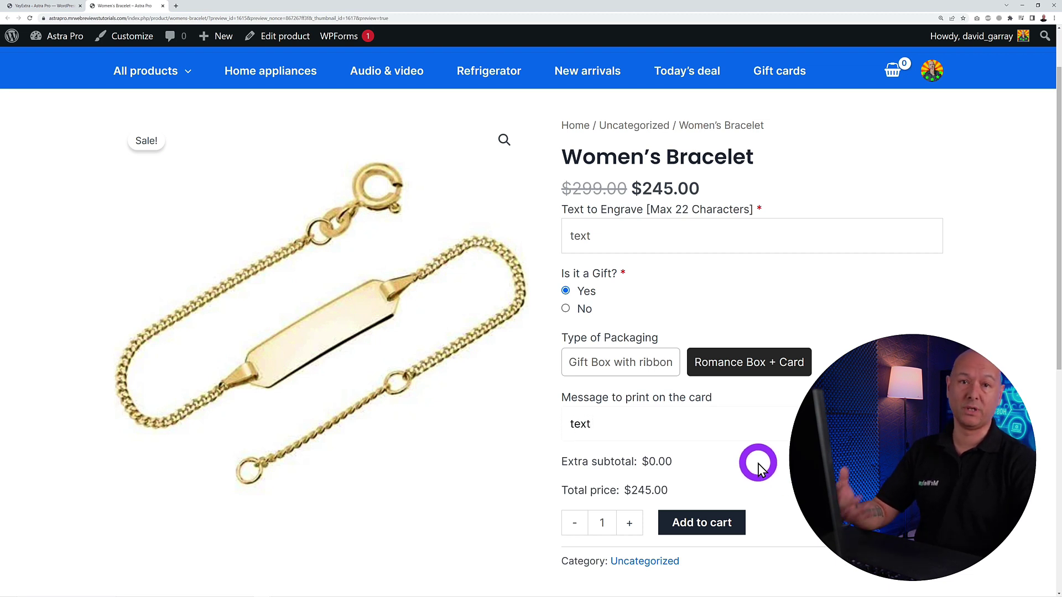
click(759, 469)
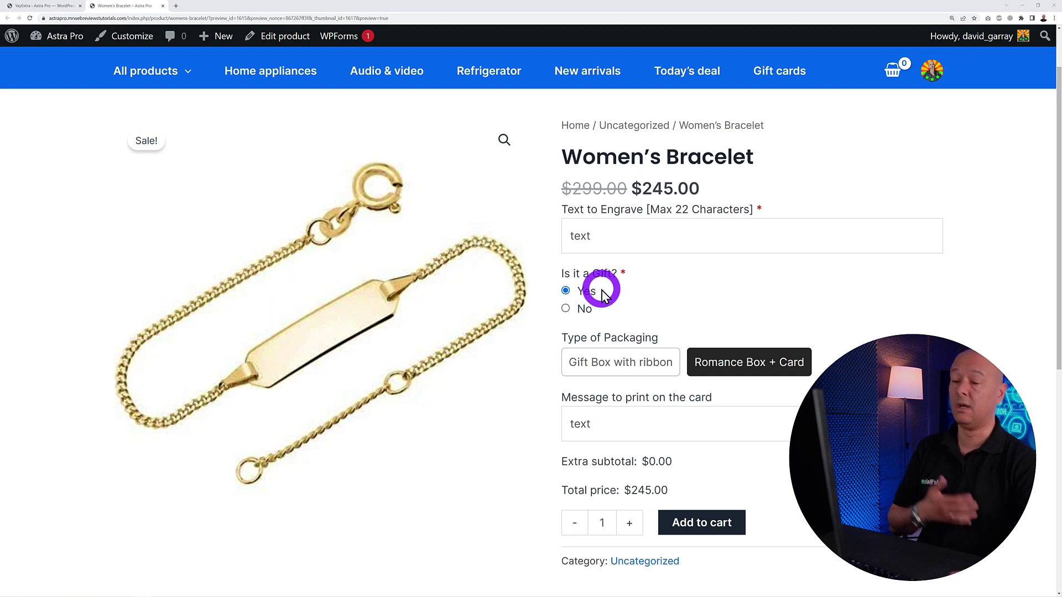
drag(758, 361, 919, 332)
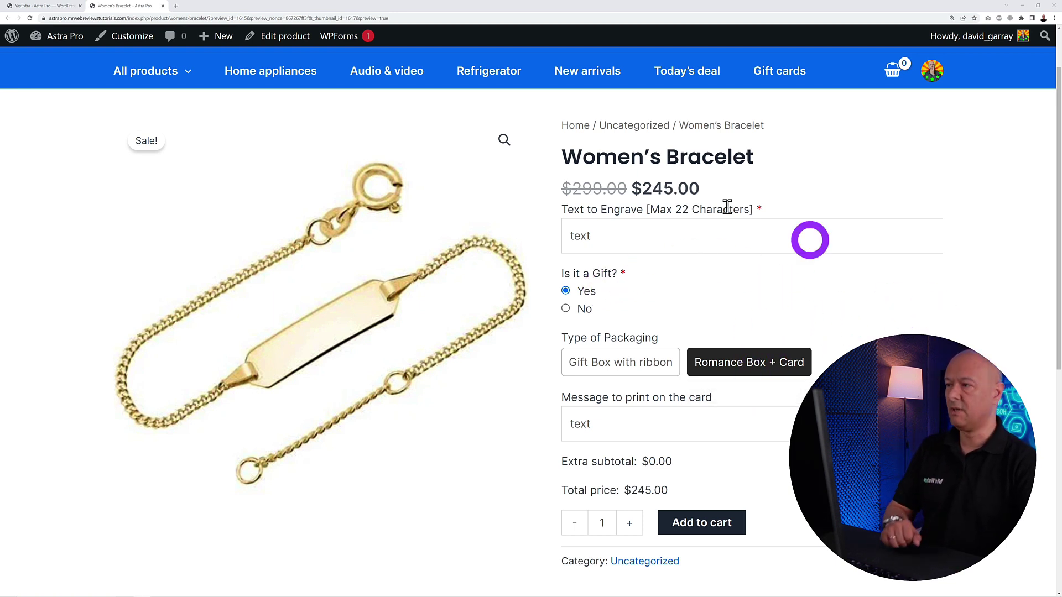
click(44, 6)
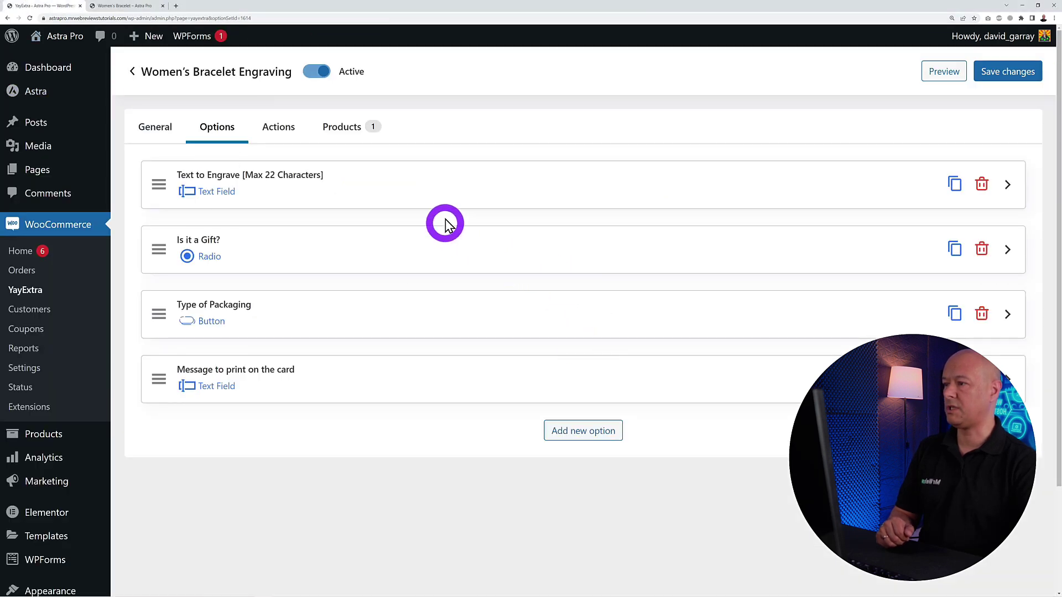
Step: Create Action set 1 matching Any condition, with condition Is it a Gift? is Yes
click(278, 130)
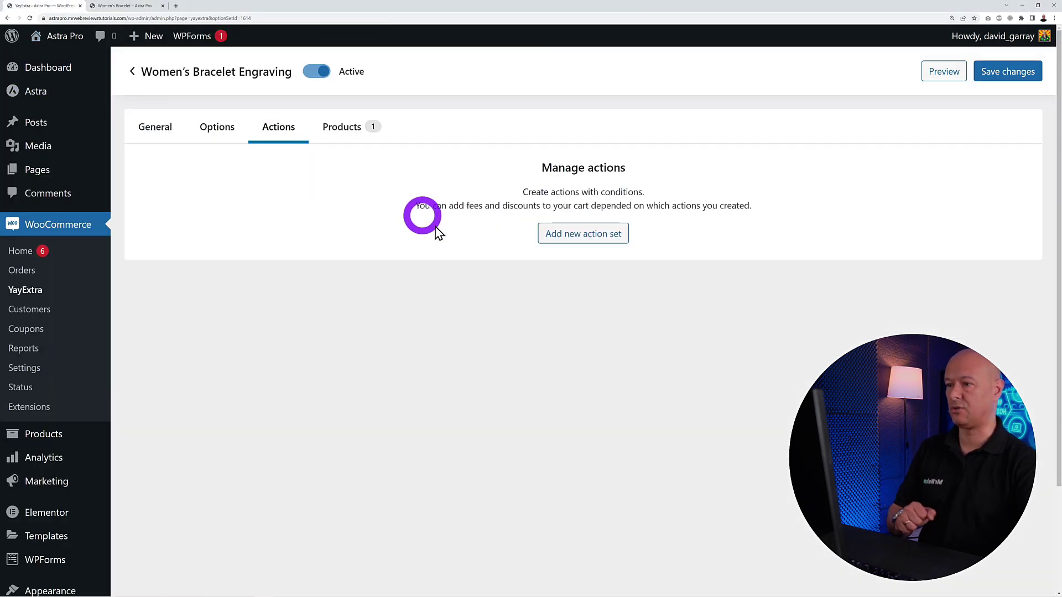
click(590, 238)
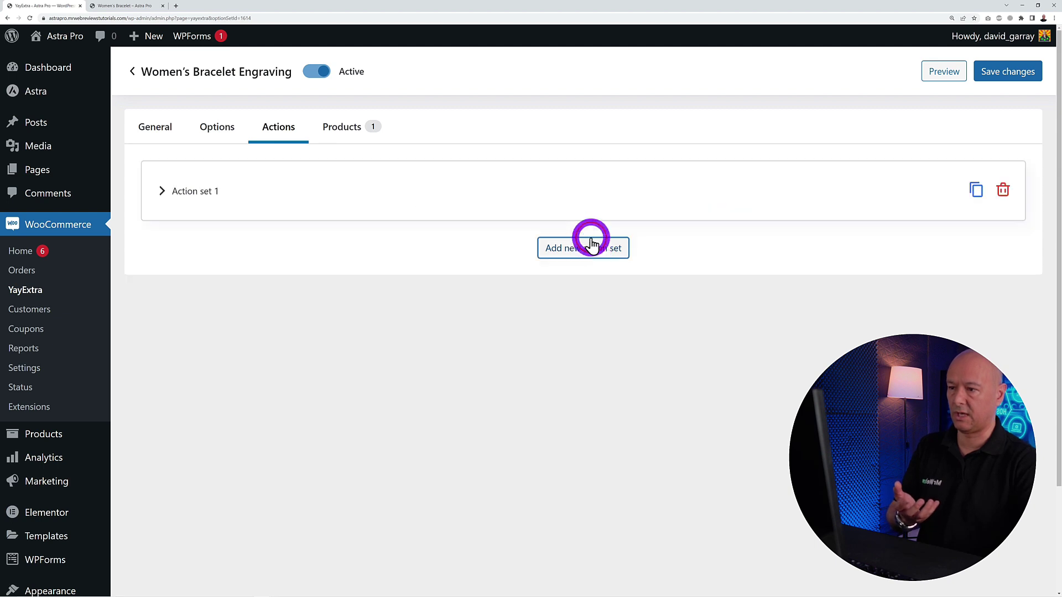
click(238, 192)
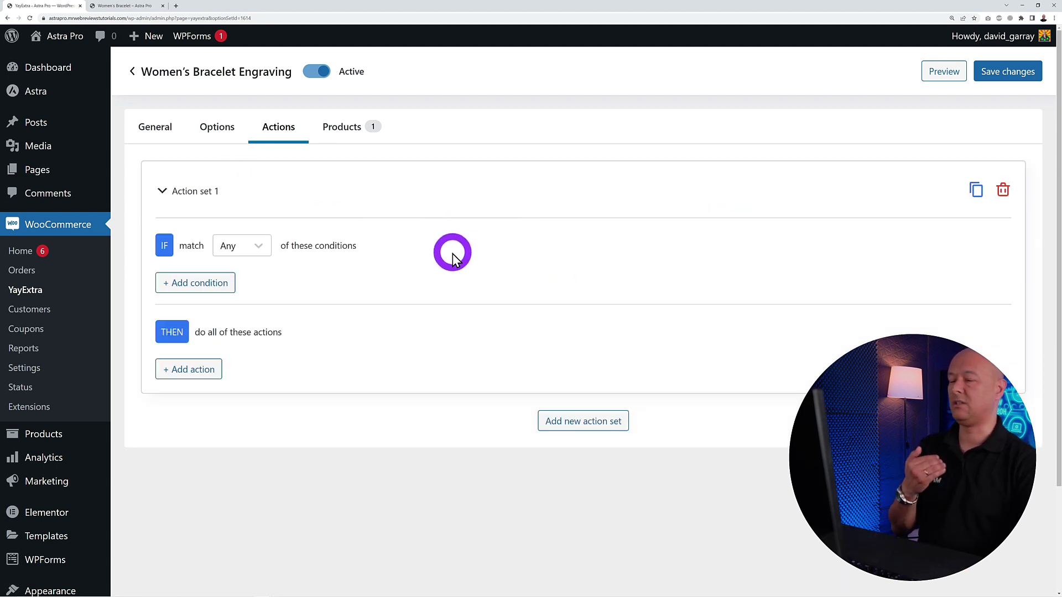
click(256, 248)
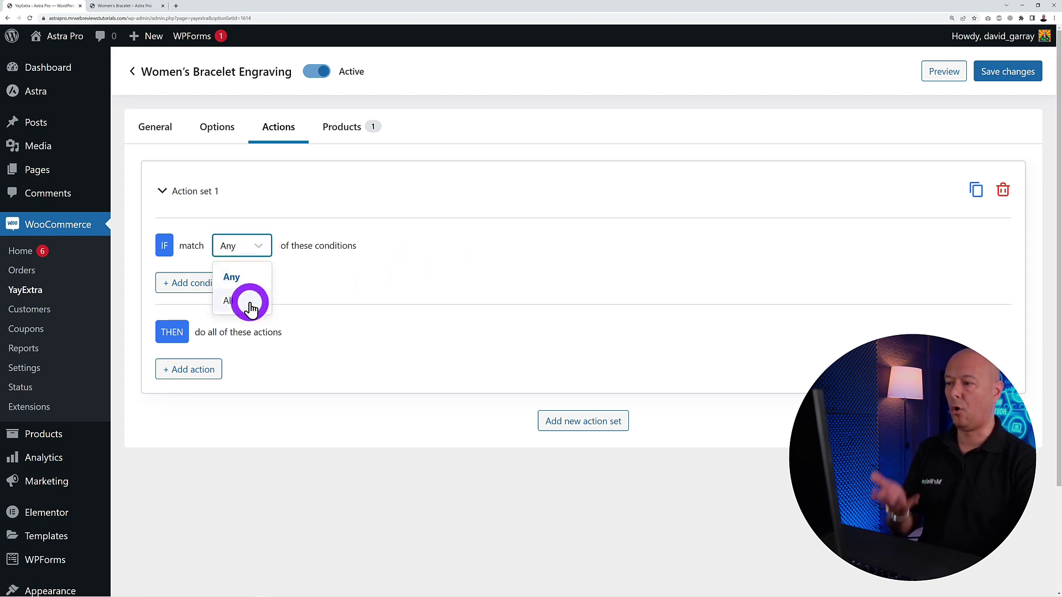
click(306, 290)
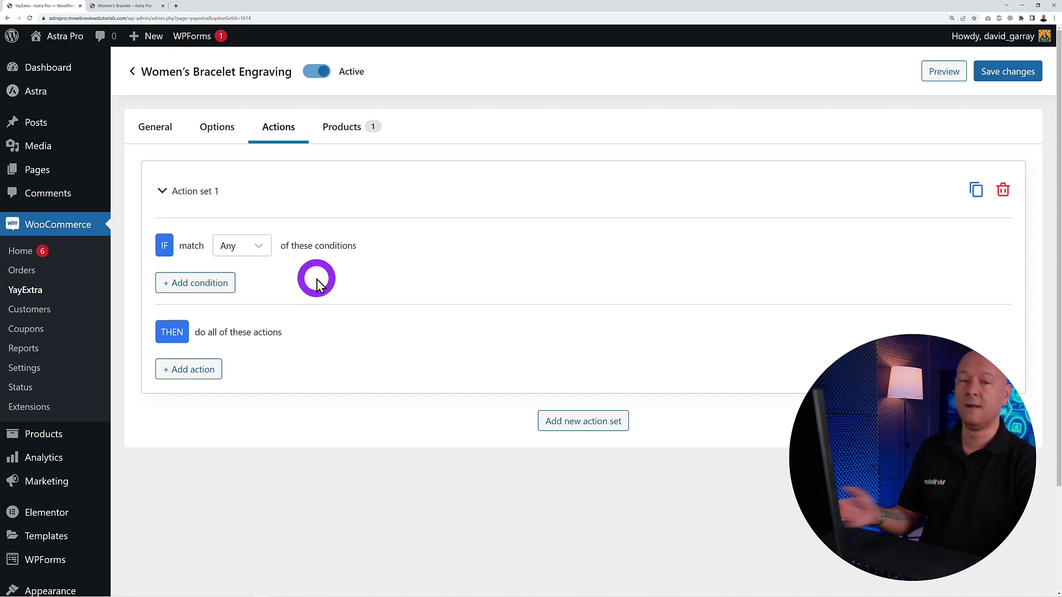
click(226, 292)
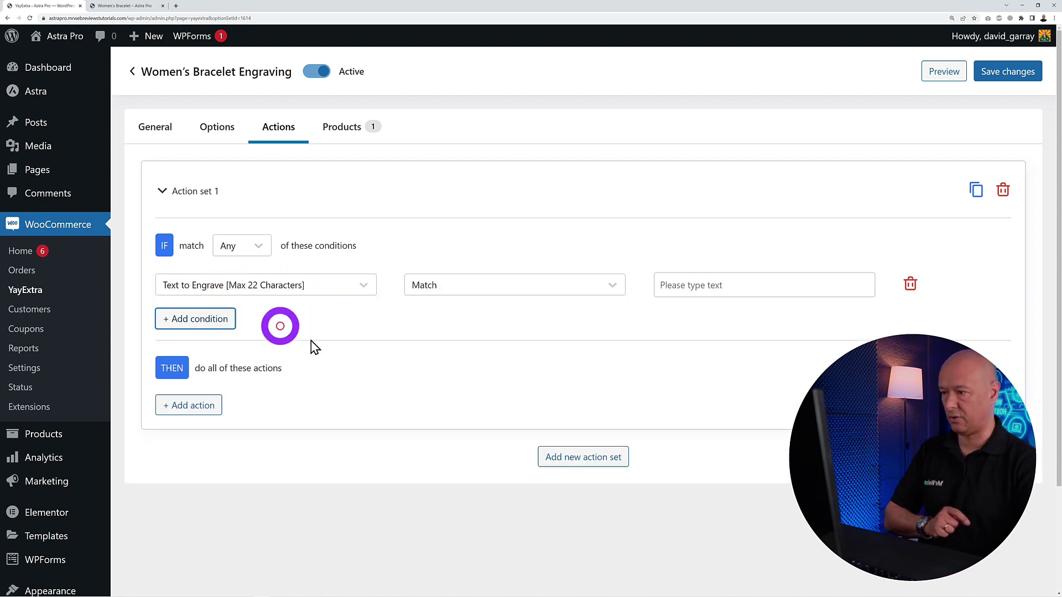
click(362, 286)
click(197, 339)
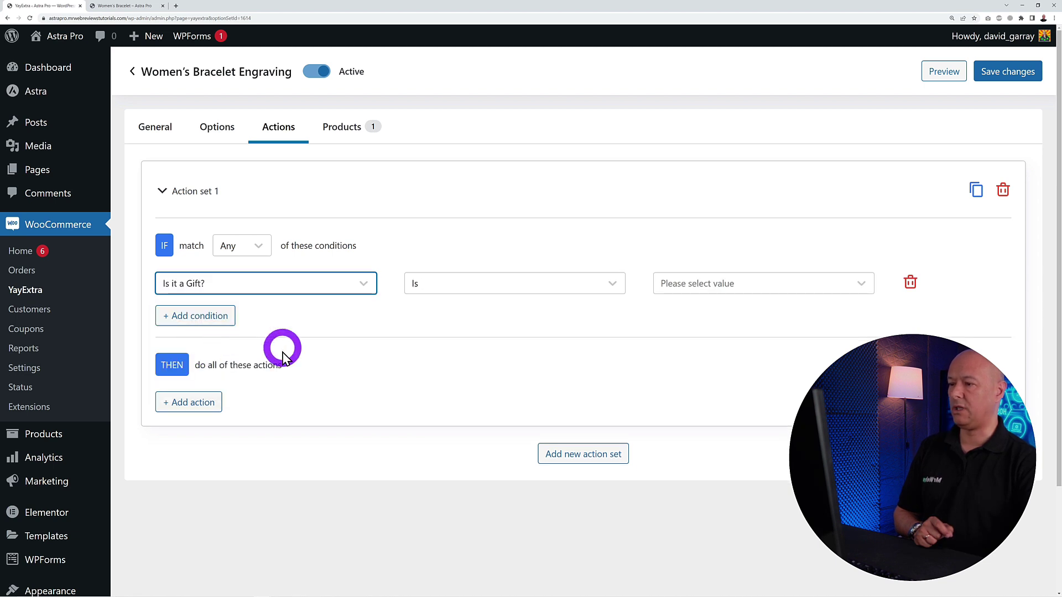
click(751, 287)
click(687, 315)
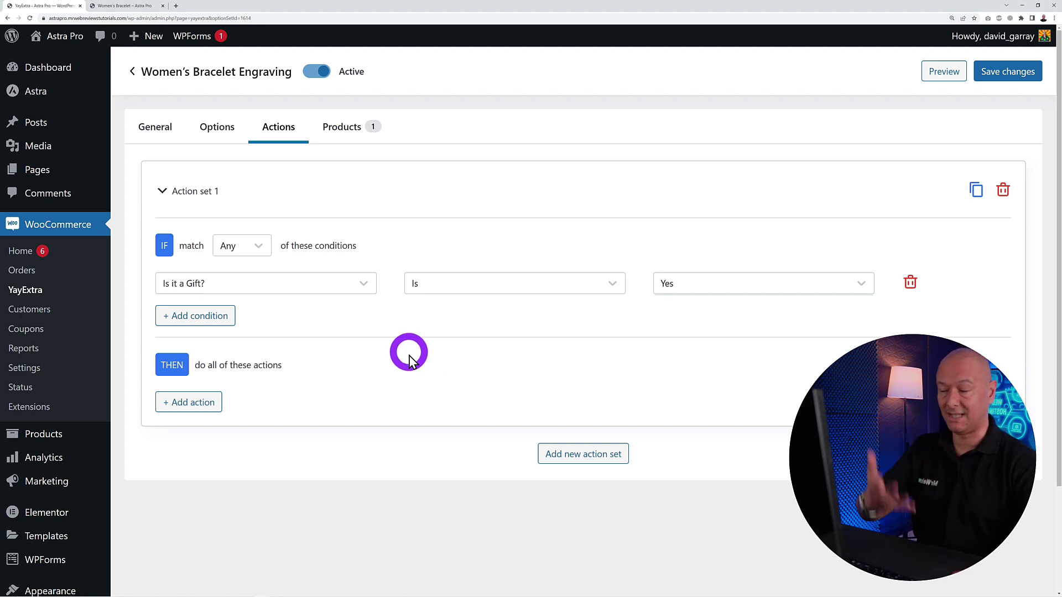
Step: Give Action set 1 an Add fee action of 5 named 'Gift Box Extra Cost'
click(213, 404)
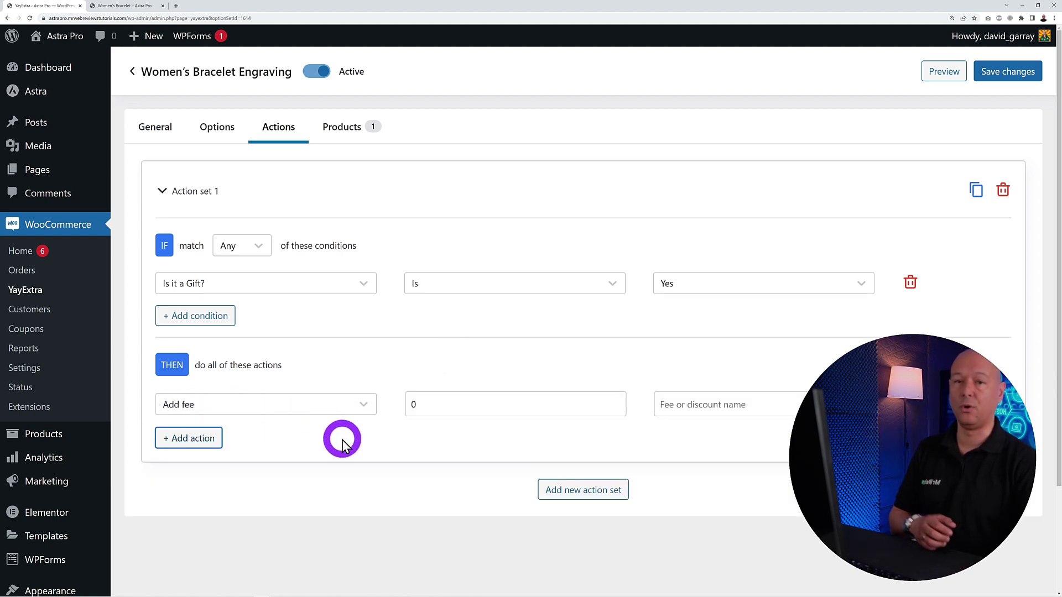
click(331, 414)
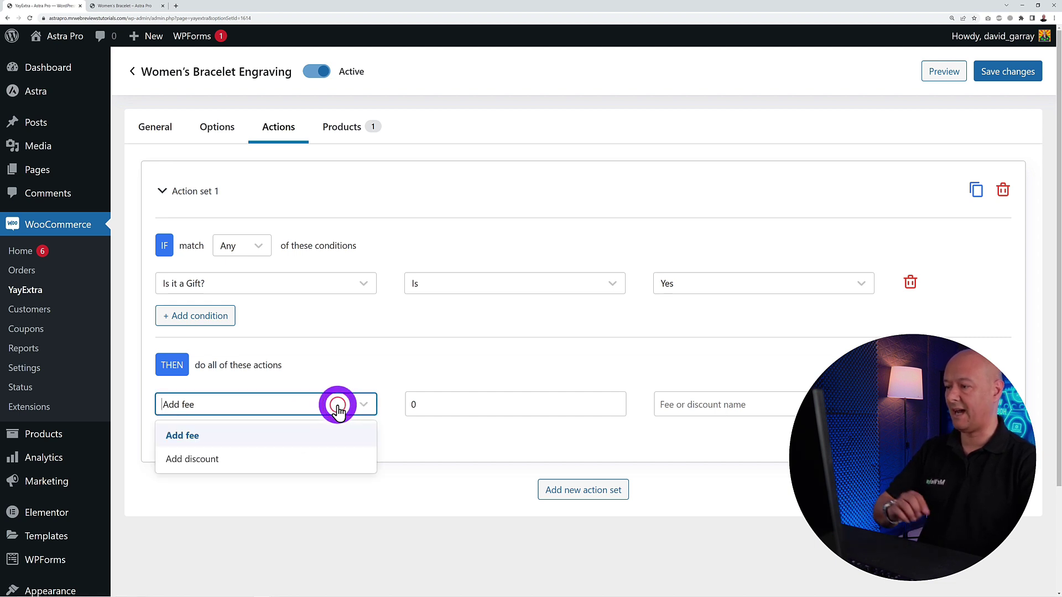
click(253, 442)
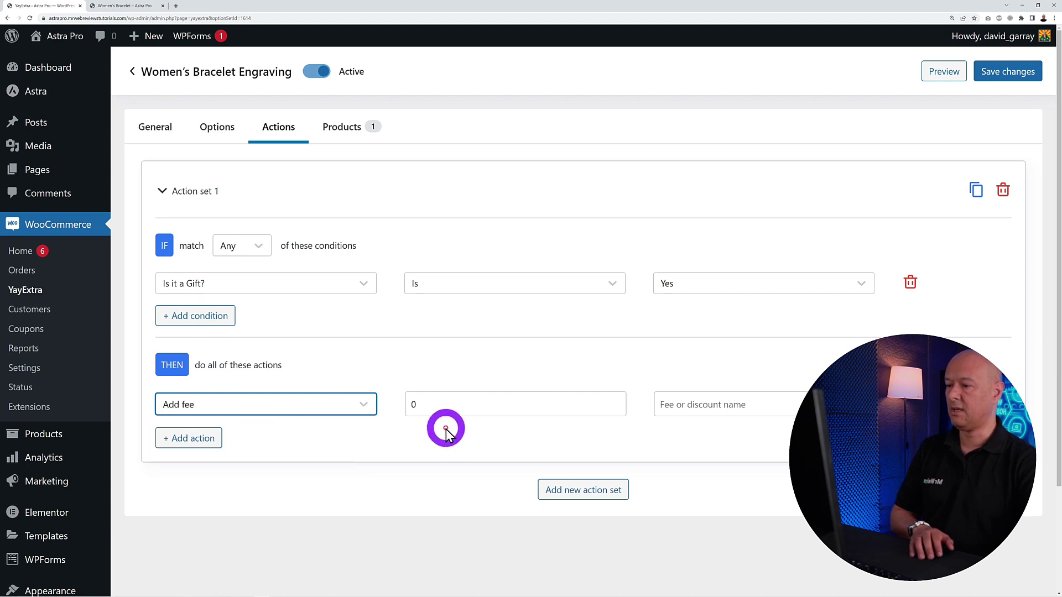
click(408, 403)
text(5)
click(674, 451)
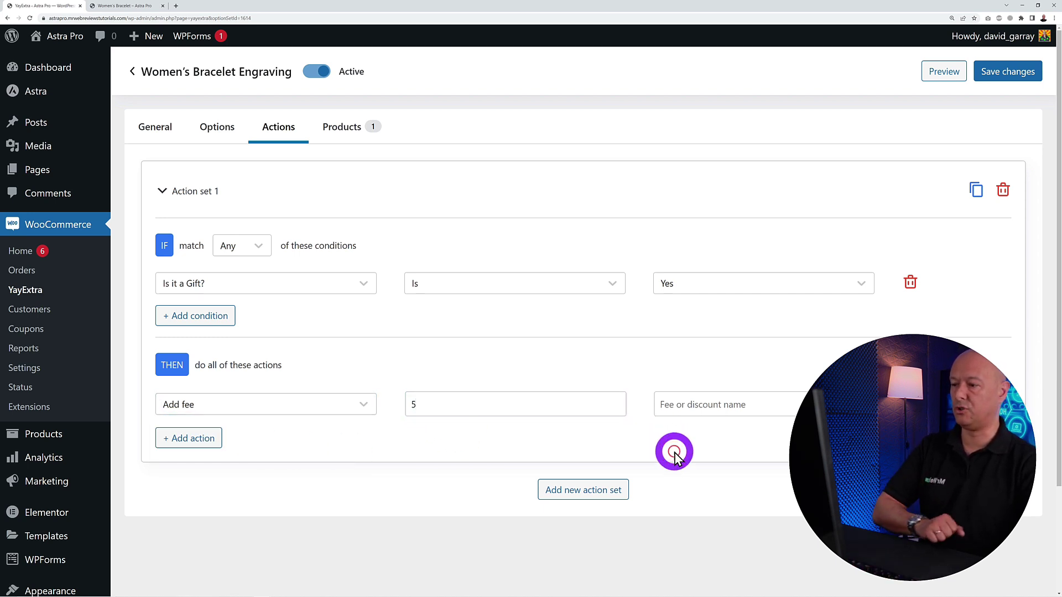
click(665, 405)
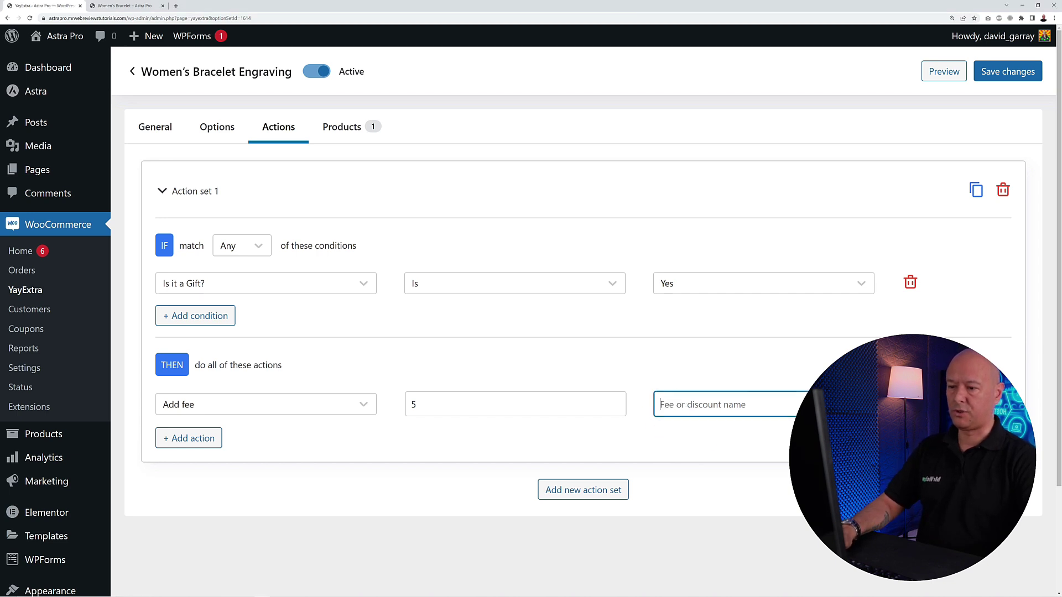
text(Gift Box Extra Cost)
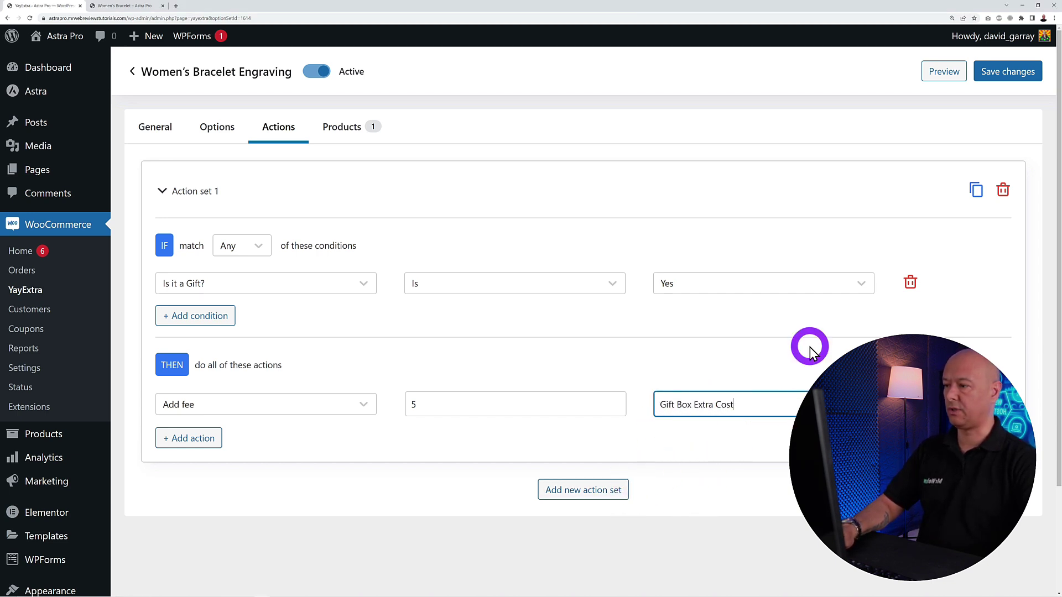
click(162, 190)
Step: Create Action set 2 and check the product preview for the new fee
click(570, 244)
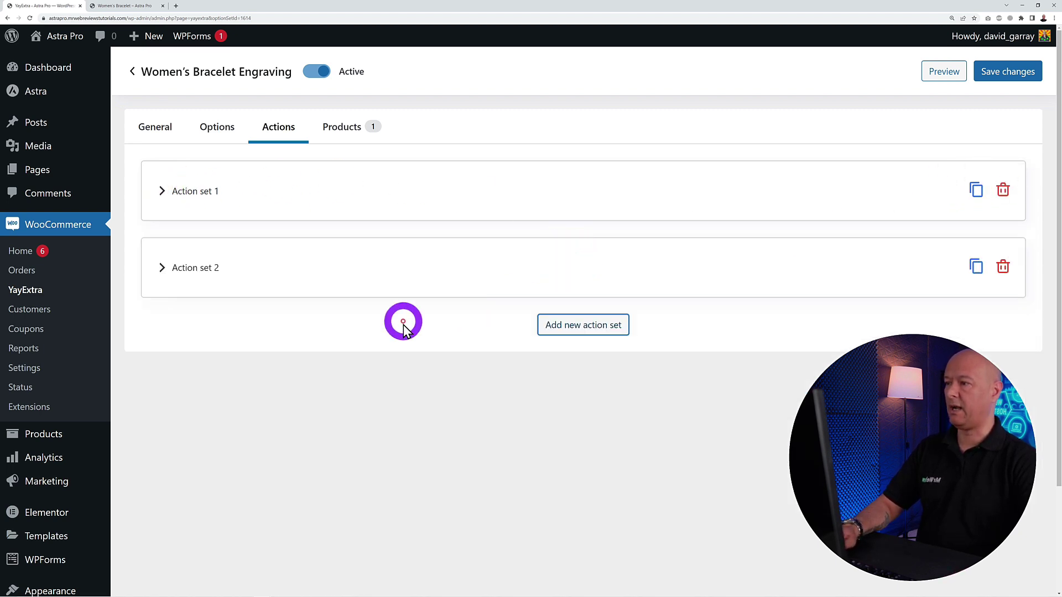
click(126, 6)
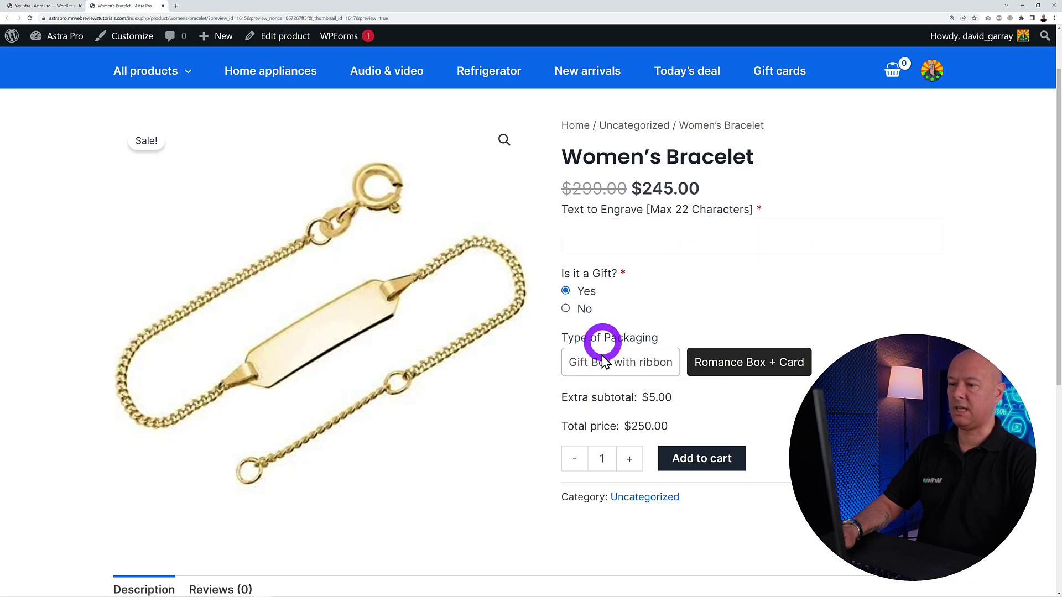
click(47, 6)
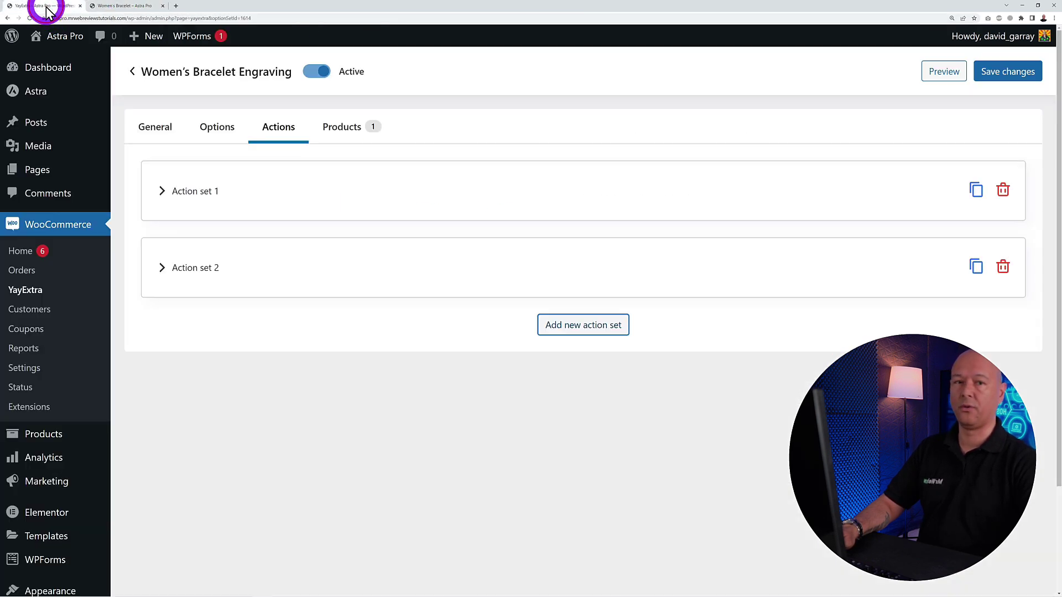
Step: Add the condition Type of Packaging is Romance Box + Card to Action set 2
click(227, 268)
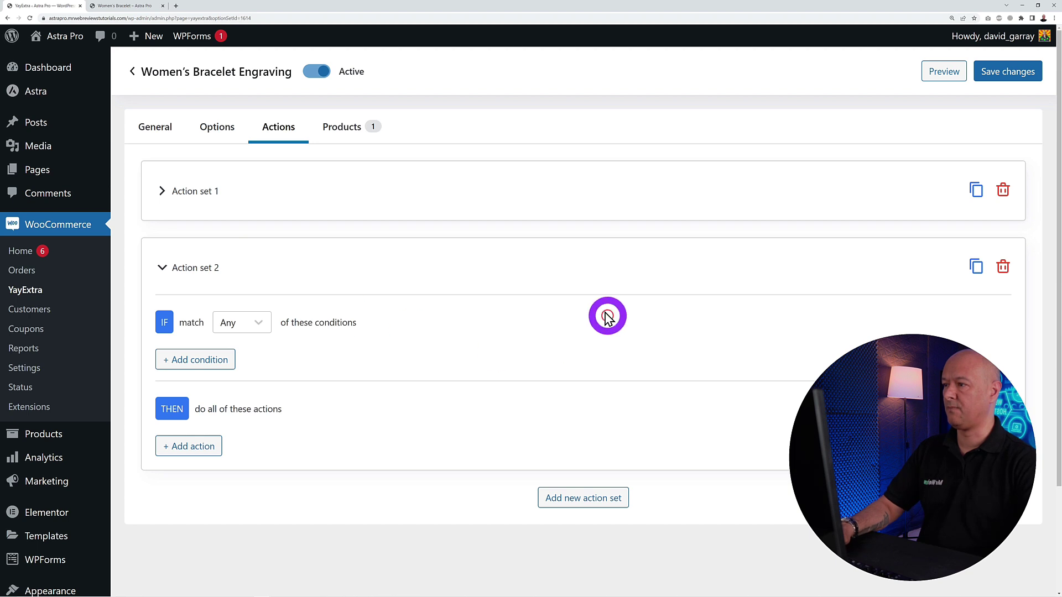
click(226, 356)
click(351, 362)
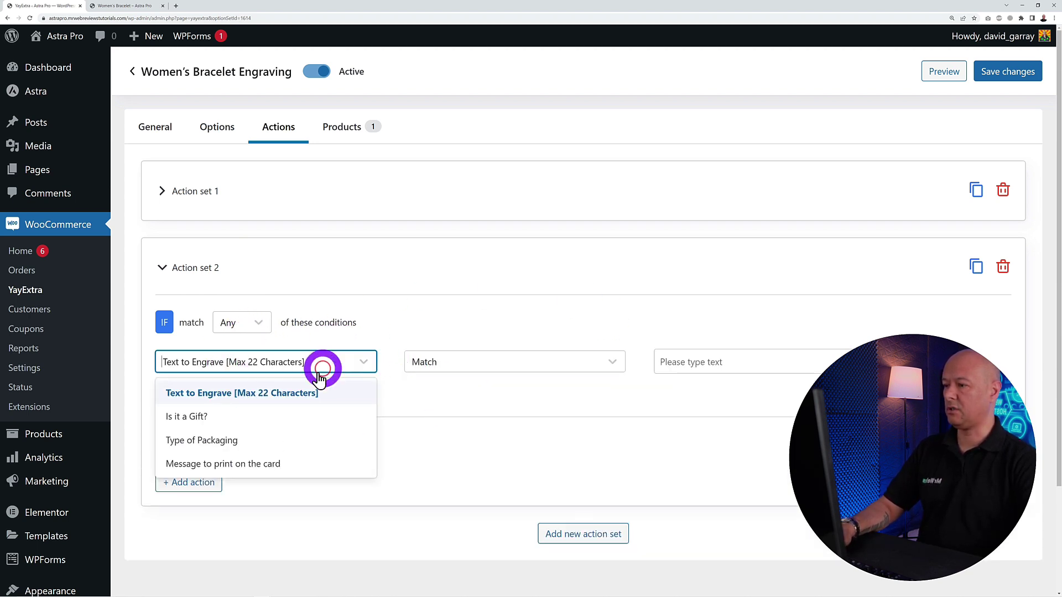
click(264, 445)
click(728, 362)
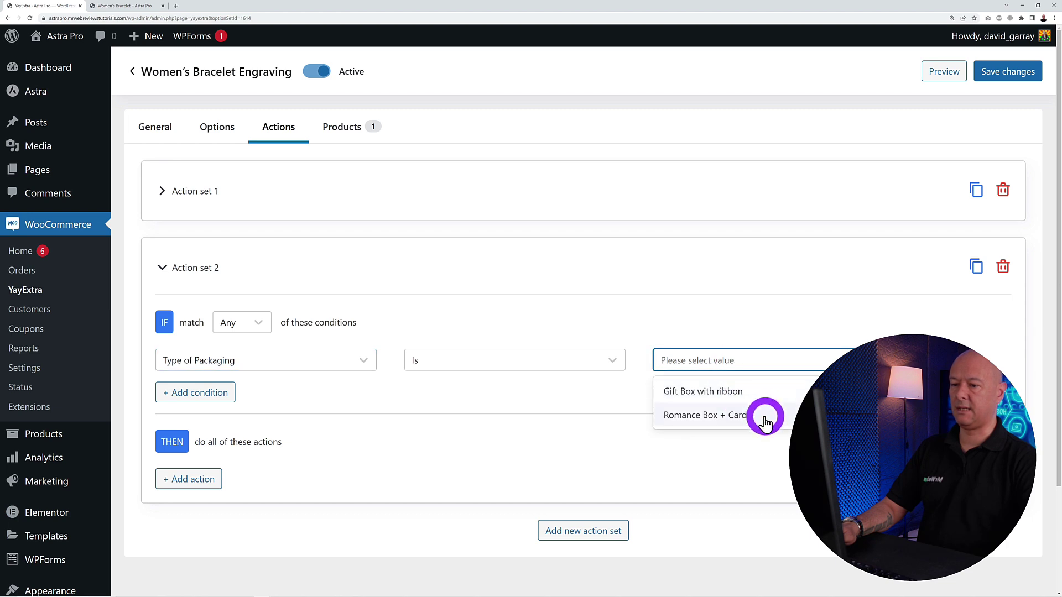
click(701, 419)
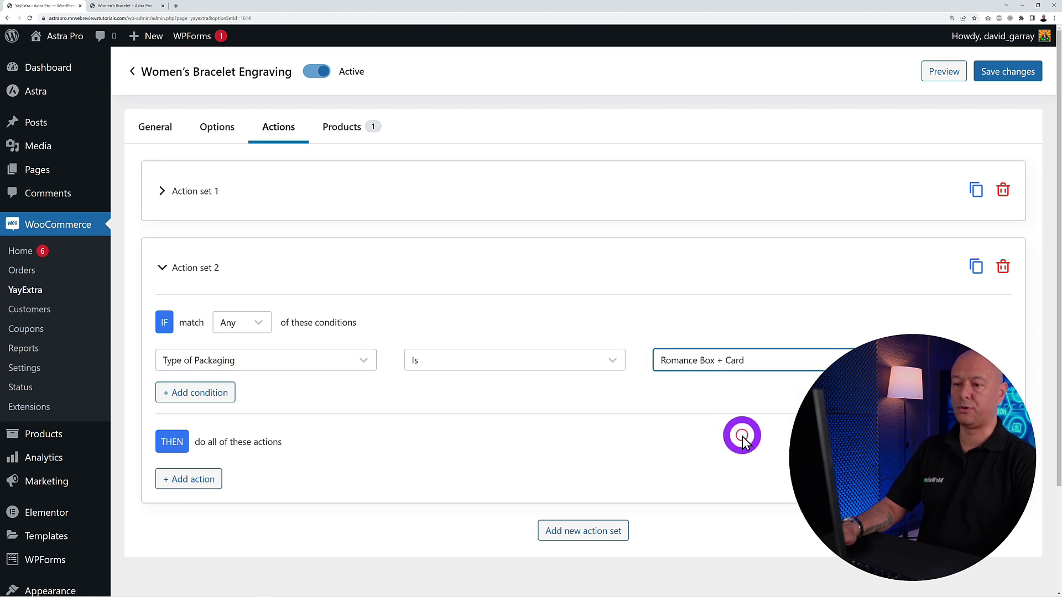
Step: Add a fee of 5 named 'Card Printing Fees' to Action set 2 and save
click(209, 481)
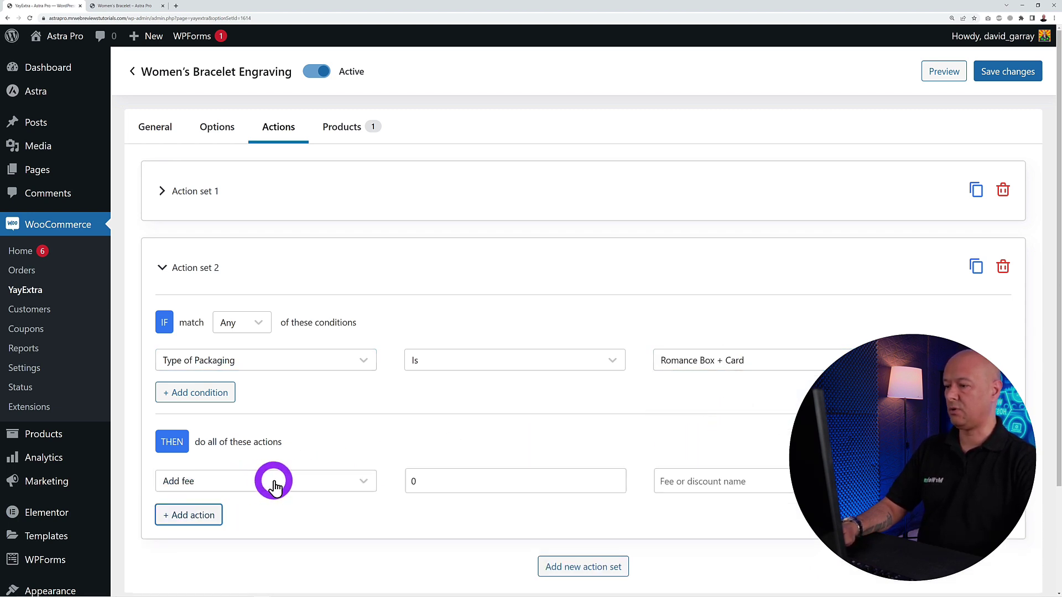
click(420, 479)
text(5)
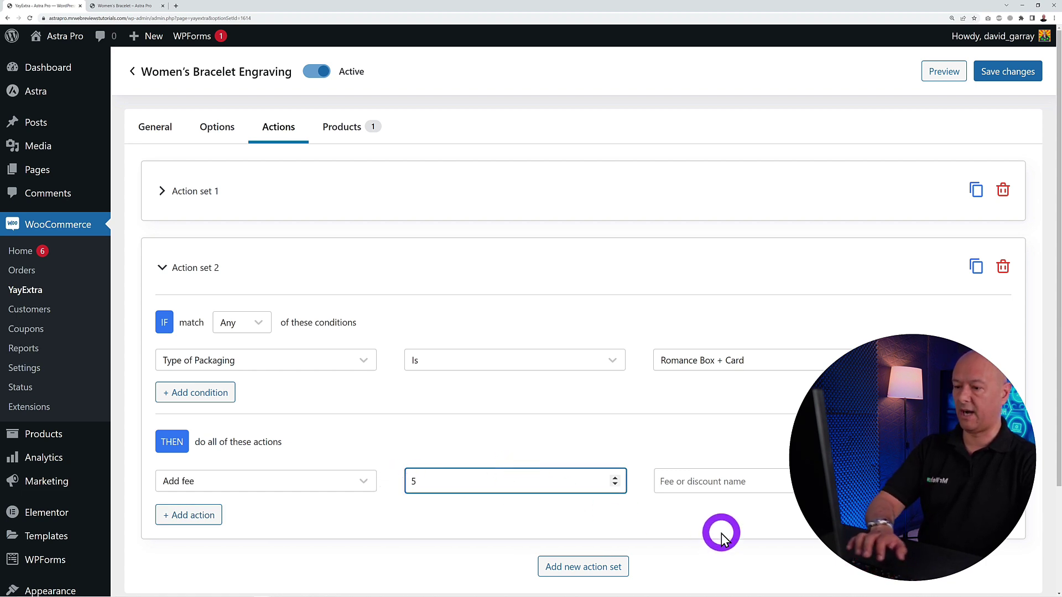
click(692, 481)
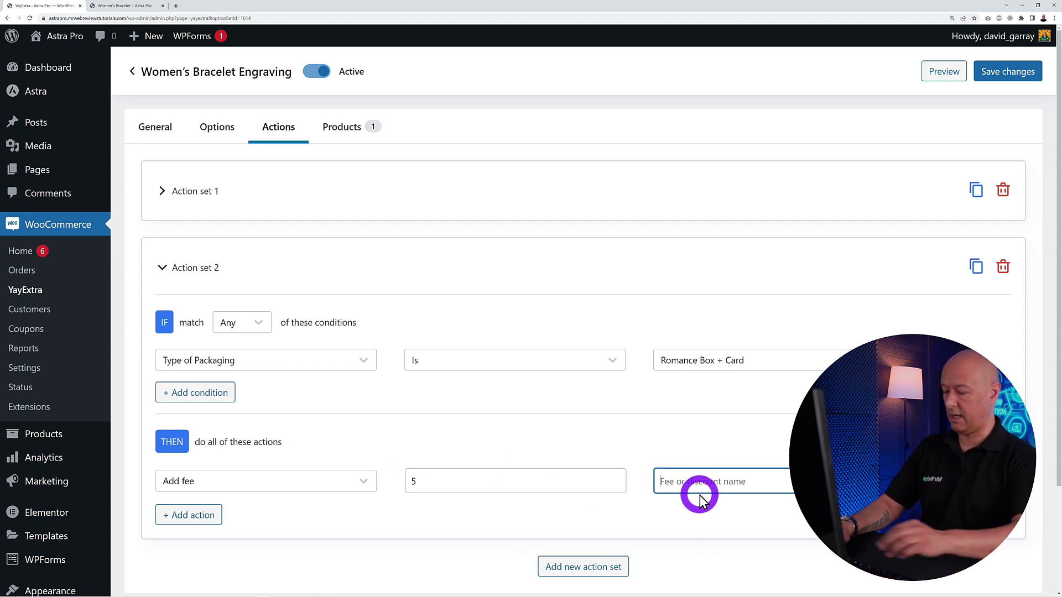
text(Card Printing Fees)
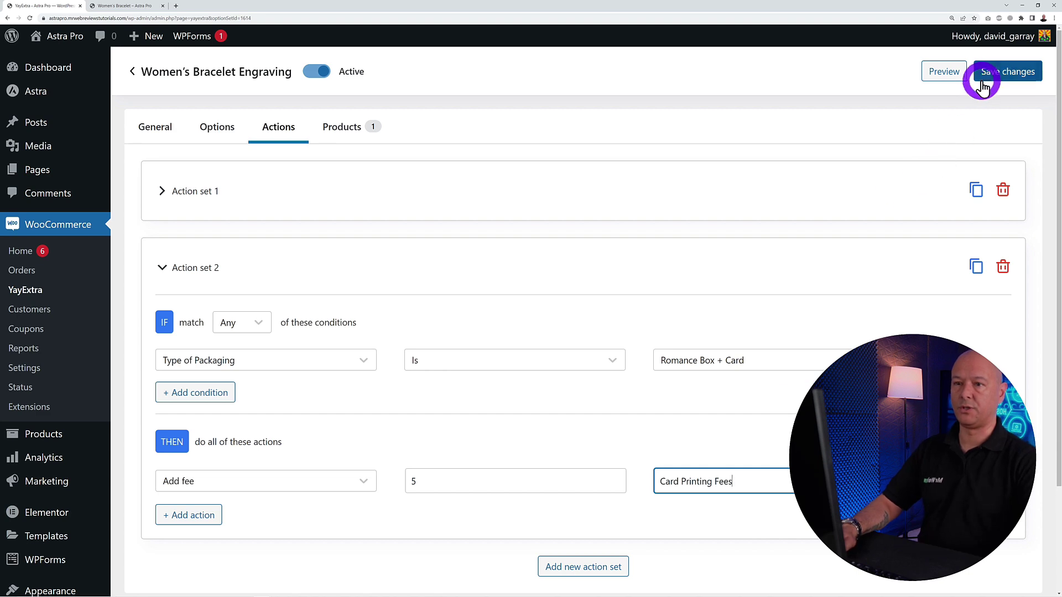
click(1008, 72)
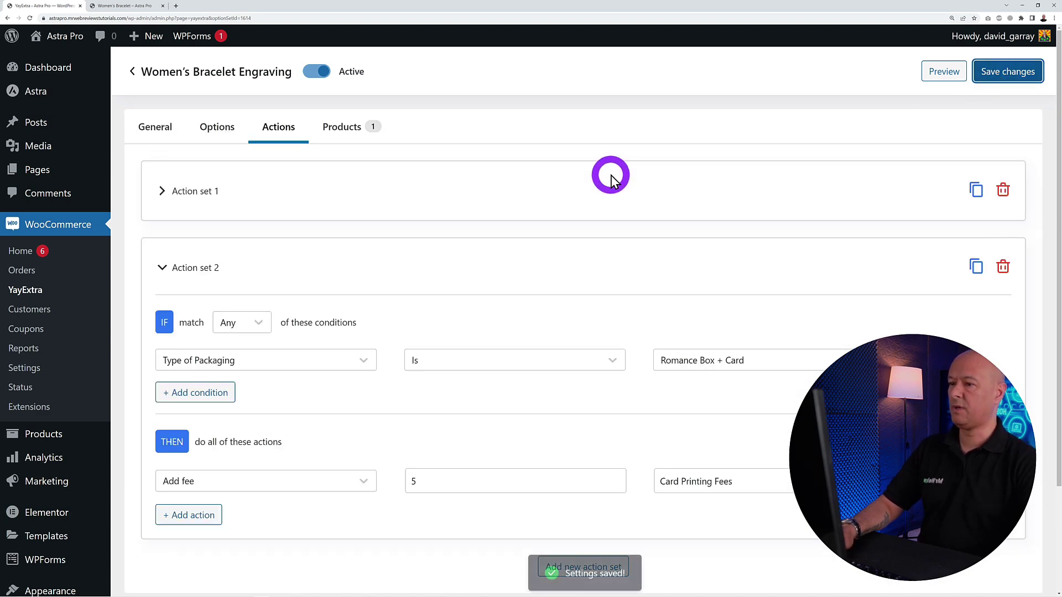
Step: Reload the bracelet page, mark it a gift with Romance Box + Card, and type card message 'T'
click(152, 6)
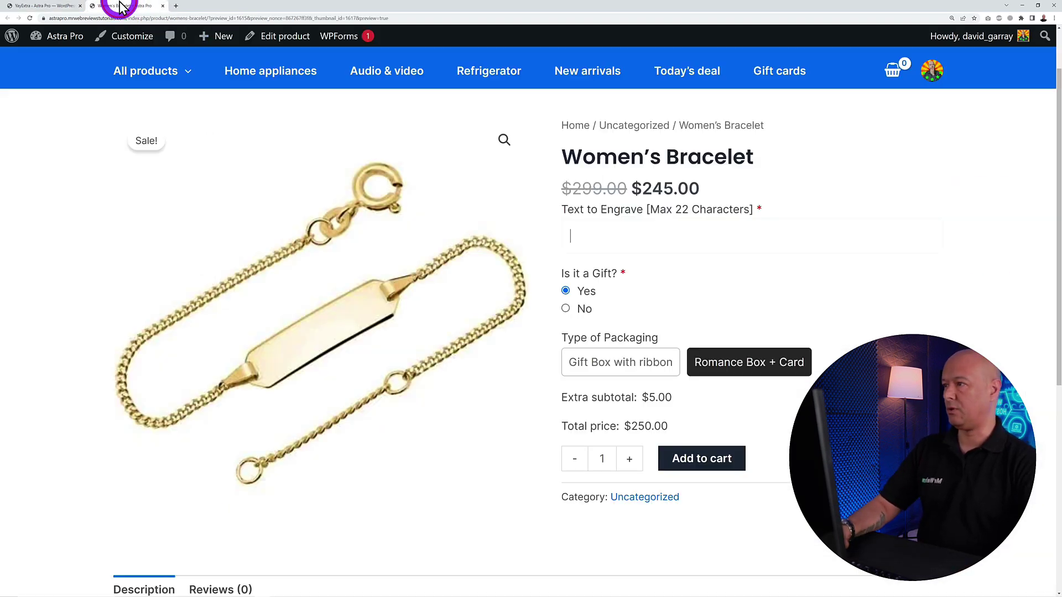
click(30, 18)
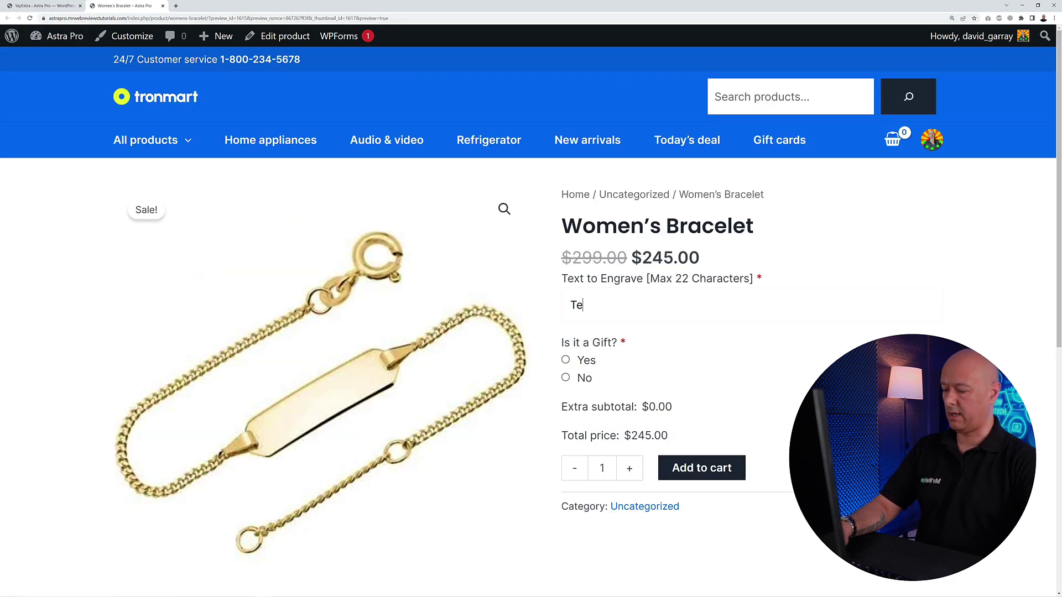
click(567, 360)
scroll(704, 370, down, 1)
scroll(531, 321, down, 1)
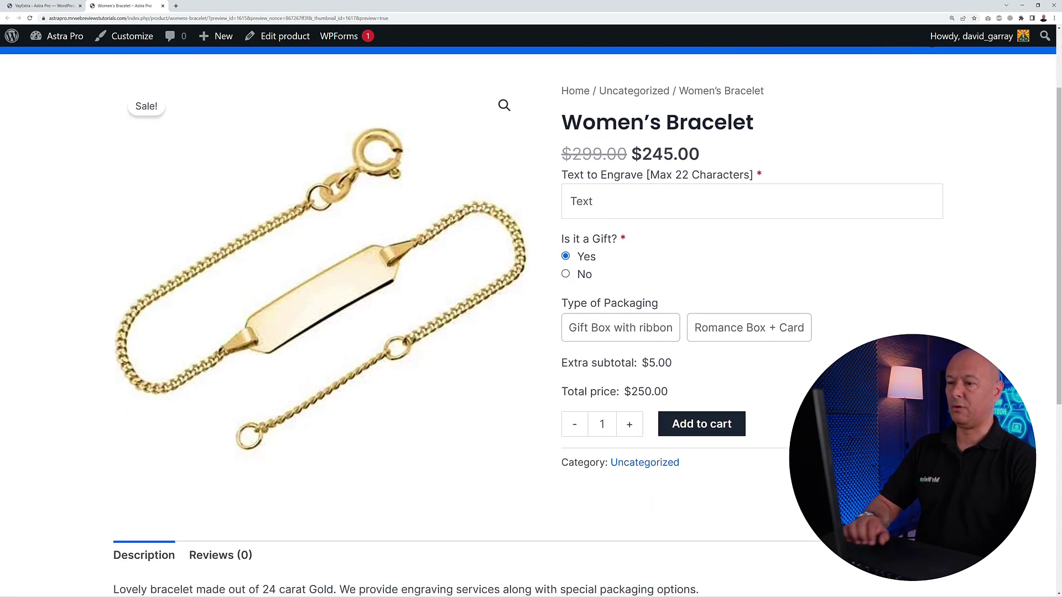
click(765, 328)
click(762, 392)
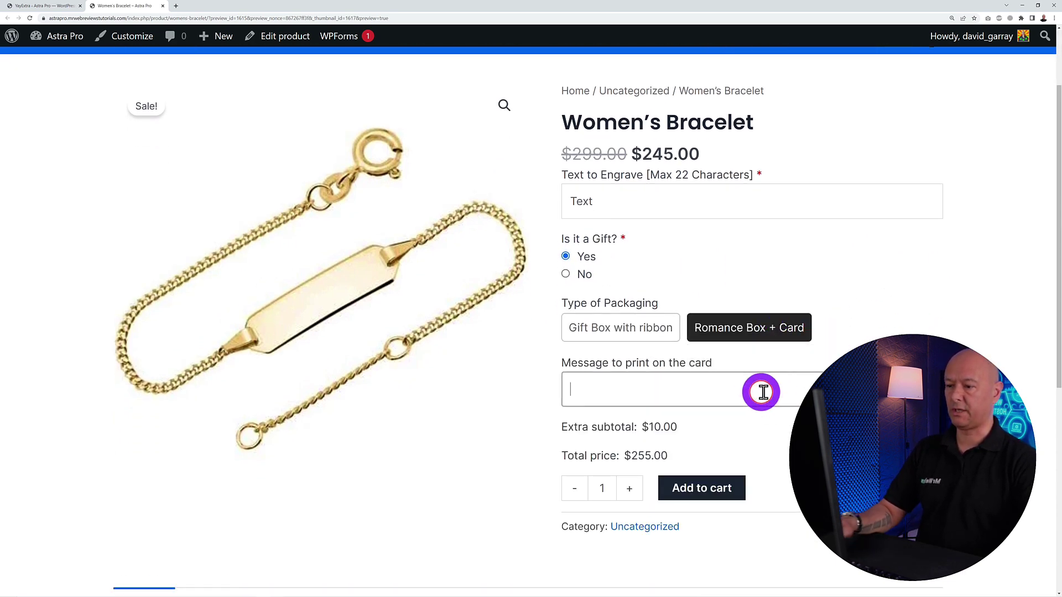
text(Text)
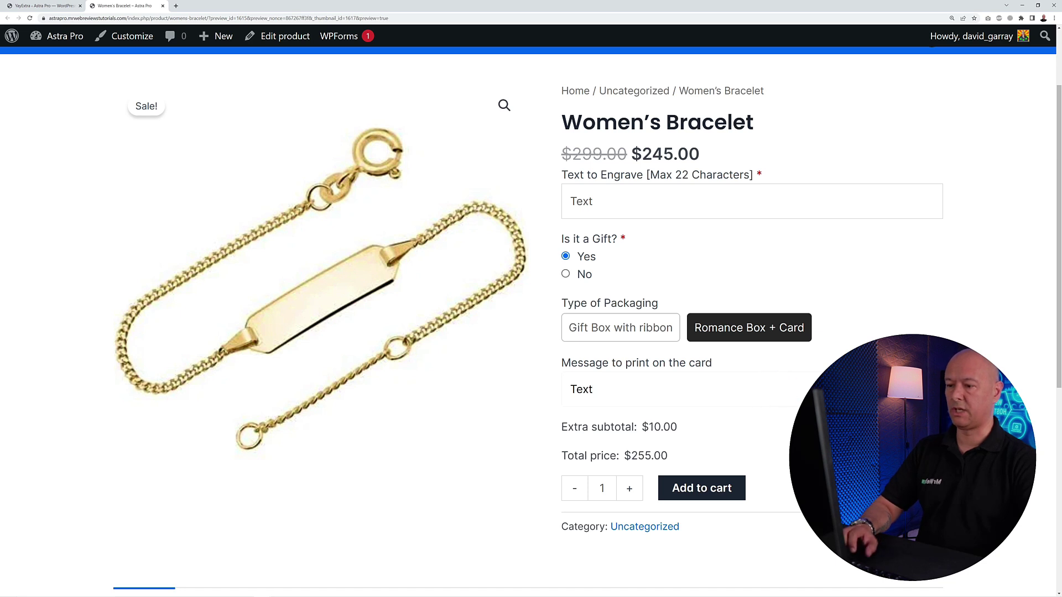
Step: Add the bracelet to the cart and review both $5 fees and the $255.00 total
drag(642, 433, 699, 431)
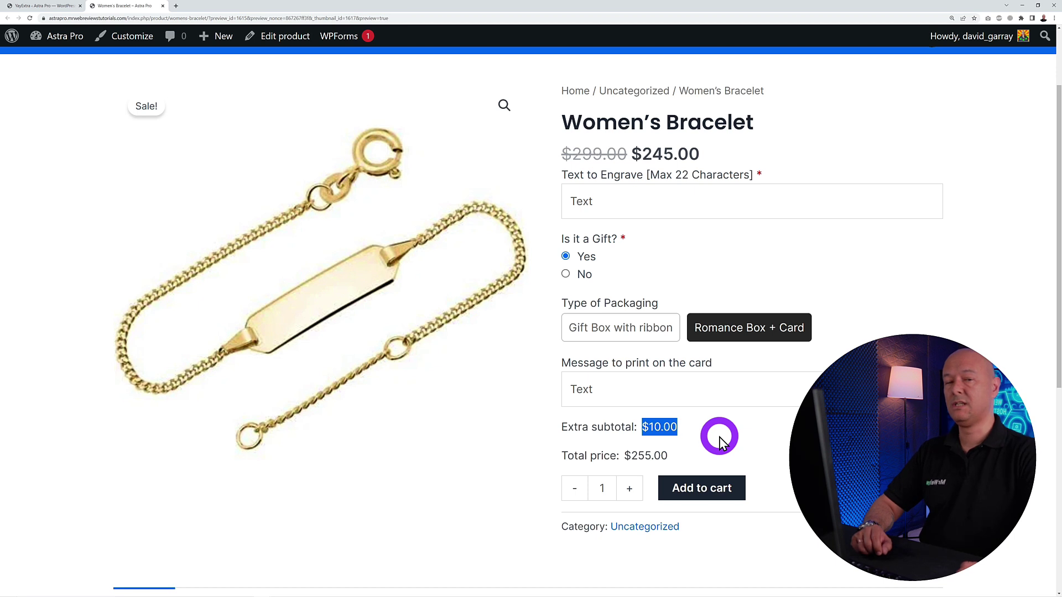
click(719, 436)
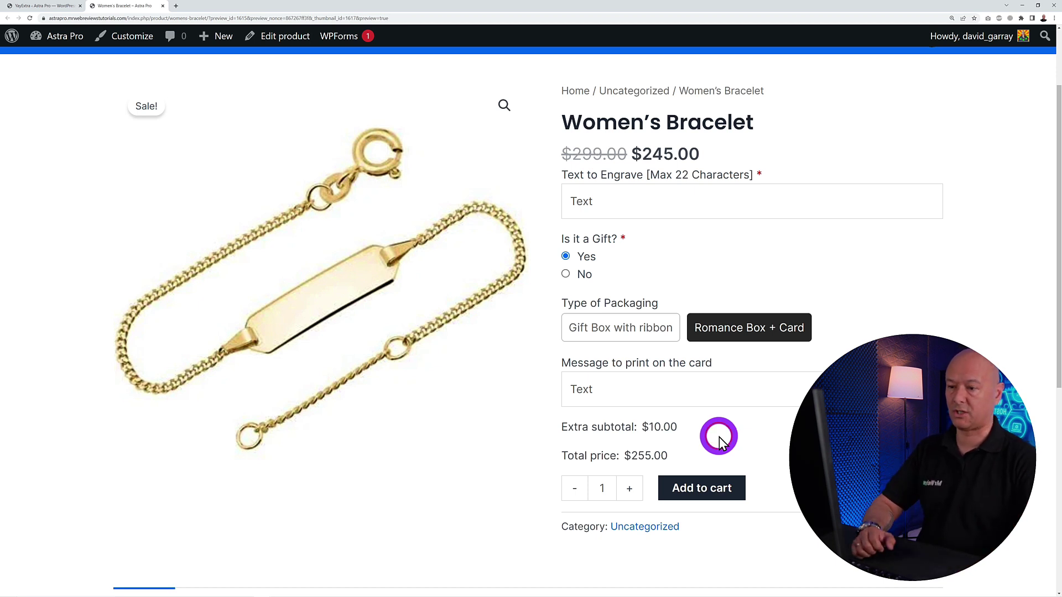
click(717, 490)
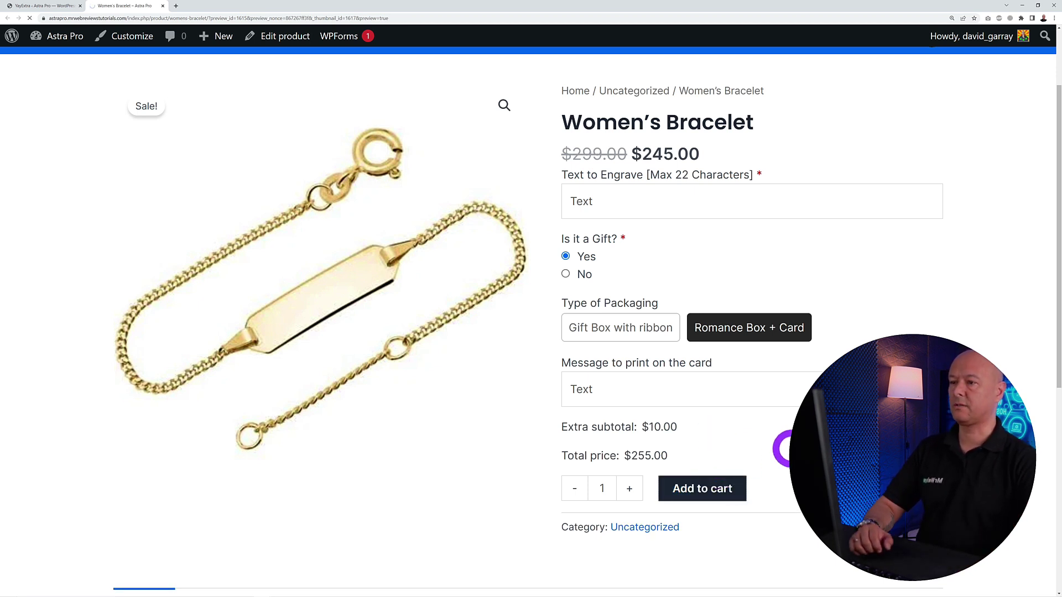
click(862, 231)
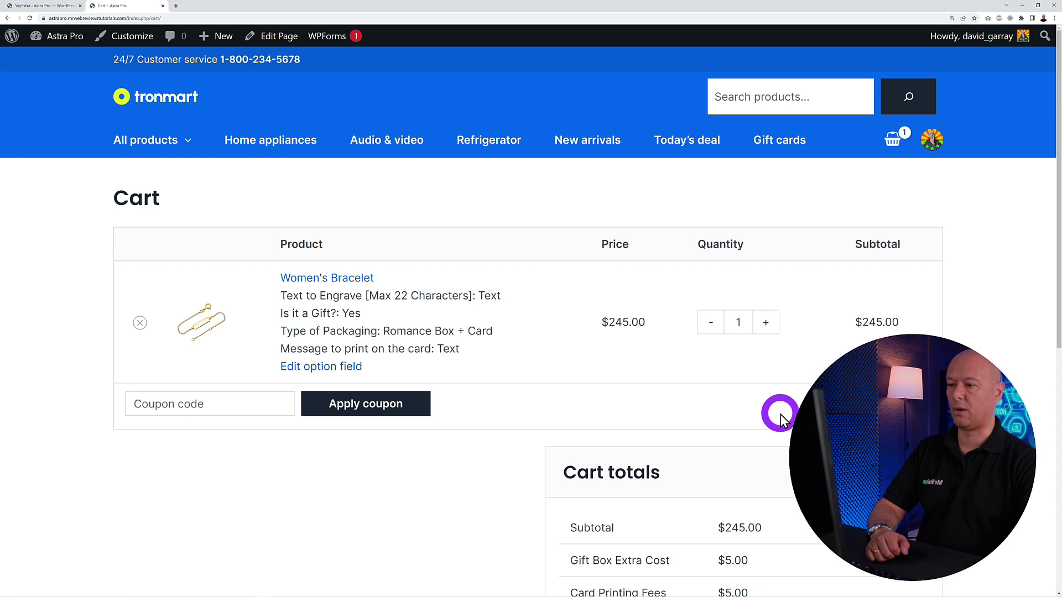
scroll(781, 415, down, 3)
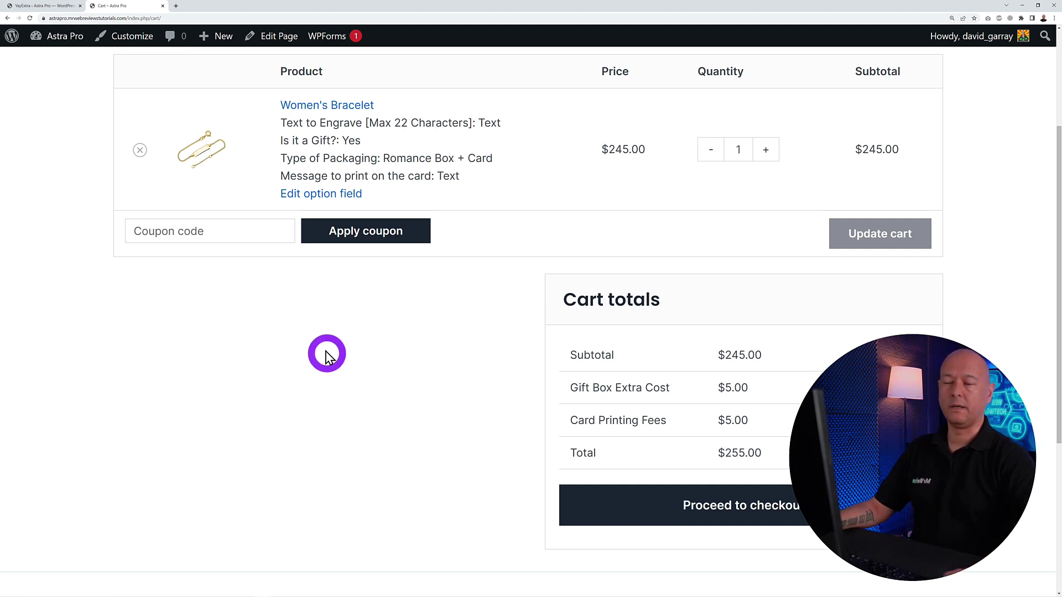
Step: Go back from the option set editor to the Option Sets list and show the Customize styling settings
click(38, 9)
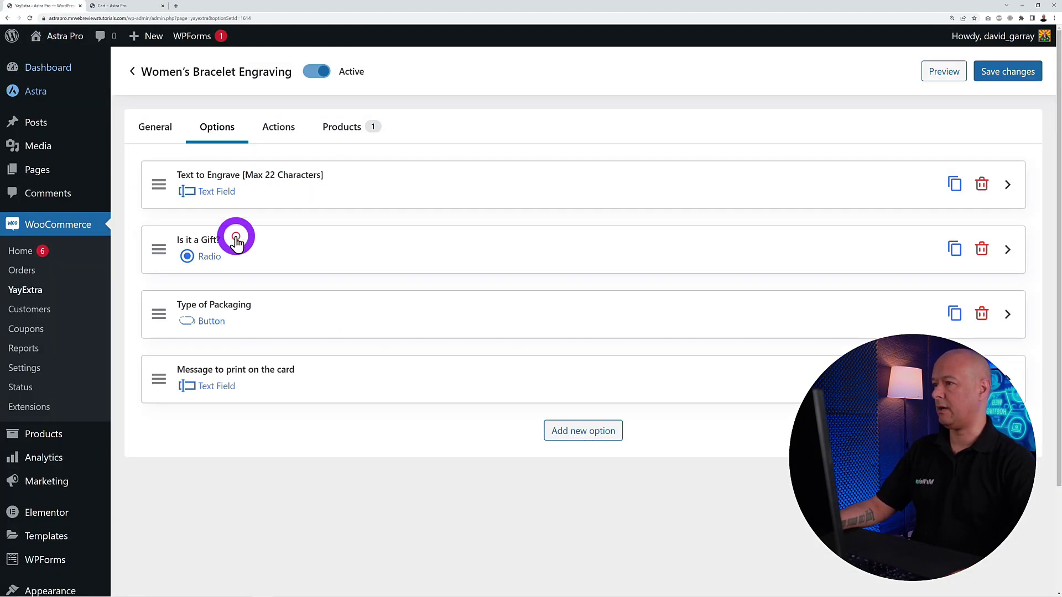
click(133, 72)
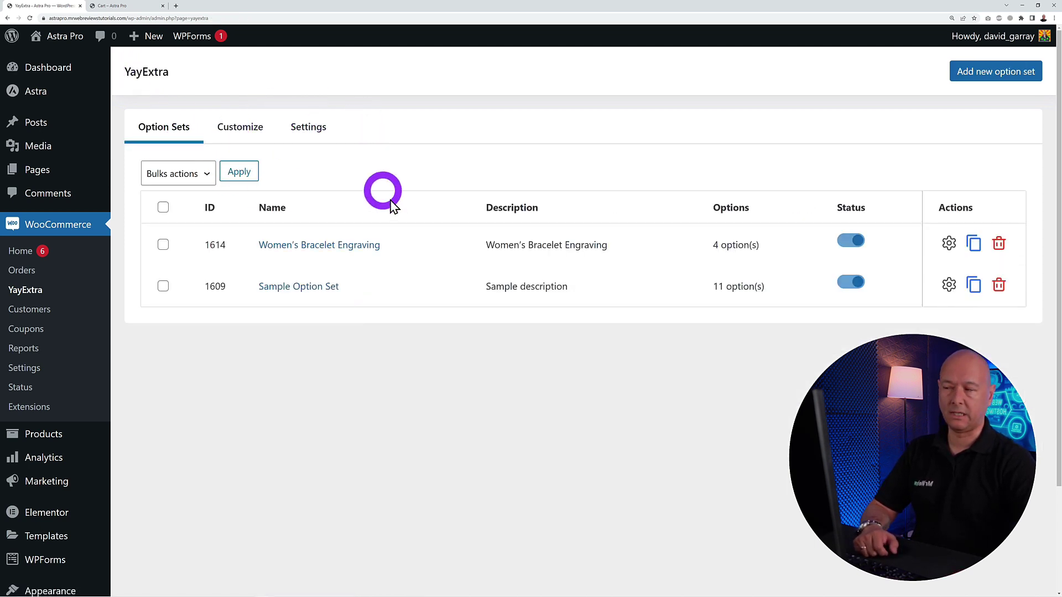
click(253, 130)
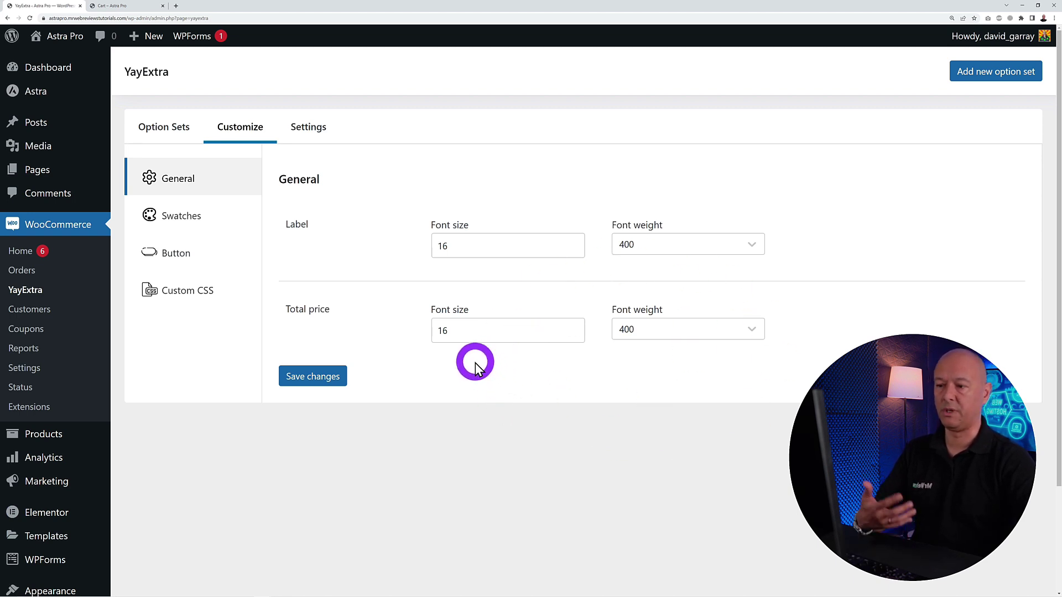
Step: Set the Total price font weight to 600 and check the swatch tooltip position choices without changing them
click(749, 330)
click(672, 411)
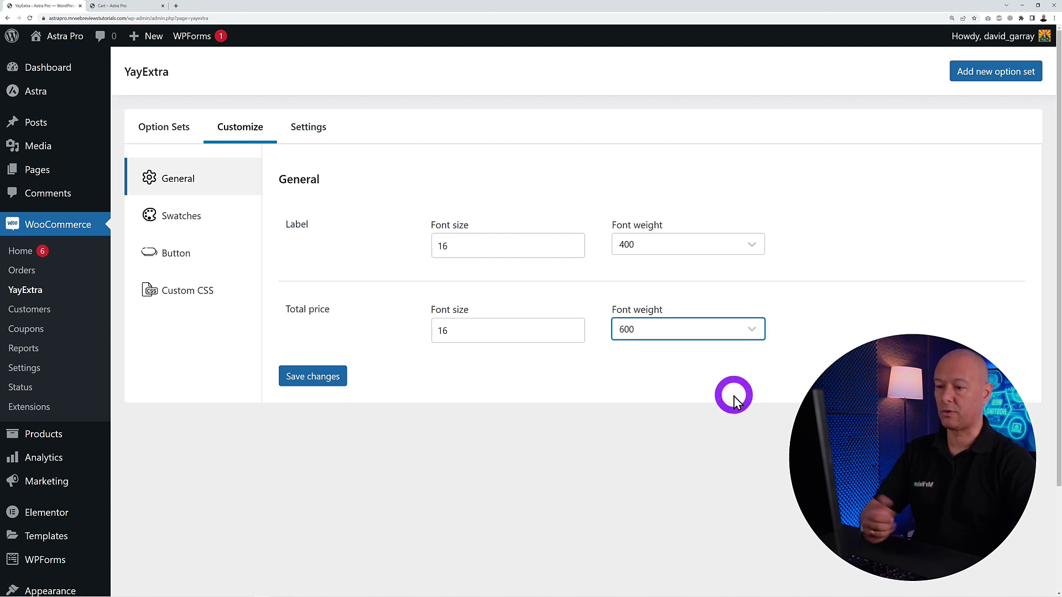
click(189, 215)
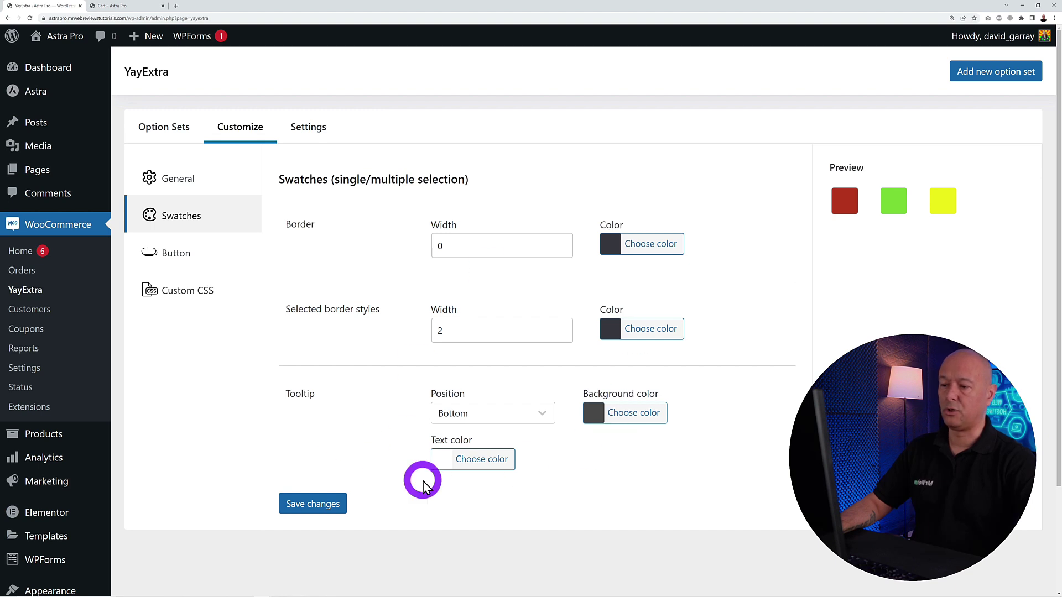
click(545, 418)
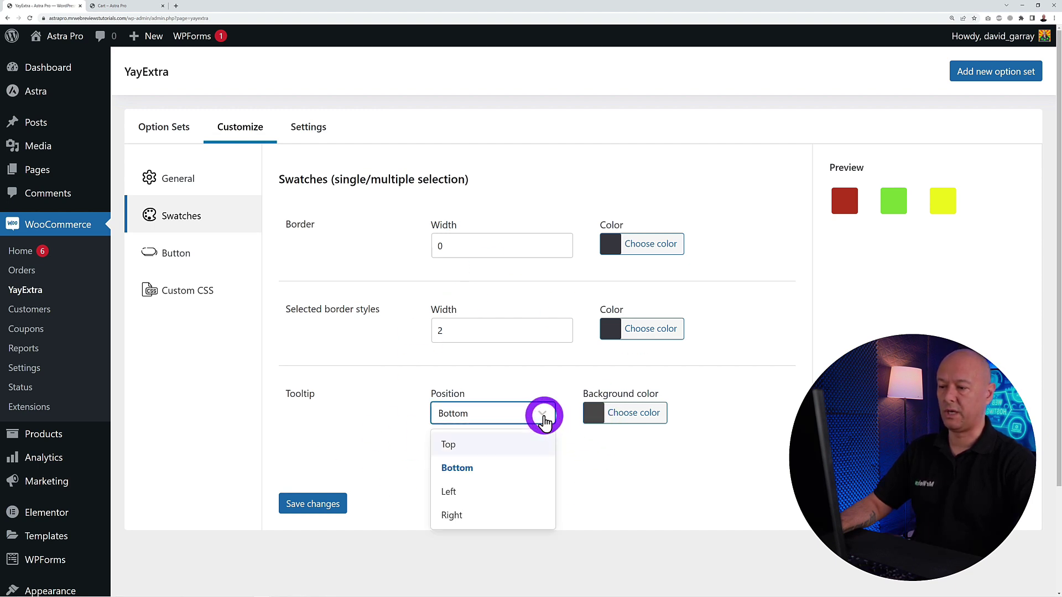
click(594, 487)
Step: Review the Button and Custom CSS styling panels, then view the plugin's general Settings page
click(182, 255)
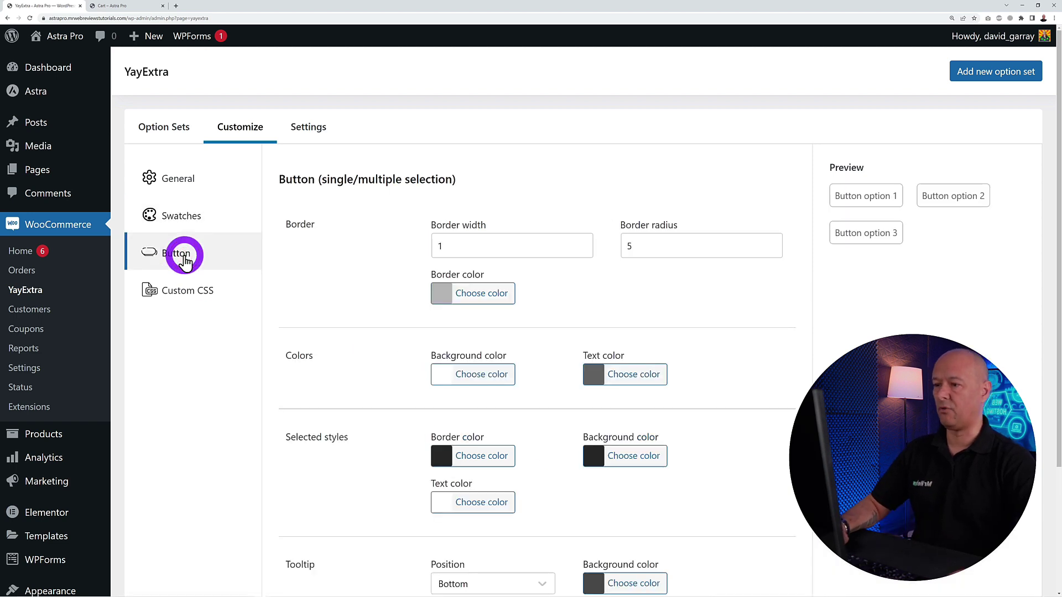
click(201, 289)
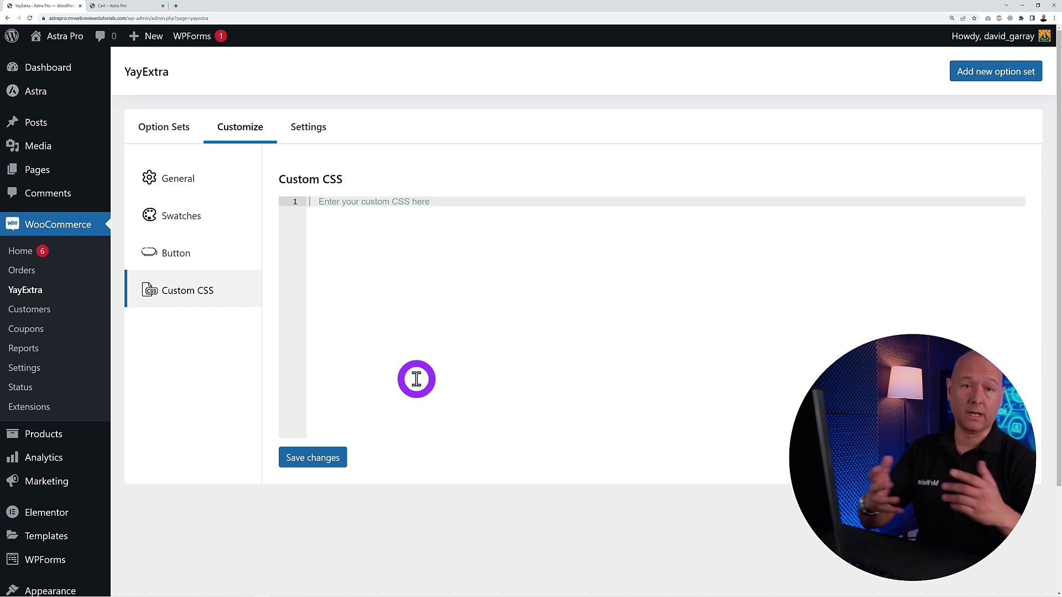
click(308, 130)
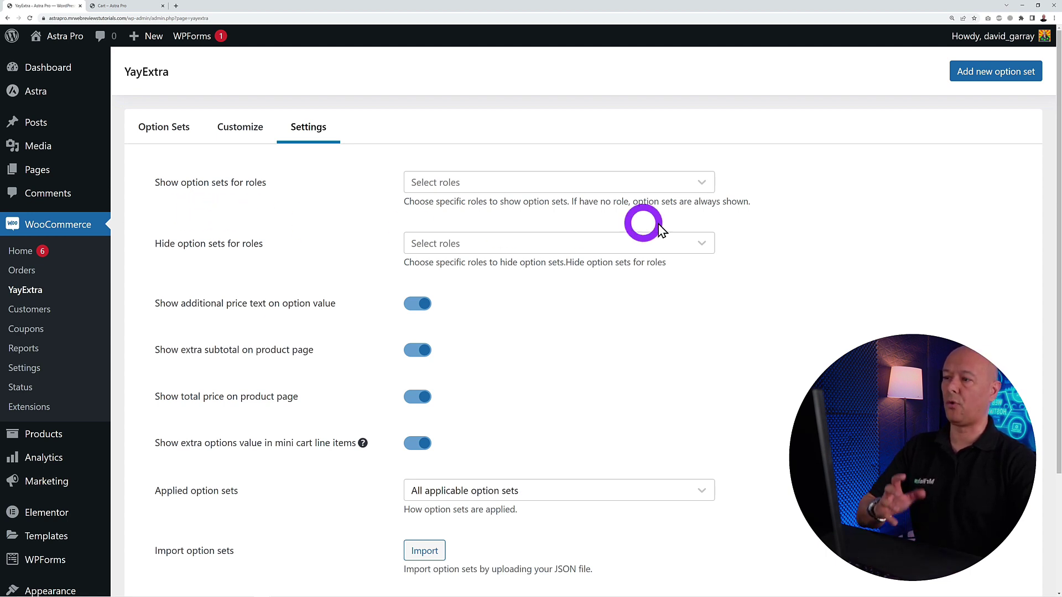
click(709, 185)
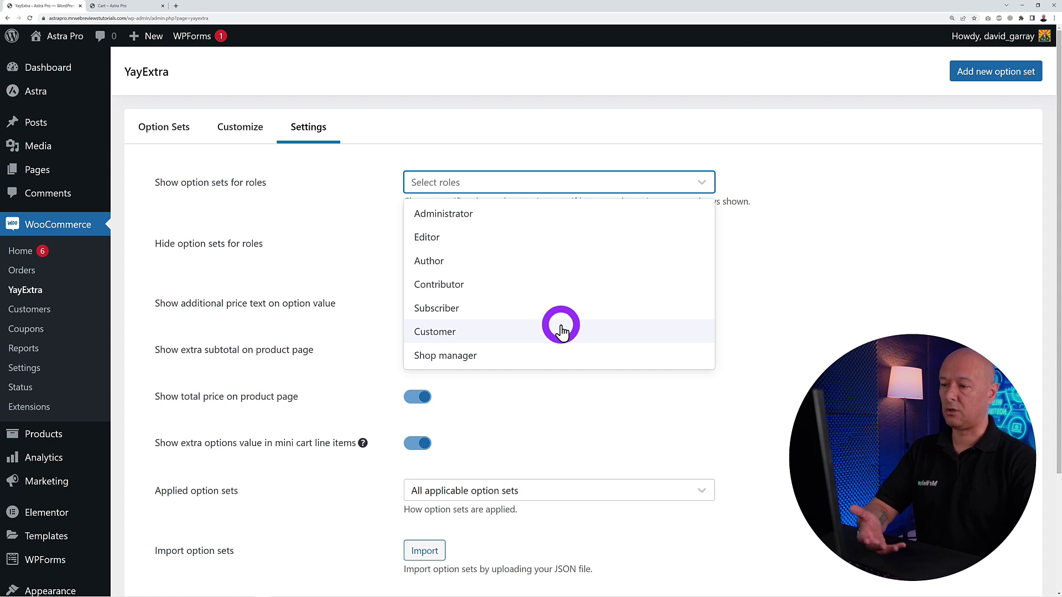
click(824, 350)
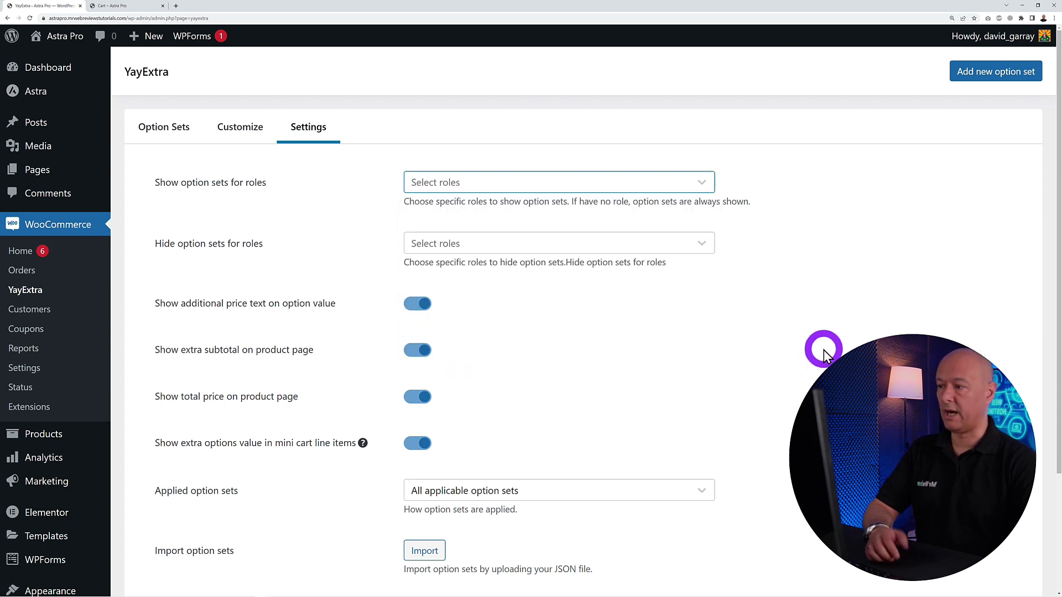
scroll(268, 255, down, 1)
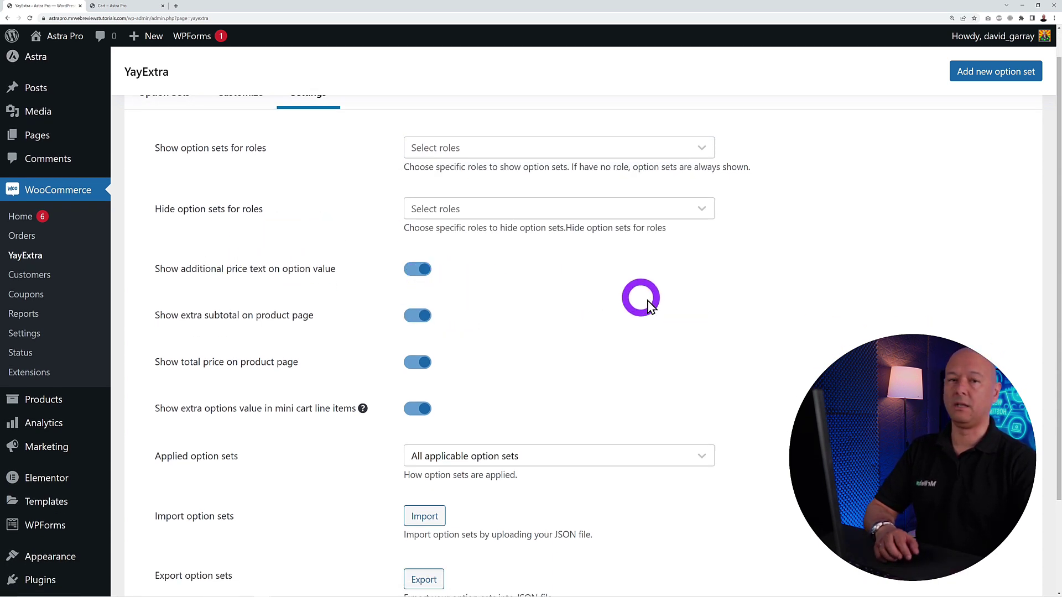
scroll(531, 320, down, 2)
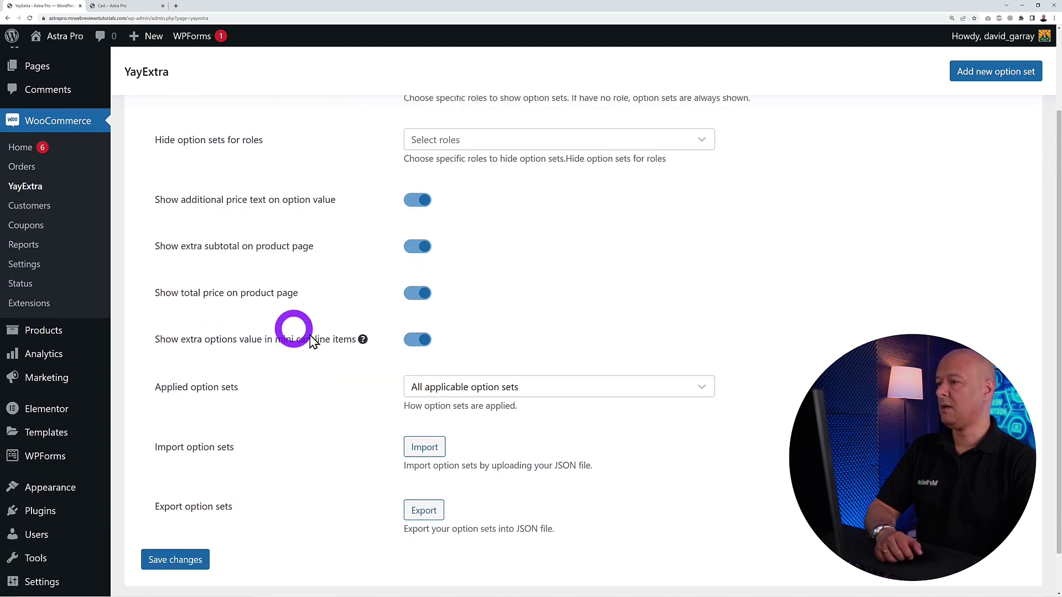